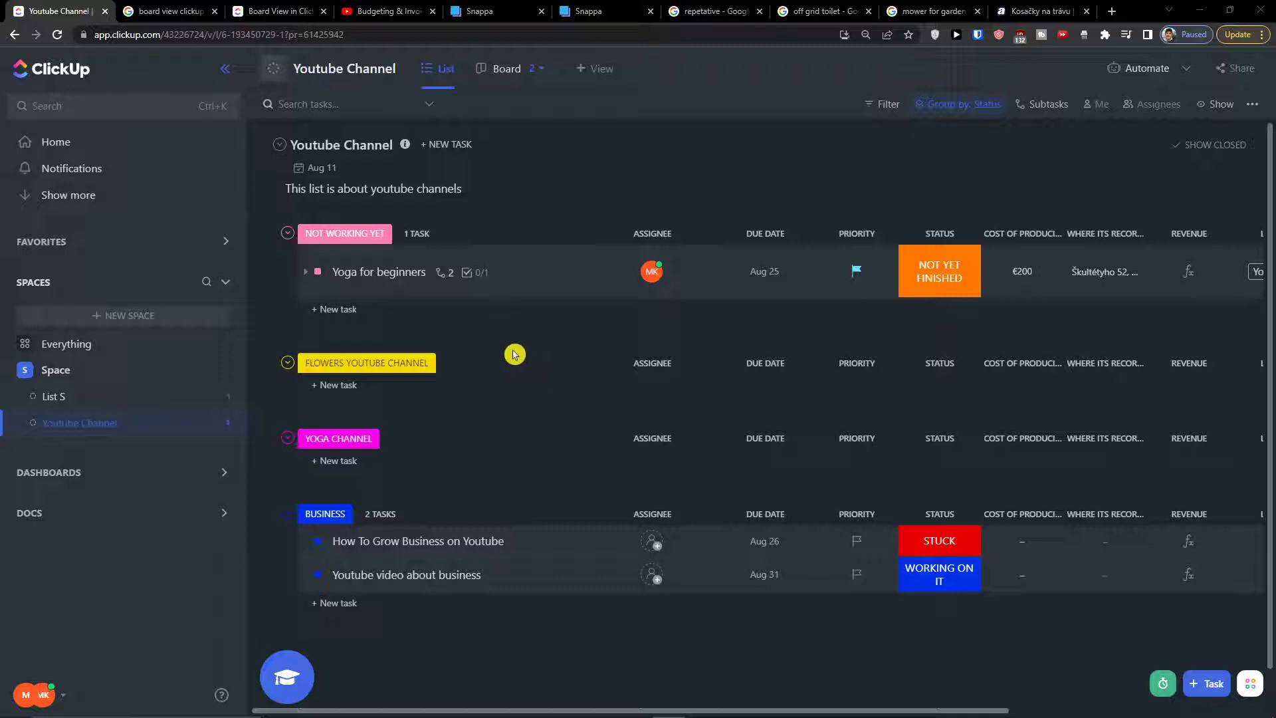
Add a Calendar view to the Youtube Channel list, displaying August 2022 by month
{"action": "scroll", "coordinate": [502, 352], "scroll_direction": "down", "scroll_amount": 1}
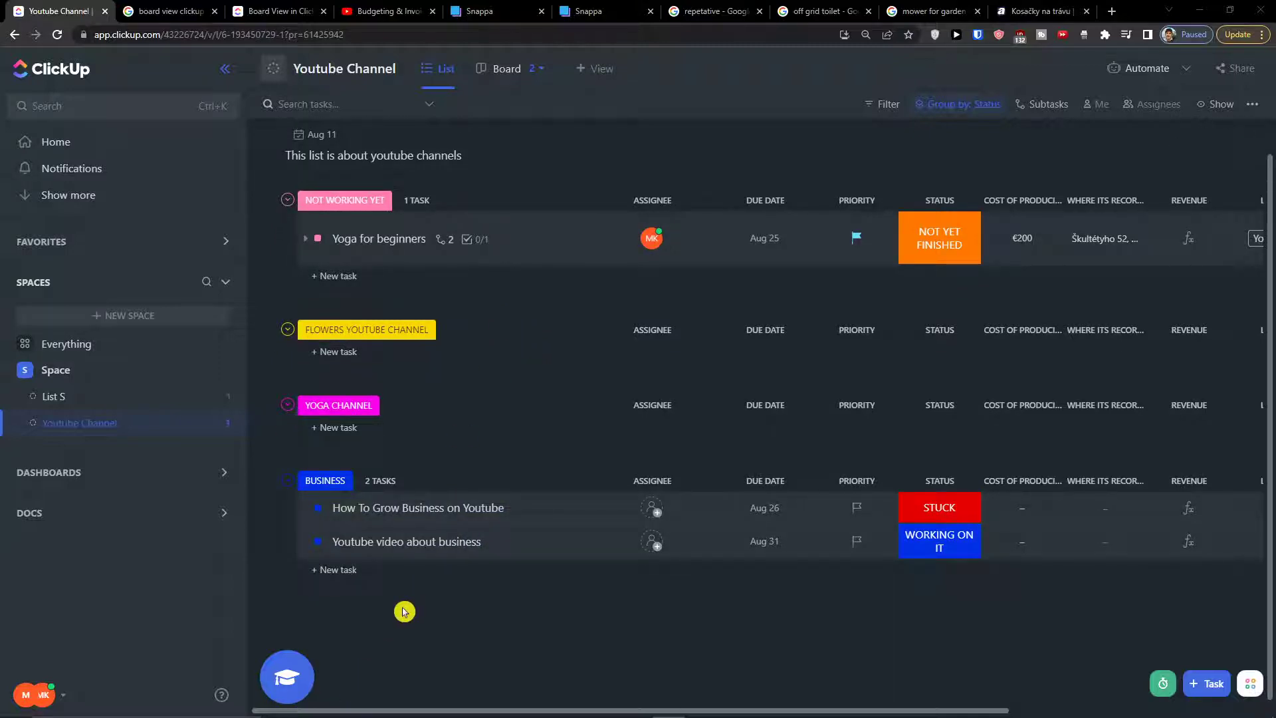
{"action": "scroll", "coordinate": [402, 610], "scroll_direction": "up", "scroll_amount": 1}
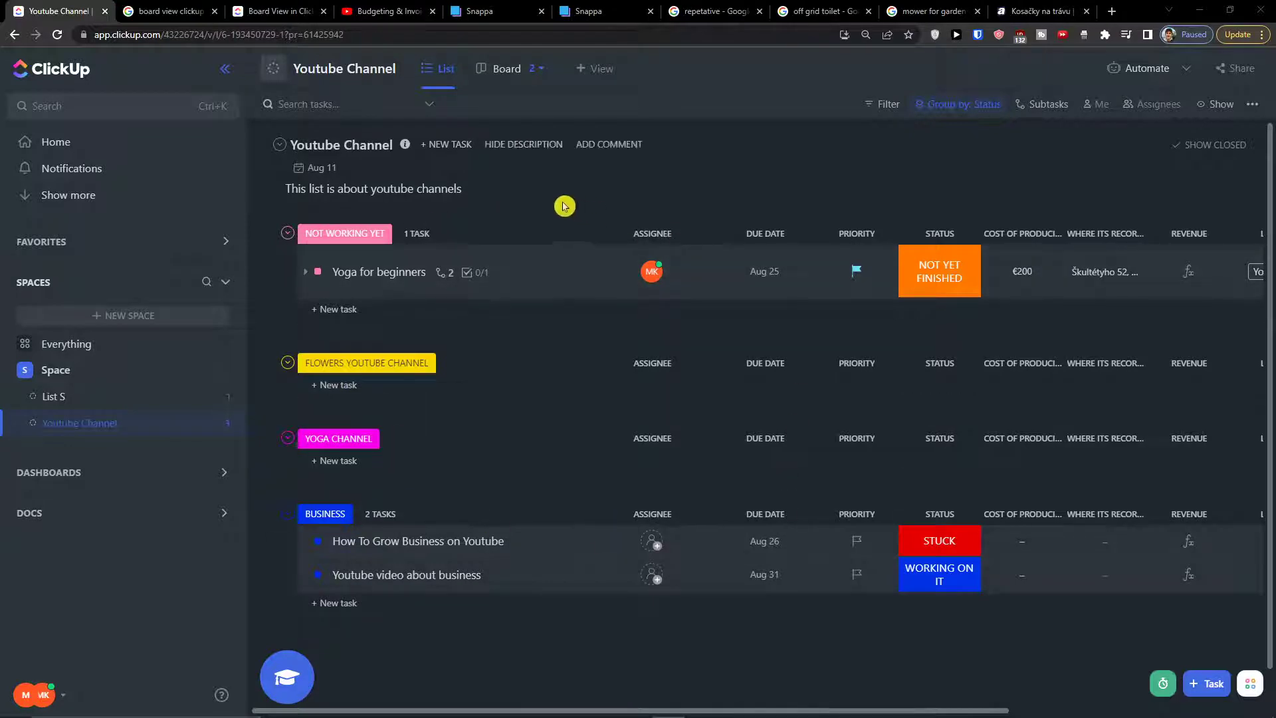
{"action": "left_click", "coordinate": [592, 84]}
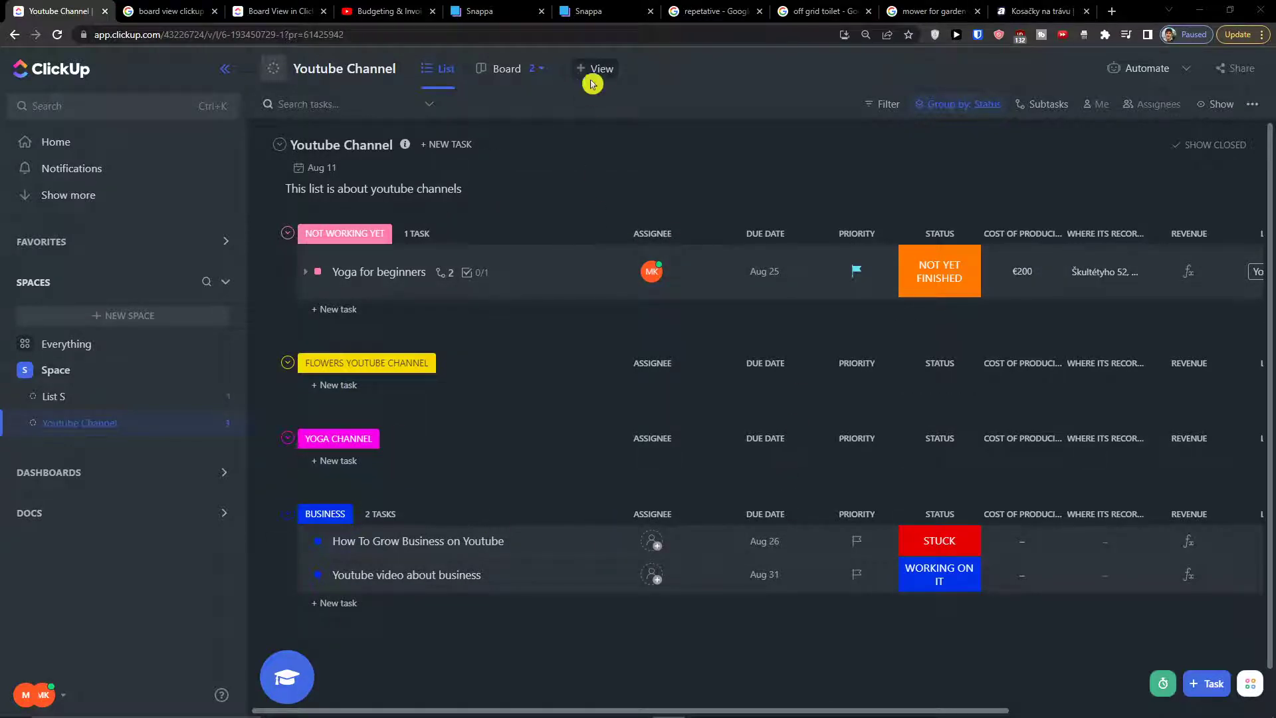
{"action": "left_click", "coordinate": [601, 74]}
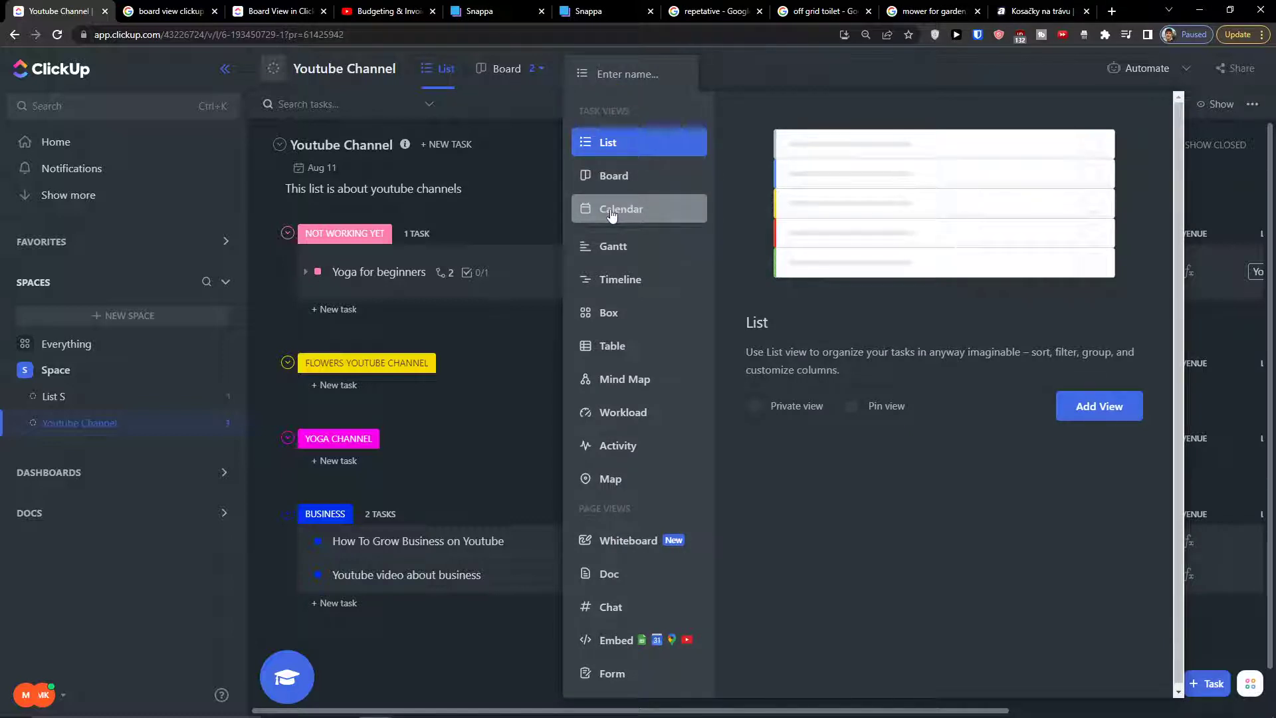
{"action": "left_click", "coordinate": [612, 212]}
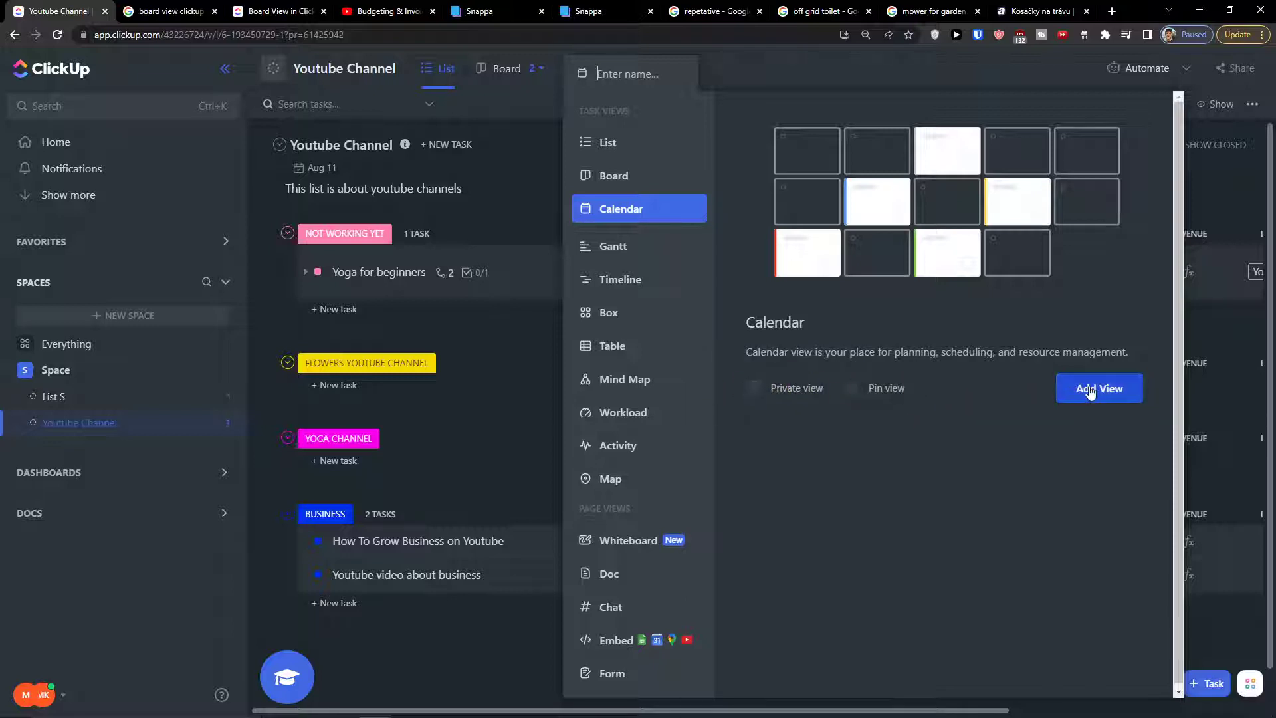
{"action": "left_click", "coordinate": [1090, 392]}
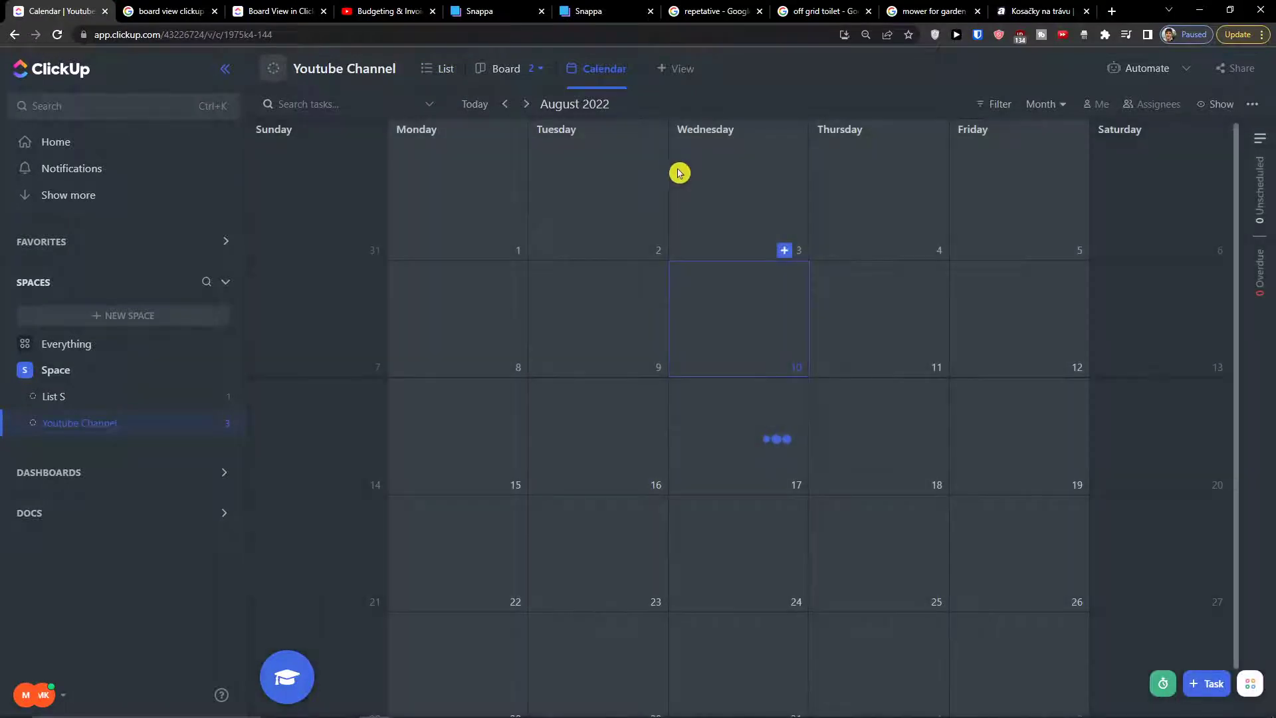
Switch between the List and Calendar views, ending on the status-grouped task list
{"action": "scroll", "coordinate": [789, 357], "scroll_direction": "down", "scroll_amount": 1}
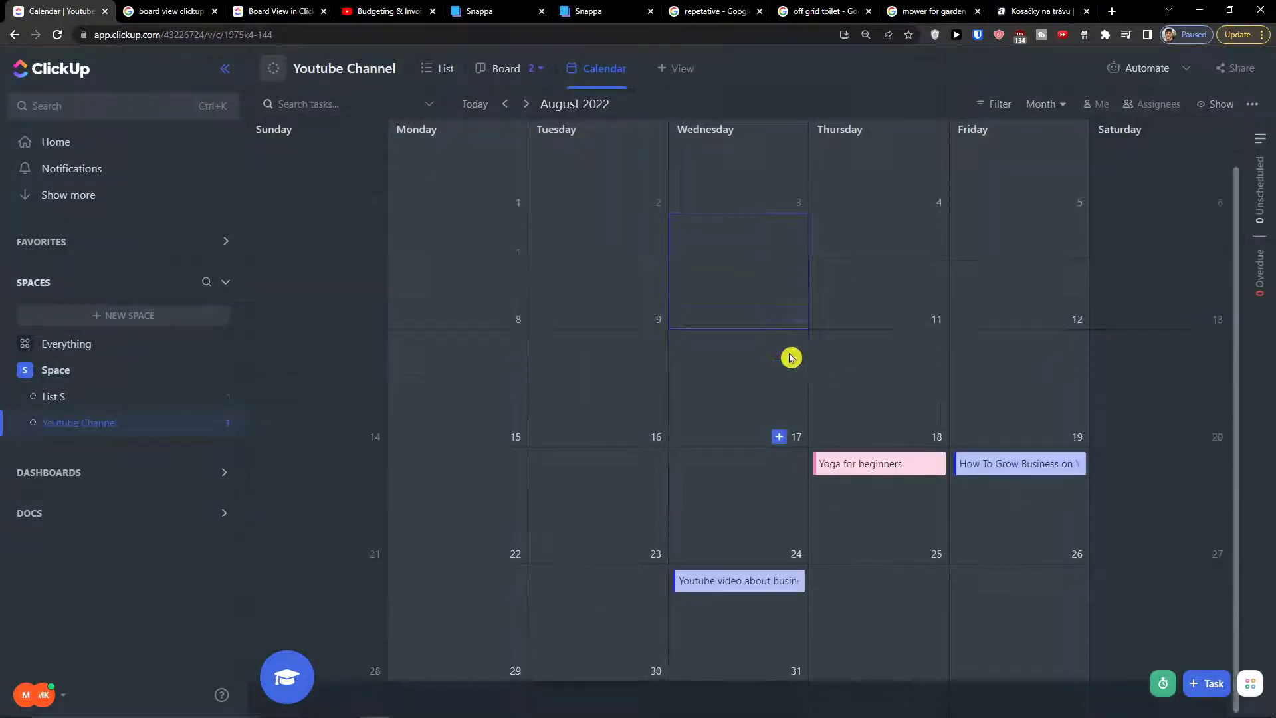
{"action": "scroll", "coordinate": [789, 357], "scroll_direction": "up", "scroll_amount": 1}
{"action": "scroll", "coordinate": [784, 359], "scroll_direction": "down", "scroll_amount": 1}
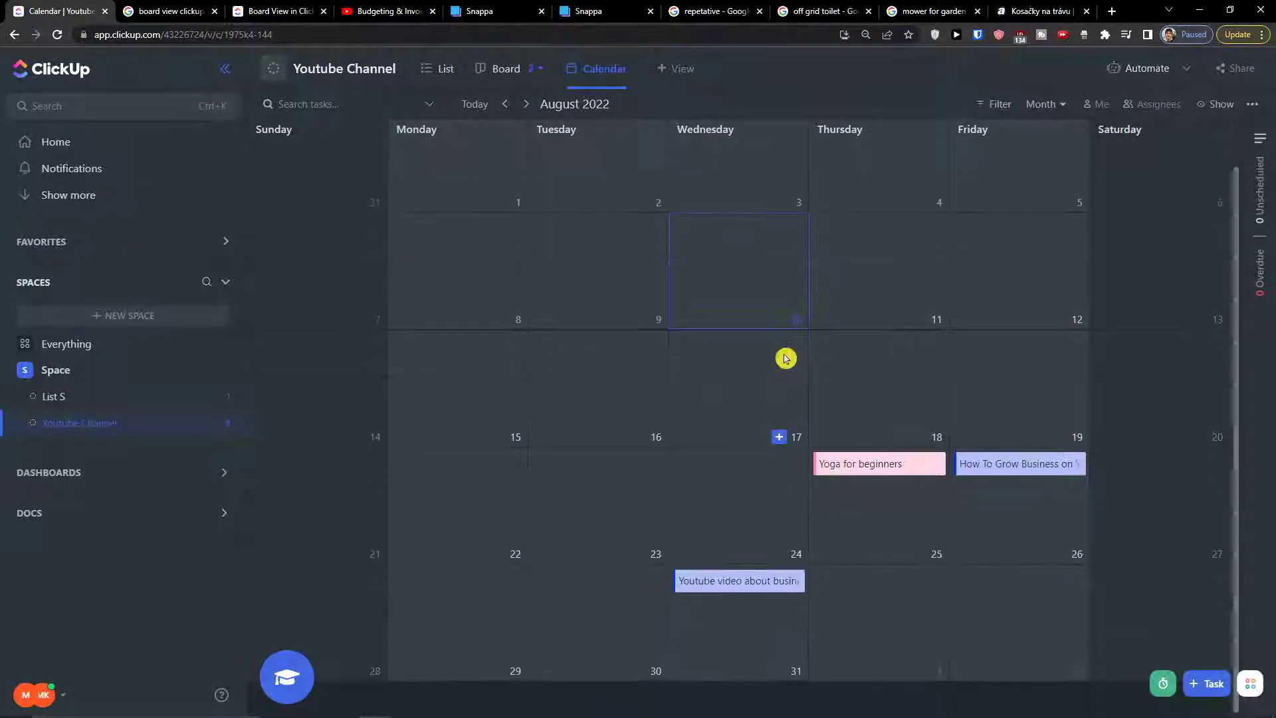
{"action": "scroll", "coordinate": [778, 352], "scroll_direction": "up", "scroll_amount": 1}
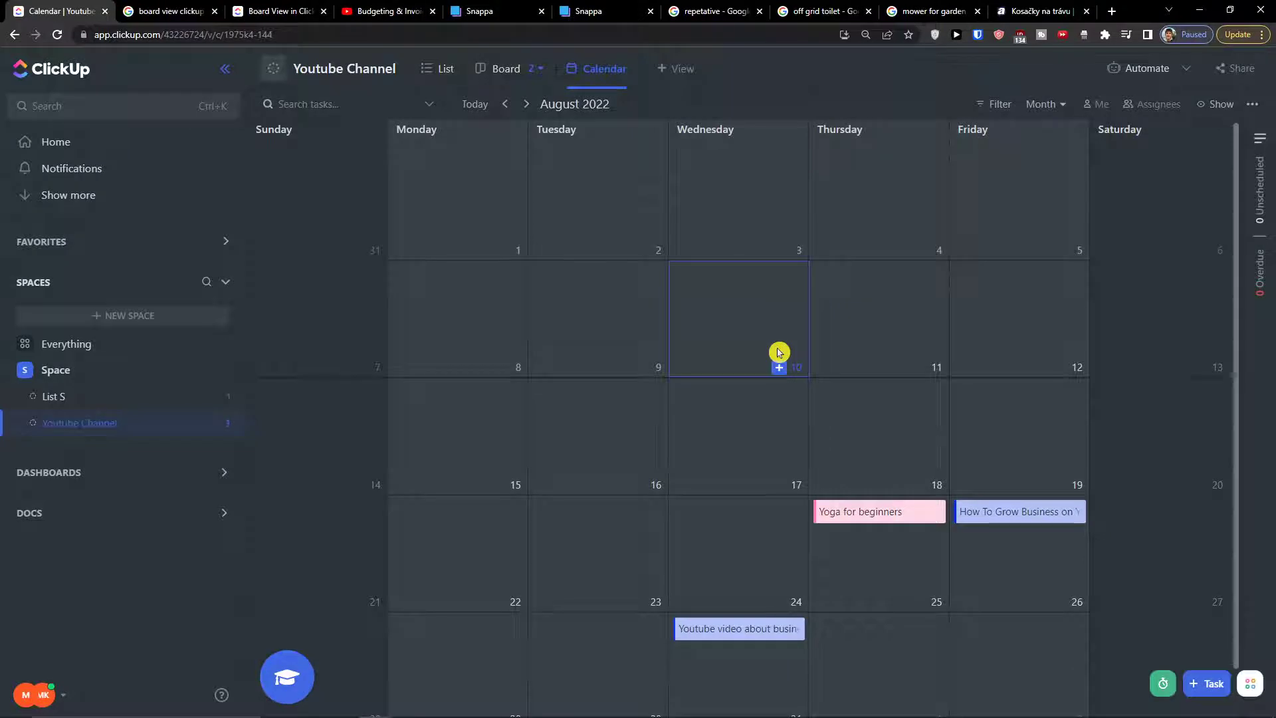
{"action": "left_click", "coordinate": [436, 70]}
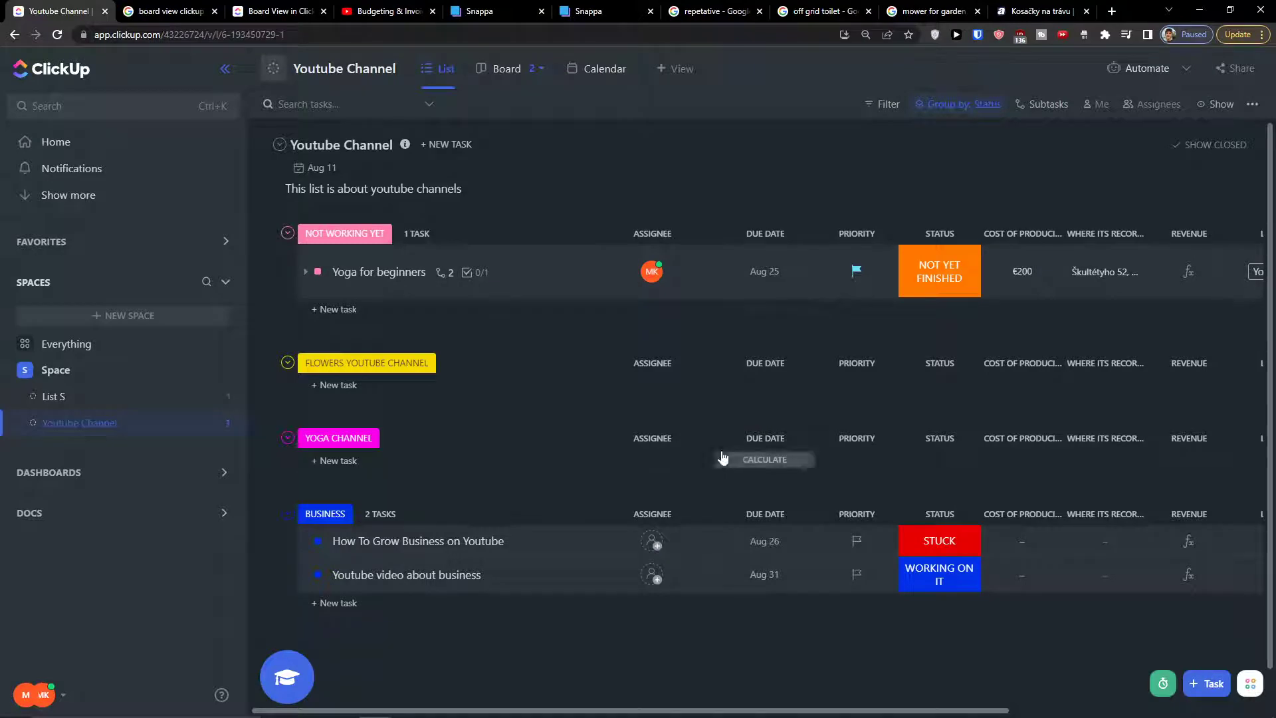
{"action": "left_click", "coordinate": [606, 69]}
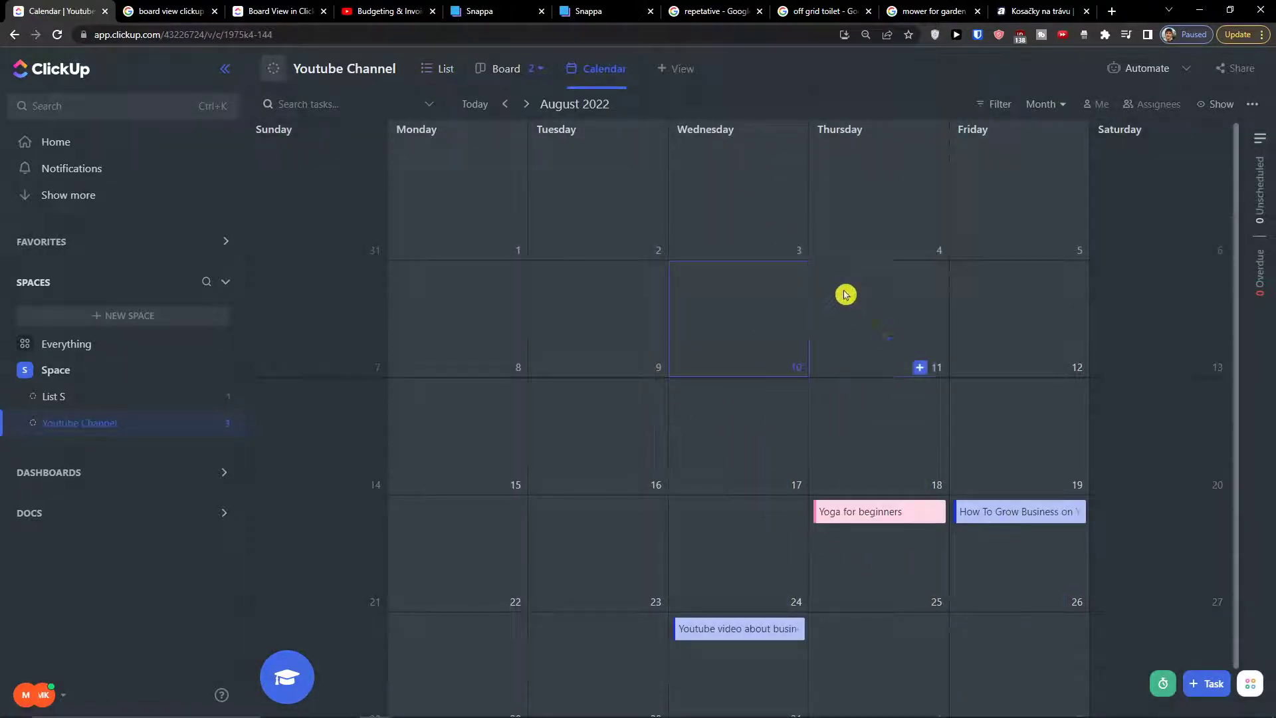
{"action": "left_click", "coordinate": [444, 69]}
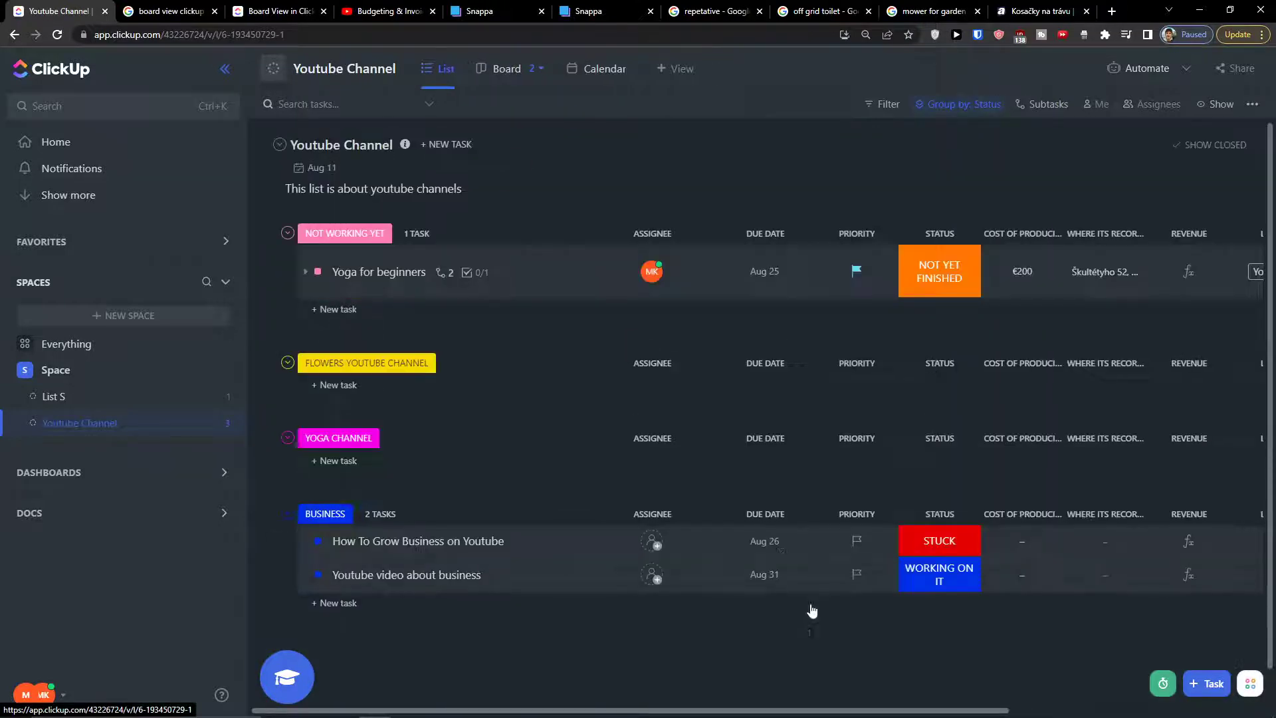
Set How To Grow Business on Youtube to recur weekly, due Friday Aug 5
{"action": "left_click", "coordinate": [771, 542]}
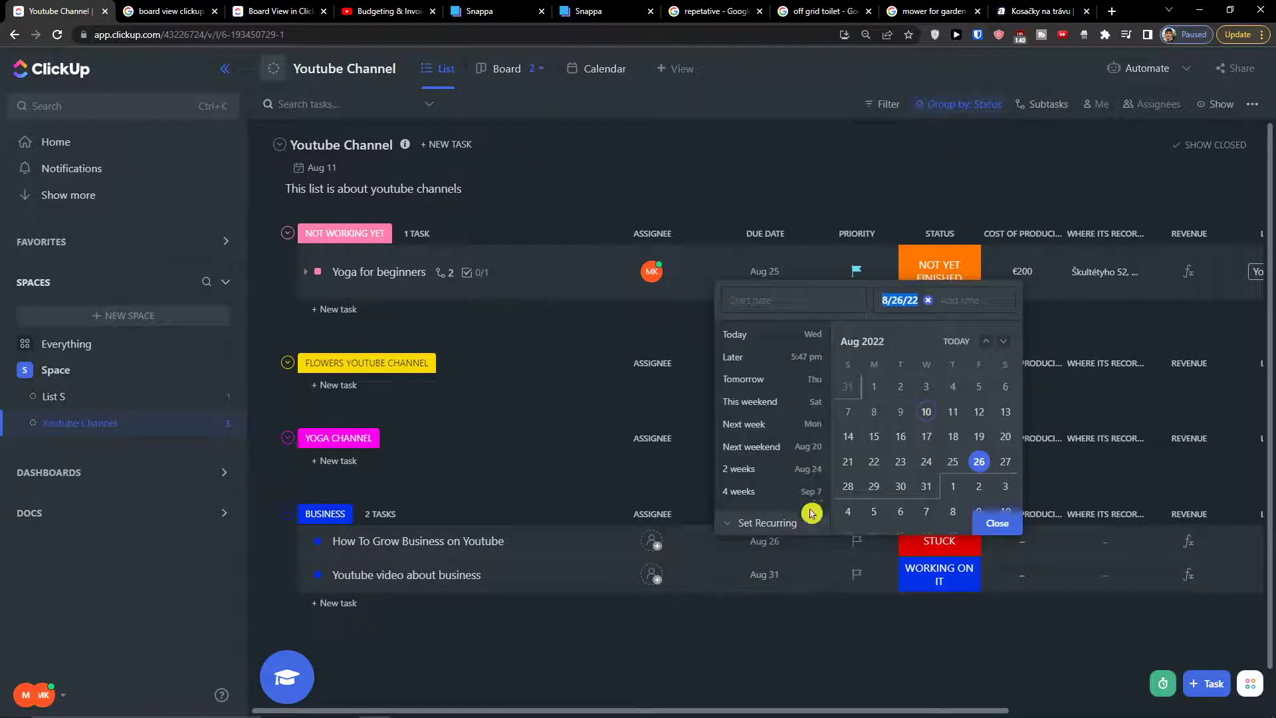
{"action": "left_click", "coordinate": [784, 522]}
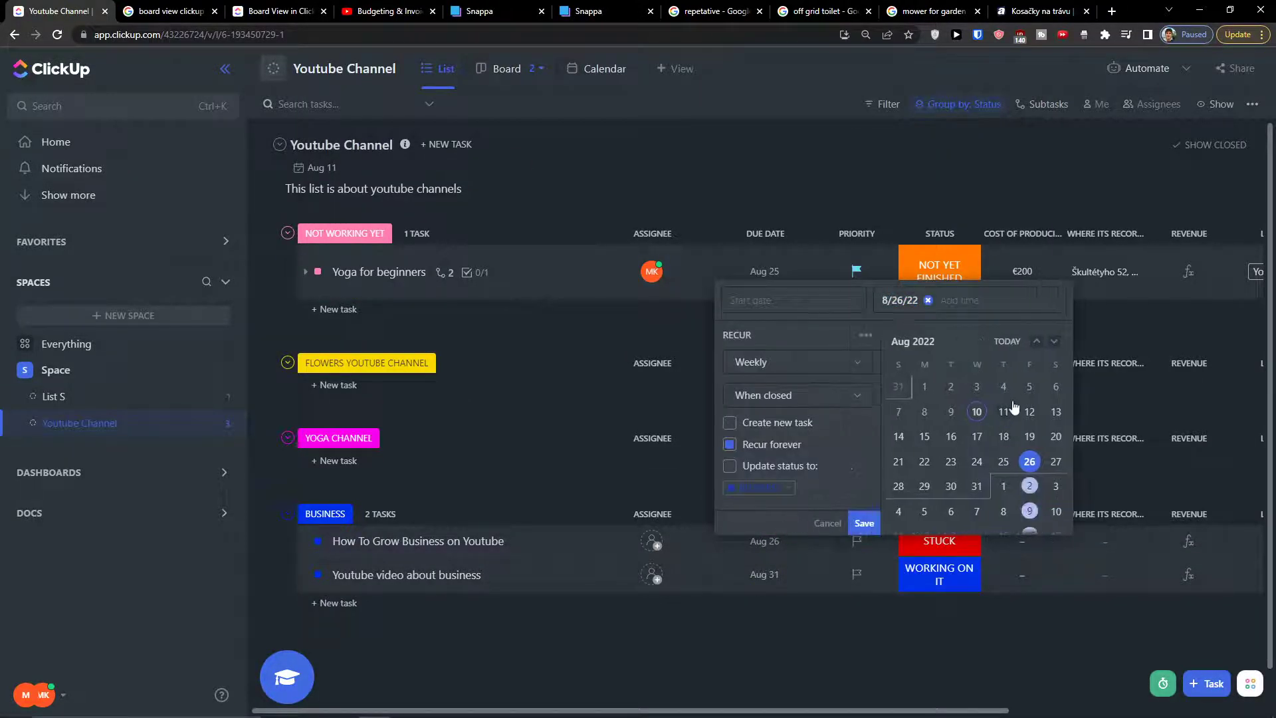
{"action": "left_click", "coordinate": [1028, 386]}
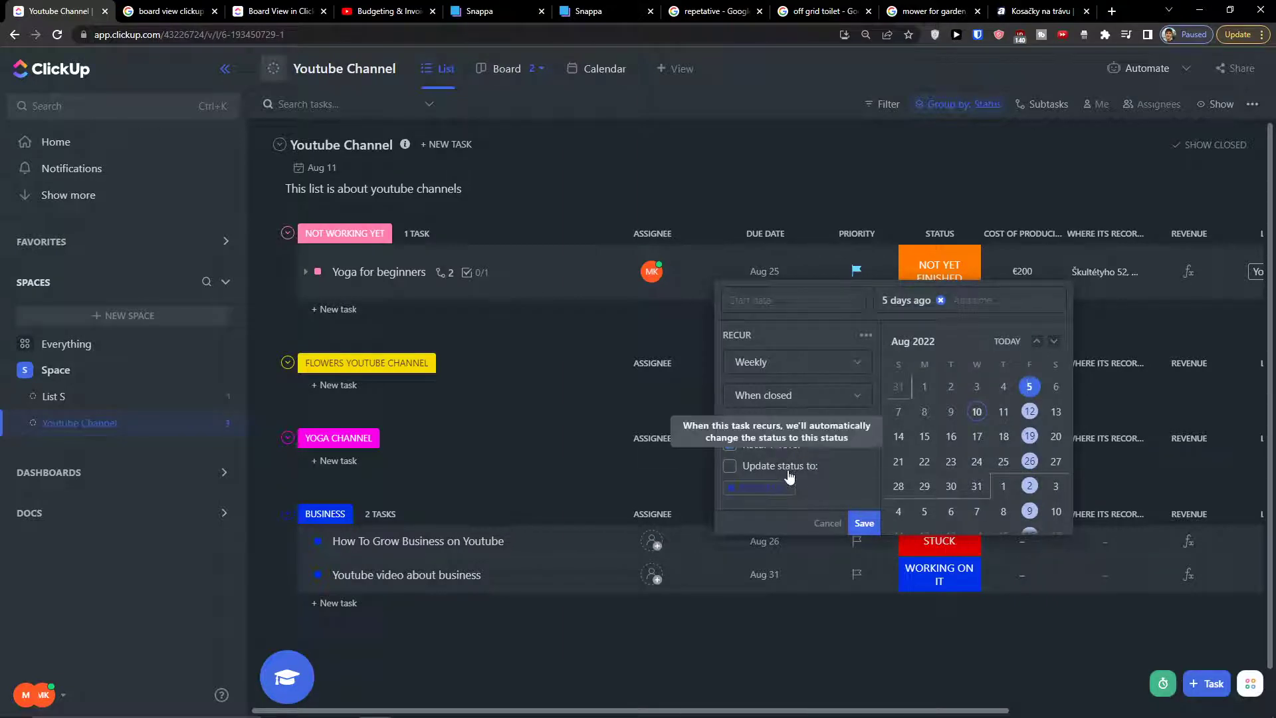
{"action": "left_click", "coordinate": [810, 366]}
{"action": "left_click", "coordinate": [811, 365]}
{"action": "left_click", "coordinate": [811, 396]}
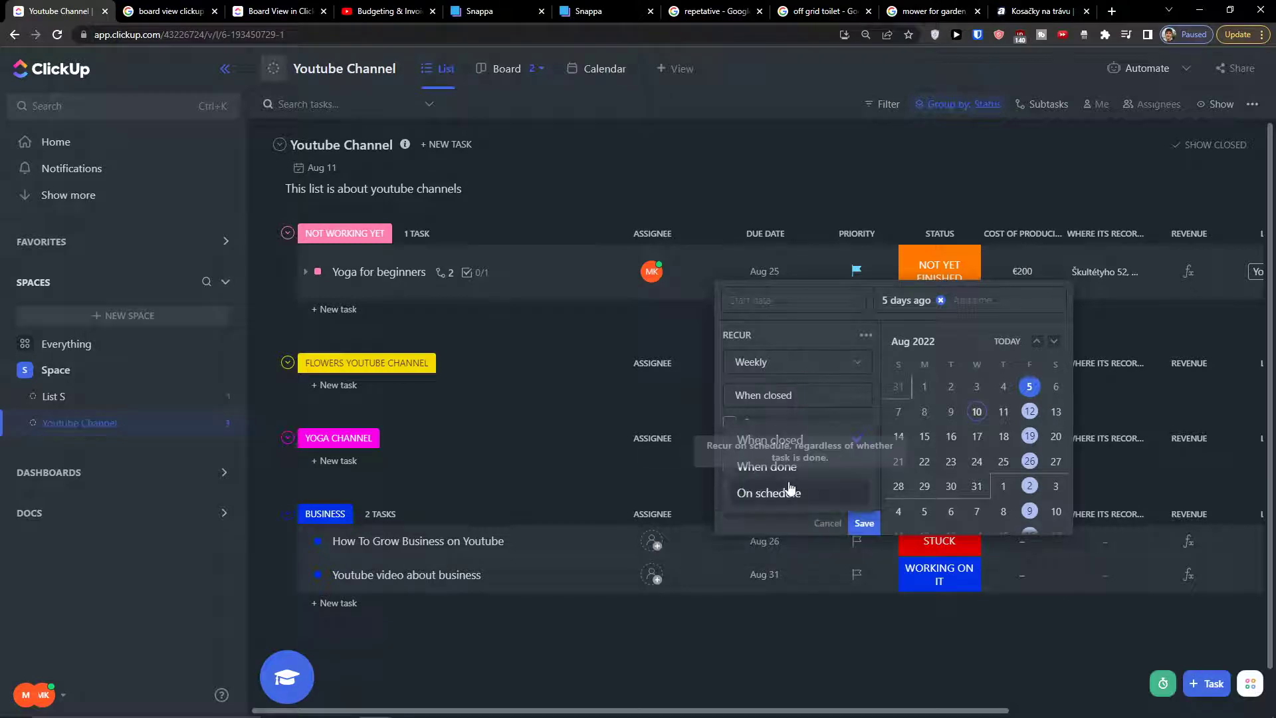
{"action": "left_click", "coordinate": [792, 437]}
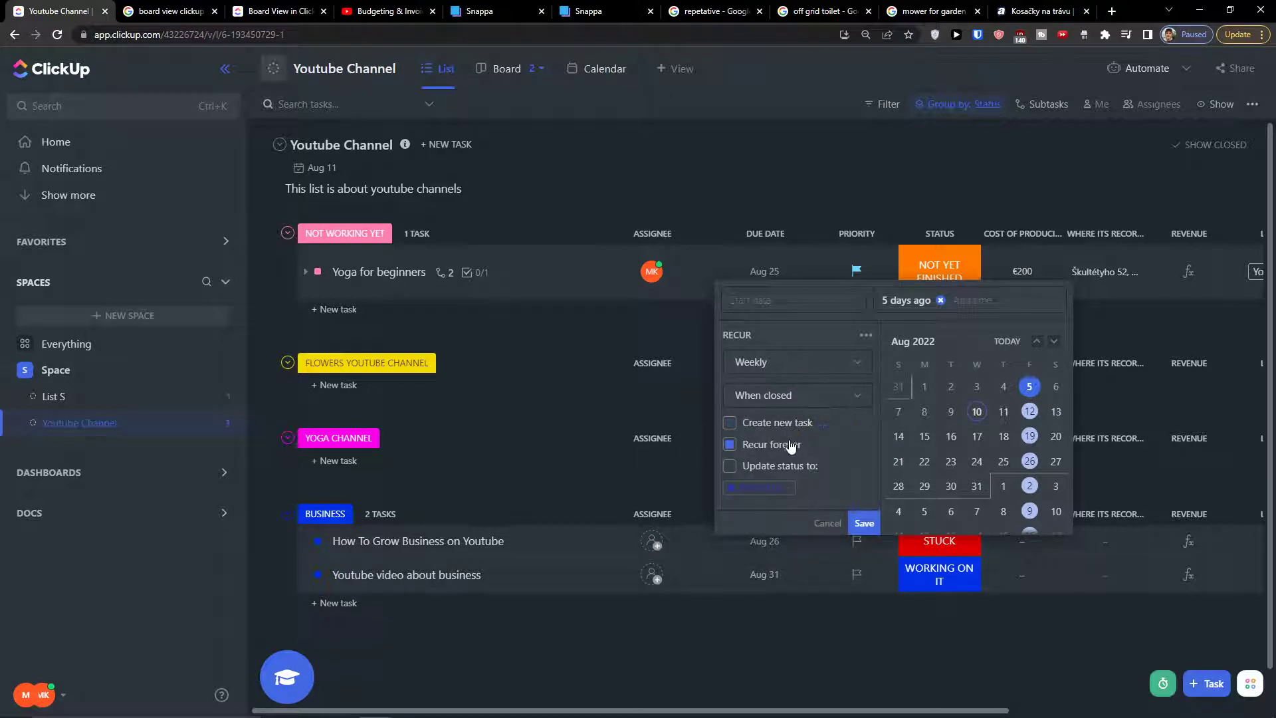
Settle on Aug 5 with Recur forever and save the weekly recurrence
{"action": "left_click", "coordinate": [791, 445]}
{"action": "left_click", "coordinate": [1036, 411]}
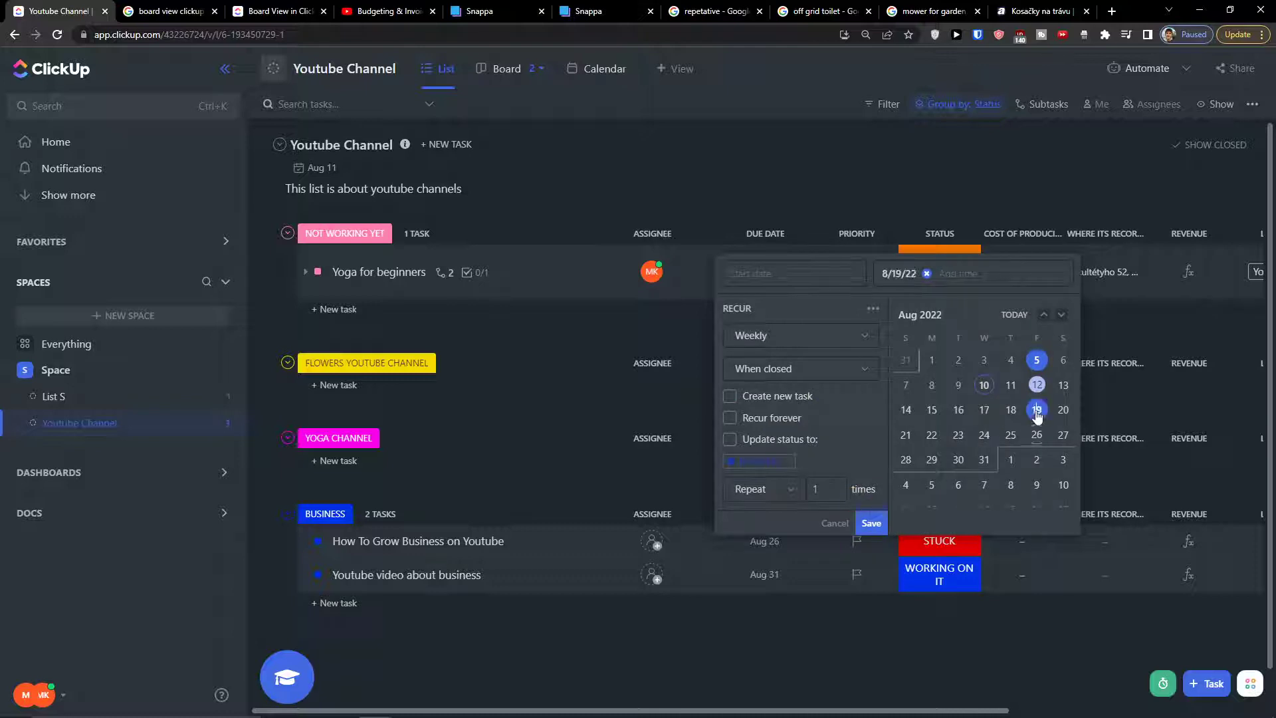
{"action": "left_click", "coordinate": [1035, 361]}
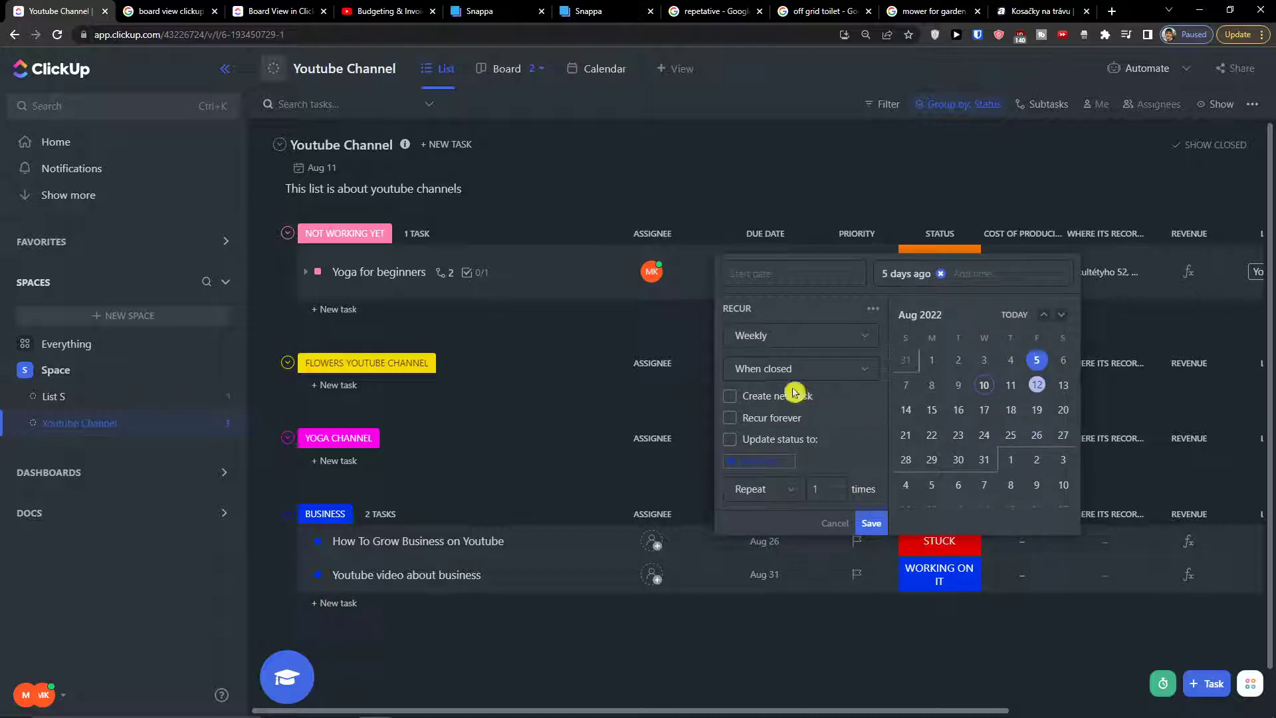
{"action": "left_click", "coordinate": [789, 413]}
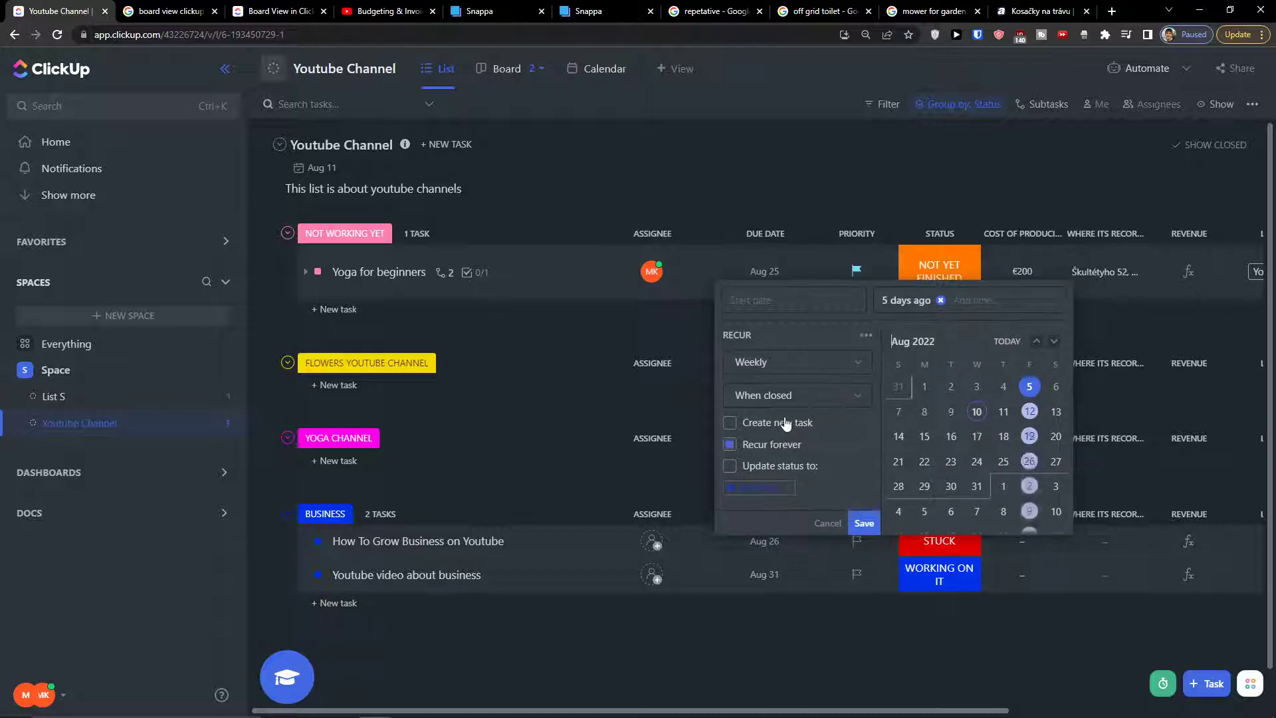
{"action": "scroll", "coordinate": [957, 465], "scroll_direction": "down", "scroll_amount": 7}
{"action": "scroll", "coordinate": [956, 481], "scroll_direction": "up", "scroll_amount": 10}
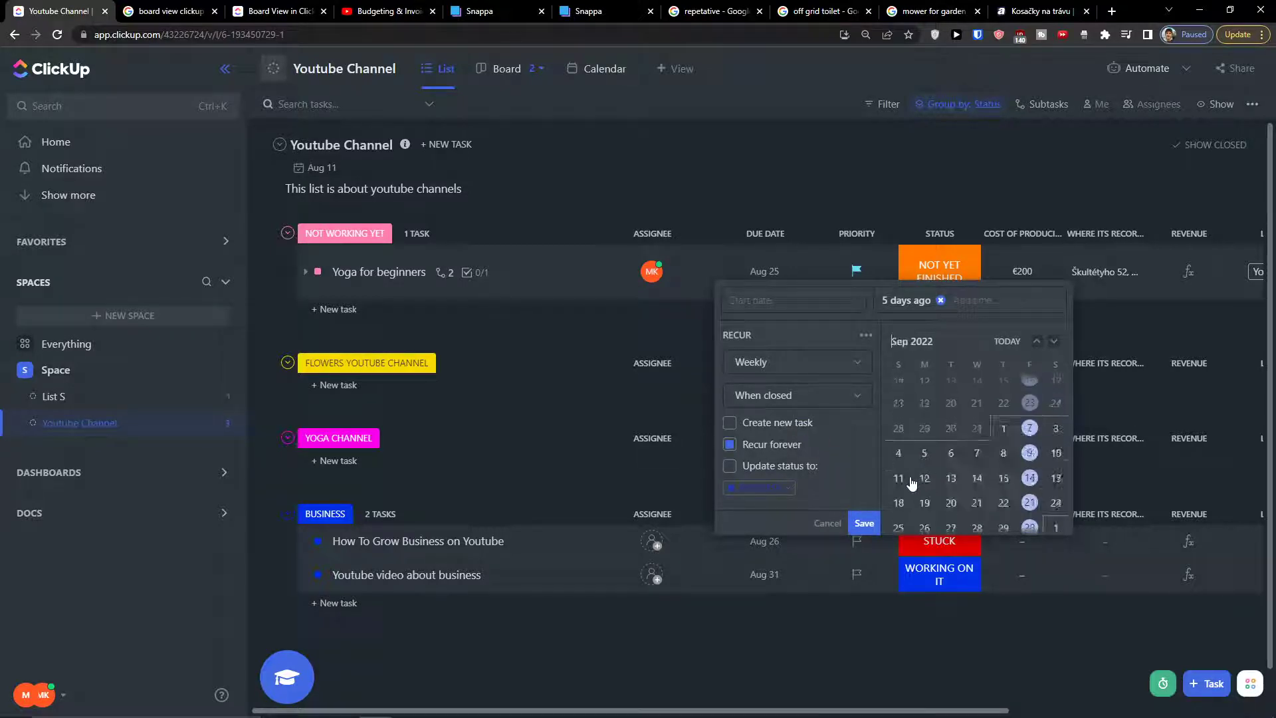
{"action": "left_click", "coordinate": [863, 525]}
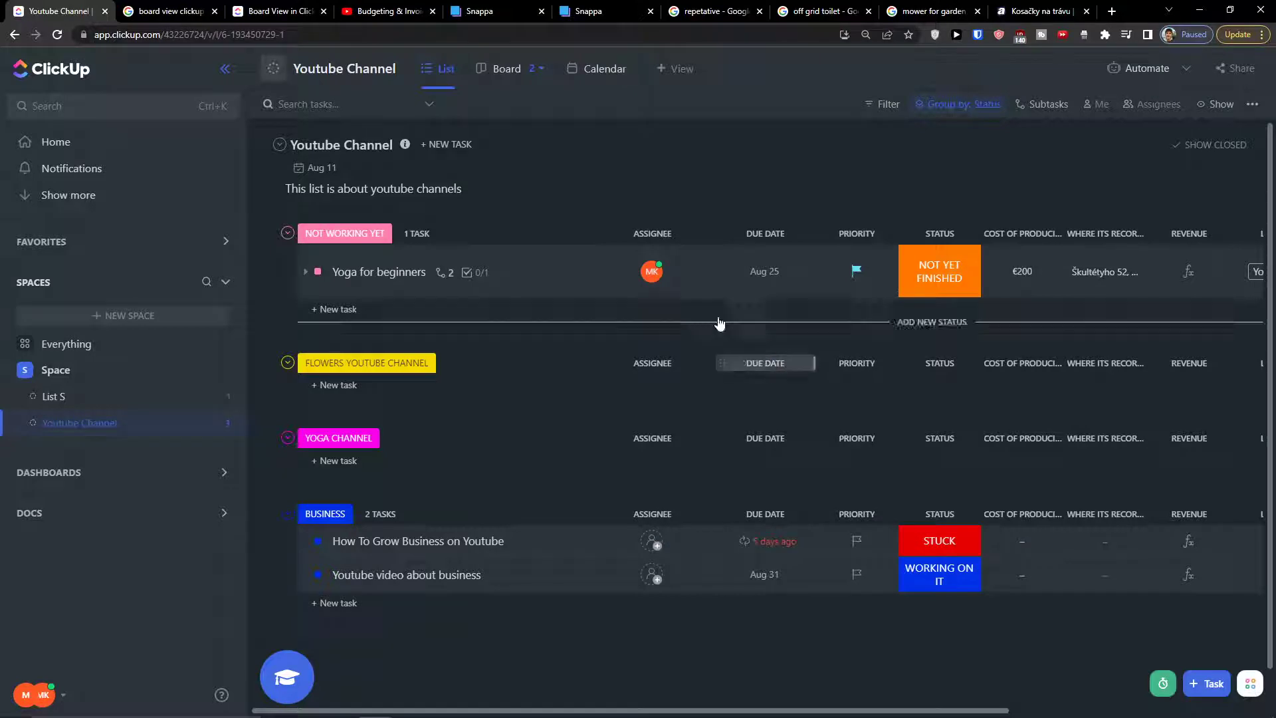
{"action": "left_click", "coordinate": [588, 70]}
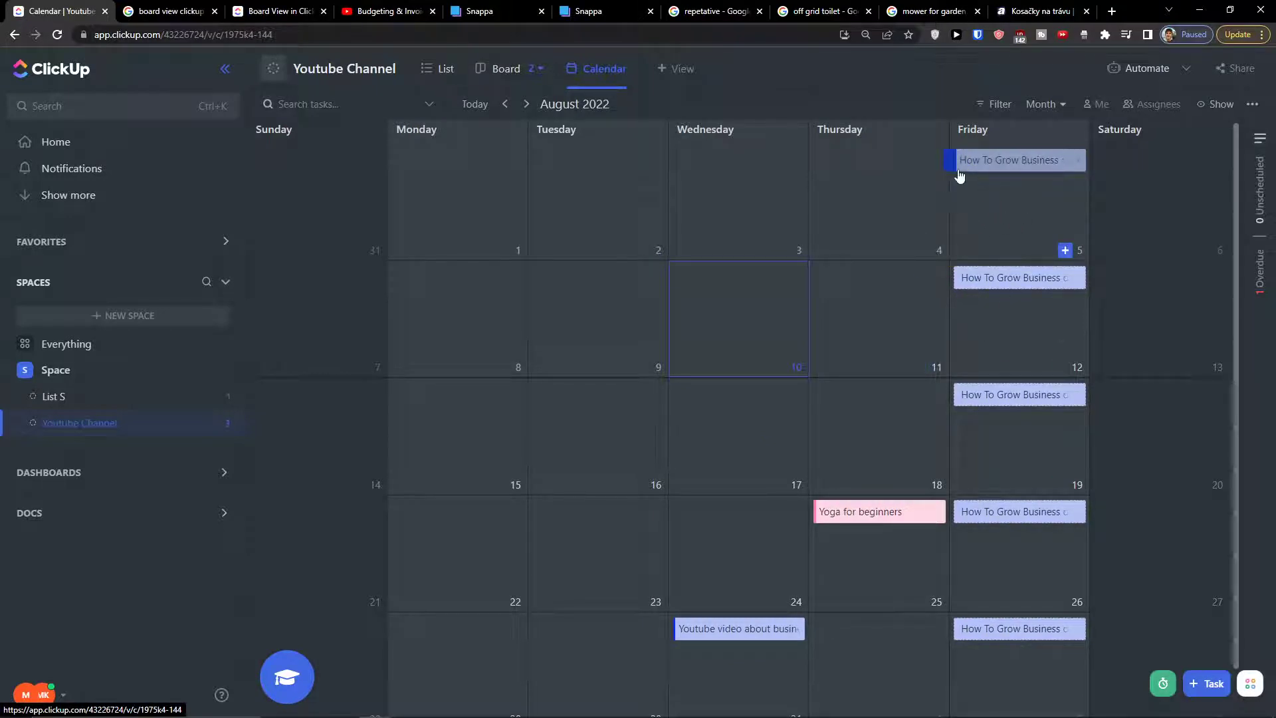
Check the Friday recurrences in August 2022, then move ahead to September 2022
{"action": "left_click", "coordinate": [974, 296]}
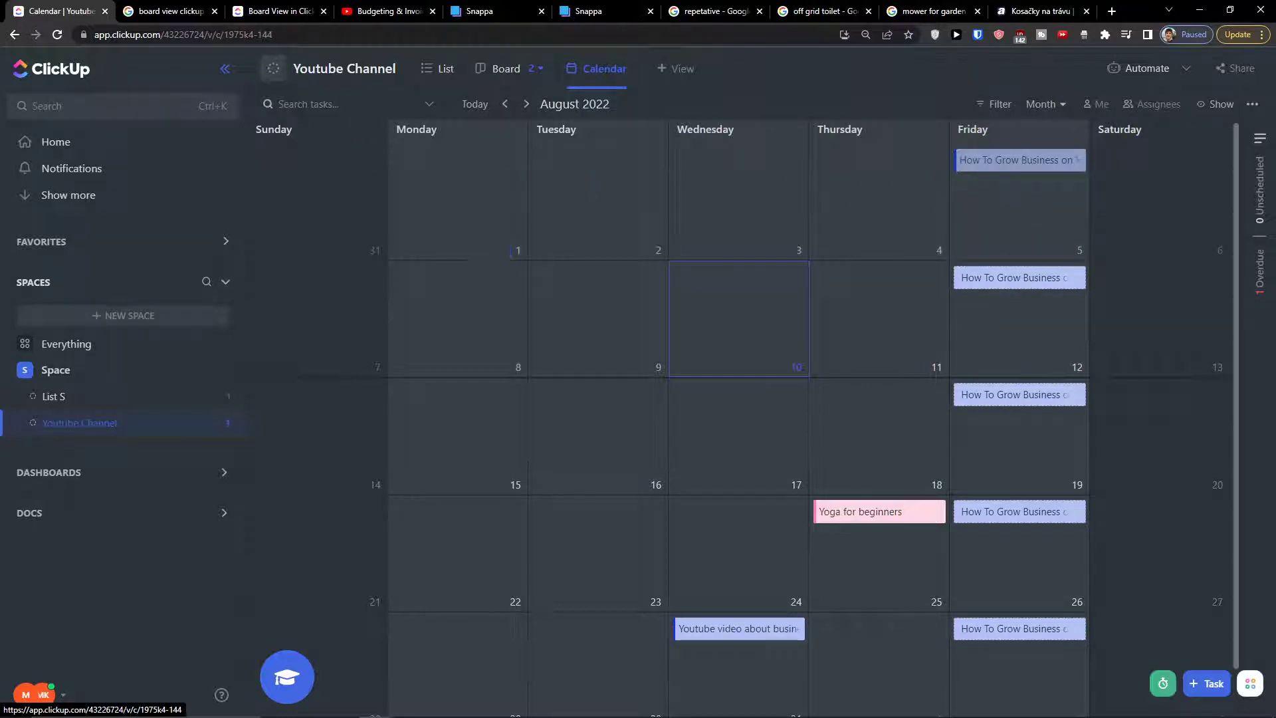
{"action": "left_click", "coordinate": [526, 105]}
{"action": "left_click", "coordinate": [505, 107]}
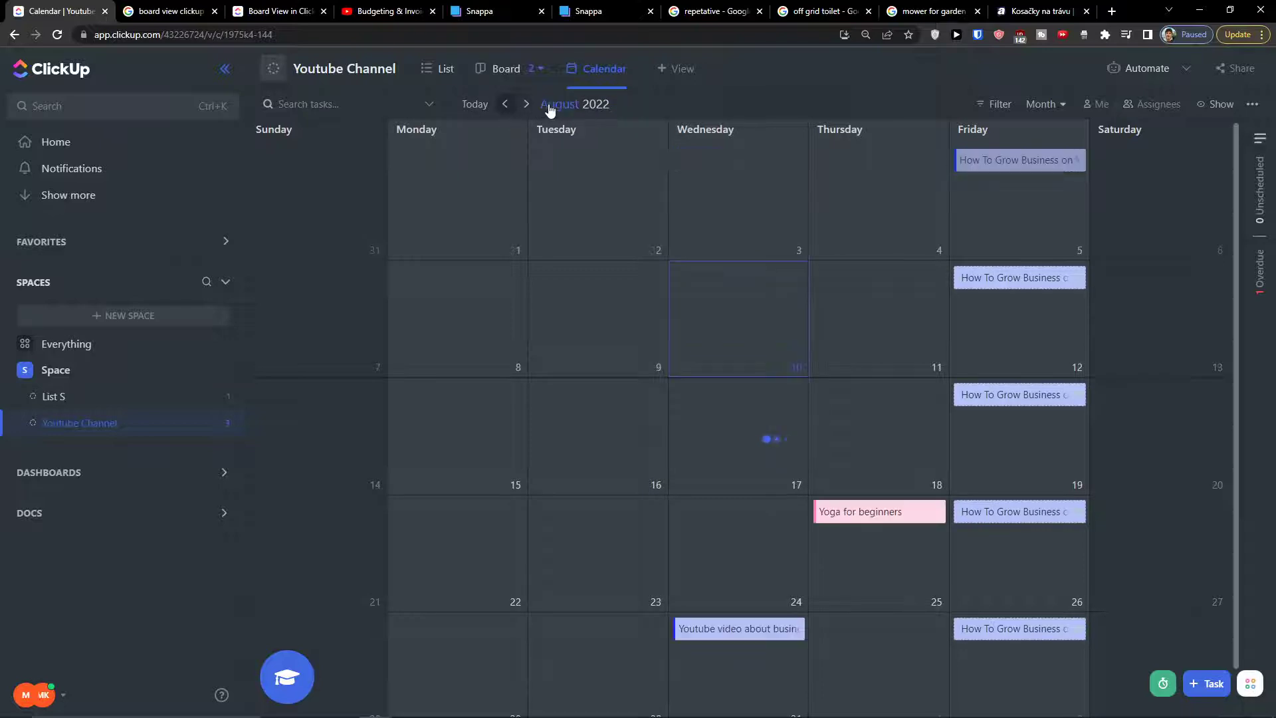
{"action": "left_click", "coordinate": [557, 110]}
{"action": "left_click", "coordinate": [556, 108]}
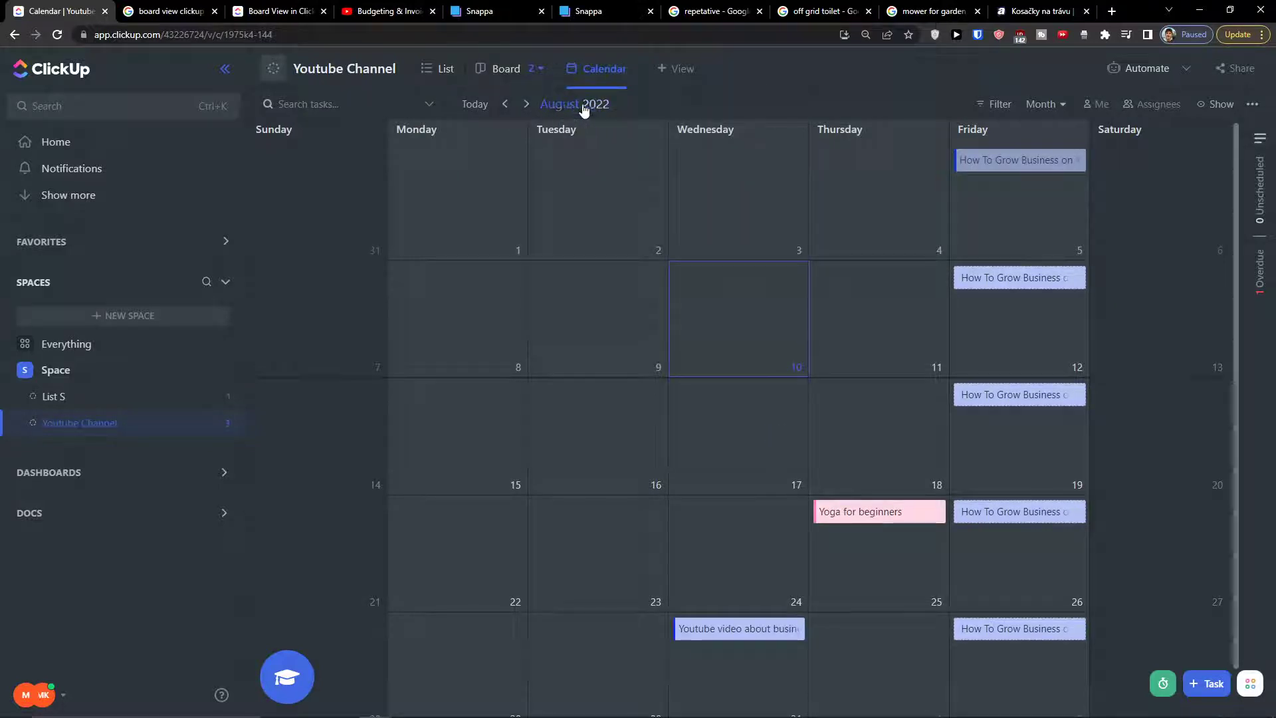
{"action": "left_click", "coordinate": [585, 108]}
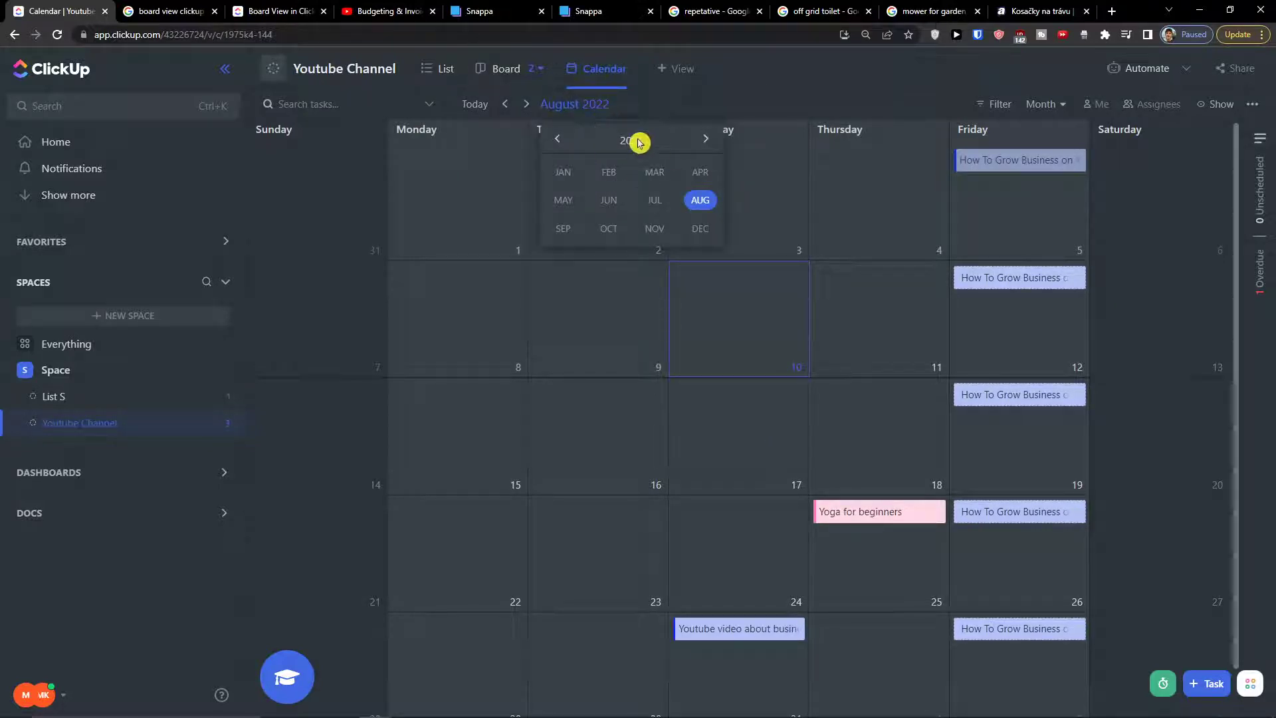
{"action": "left_click", "coordinate": [618, 106]}
{"action": "left_click", "coordinate": [606, 111]}
{"action": "left_click", "coordinate": [566, 138]}
{"action": "left_click", "coordinate": [575, 139]}
{"action": "left_click", "coordinate": [692, 138]}
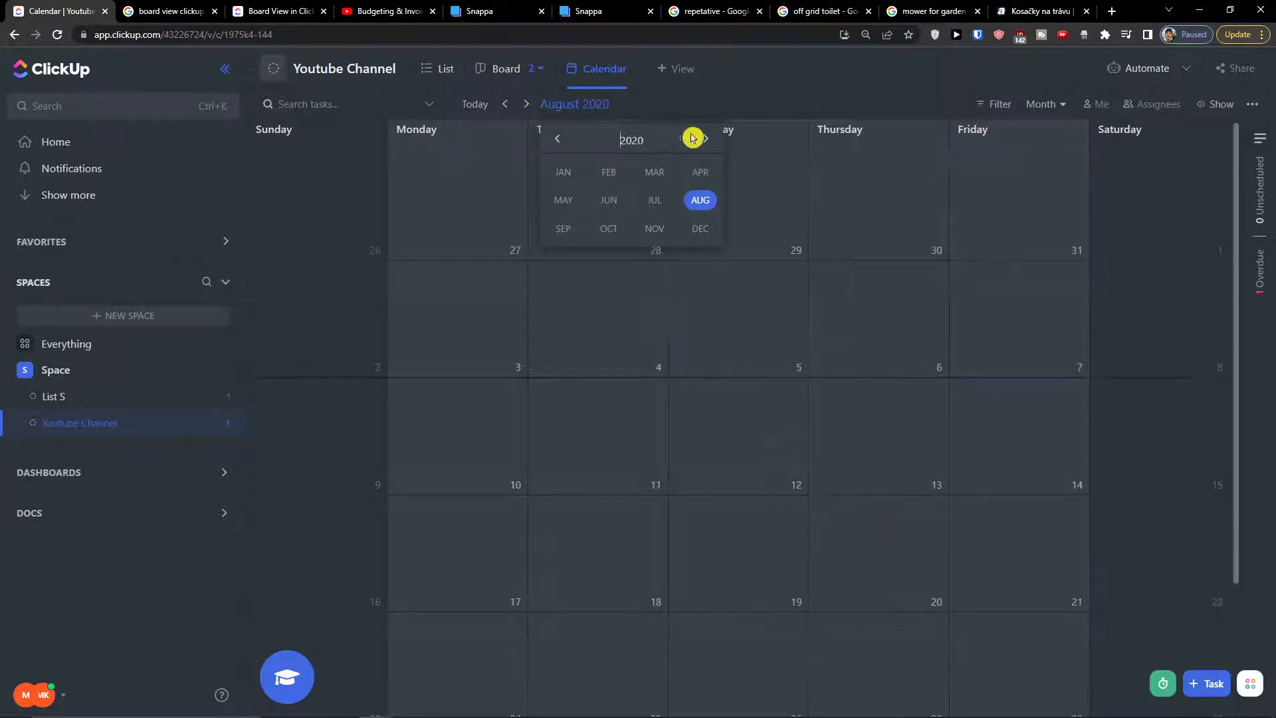
{"action": "left_click", "coordinate": [691, 137]}
{"action": "left_click", "coordinate": [692, 137]}
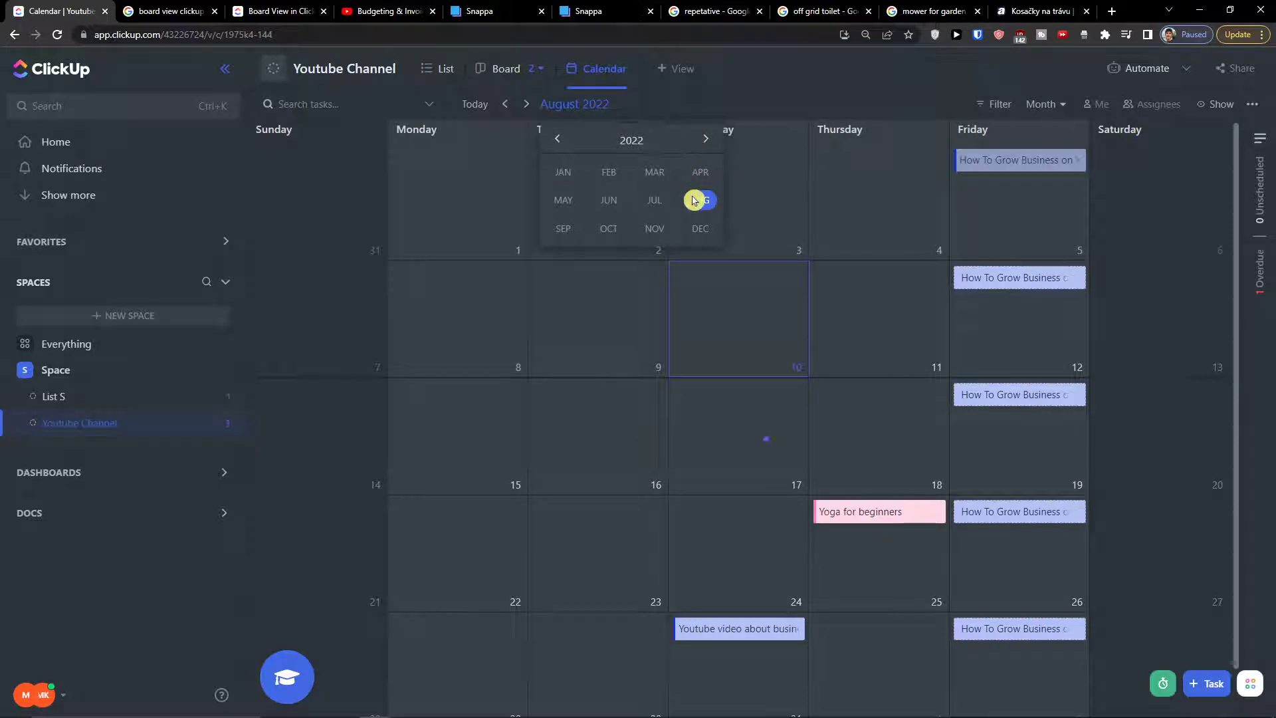
{"action": "left_click", "coordinate": [545, 107]}
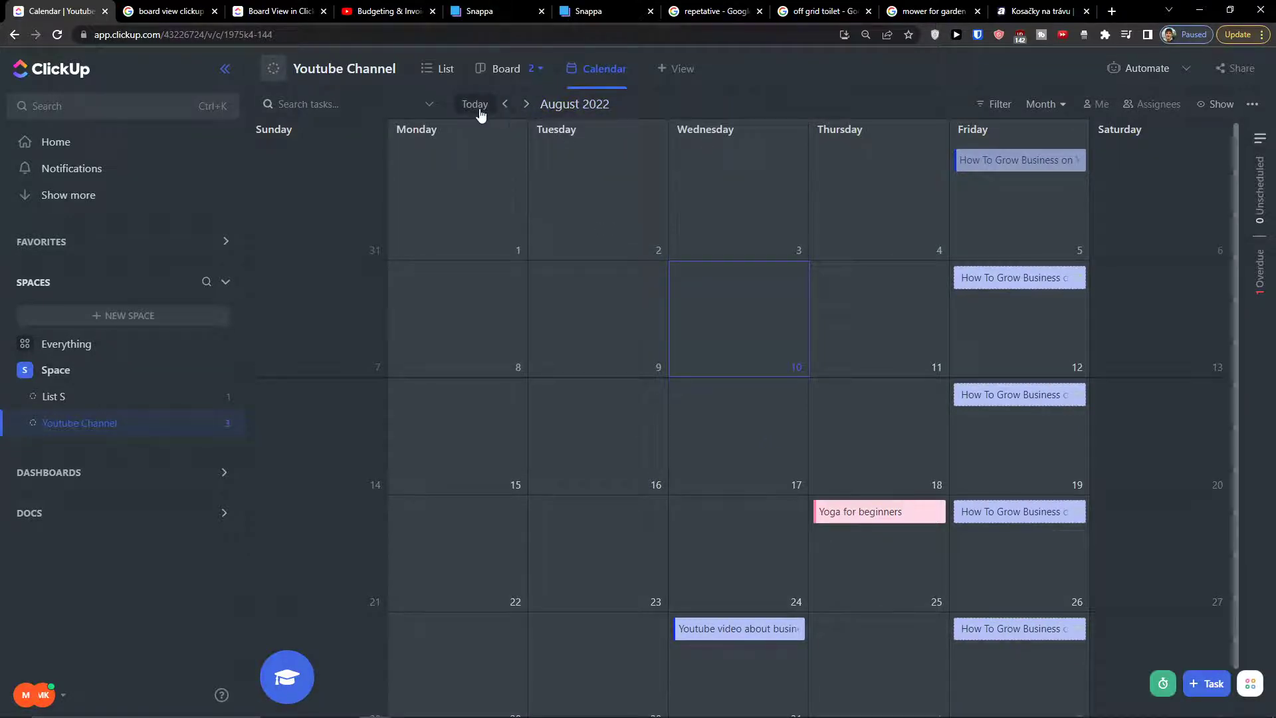
{"action": "left_click", "coordinate": [438, 107]}
{"action": "left_click", "coordinate": [434, 110]}
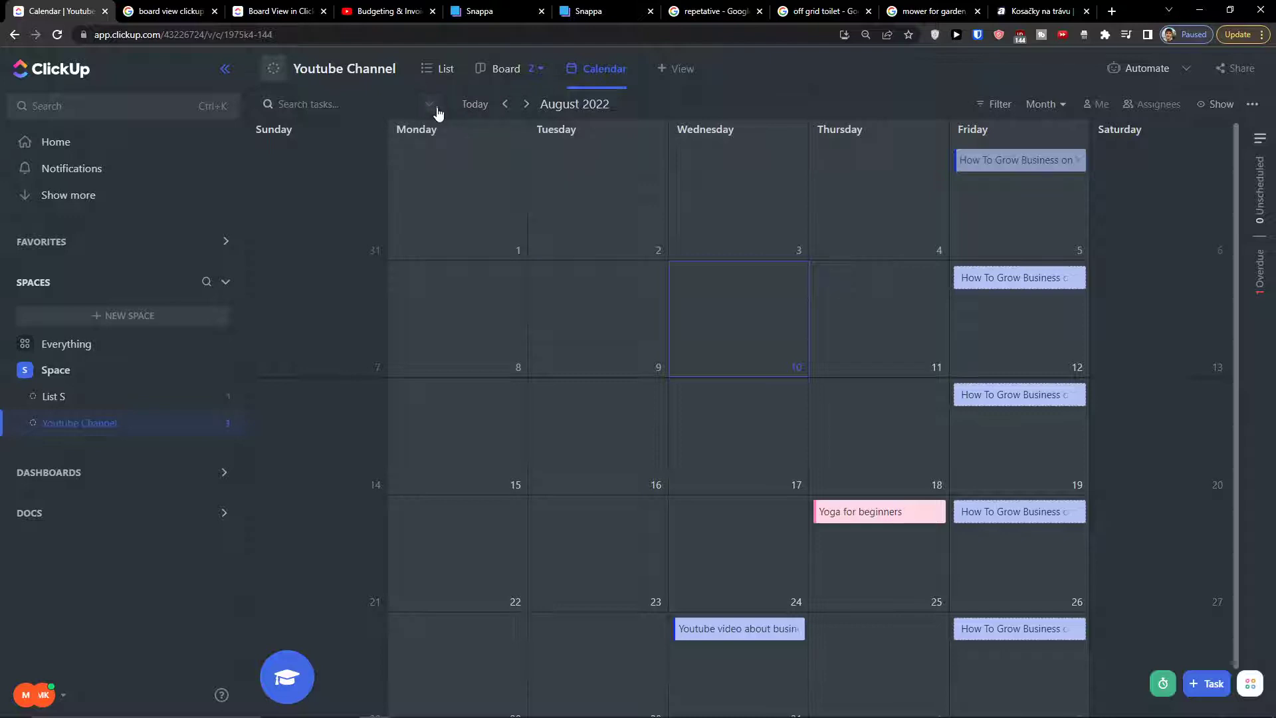
{"action": "left_click", "coordinate": [991, 105]}
{"action": "left_click", "coordinate": [991, 105]}
{"action": "left_click", "coordinate": [1032, 105]}
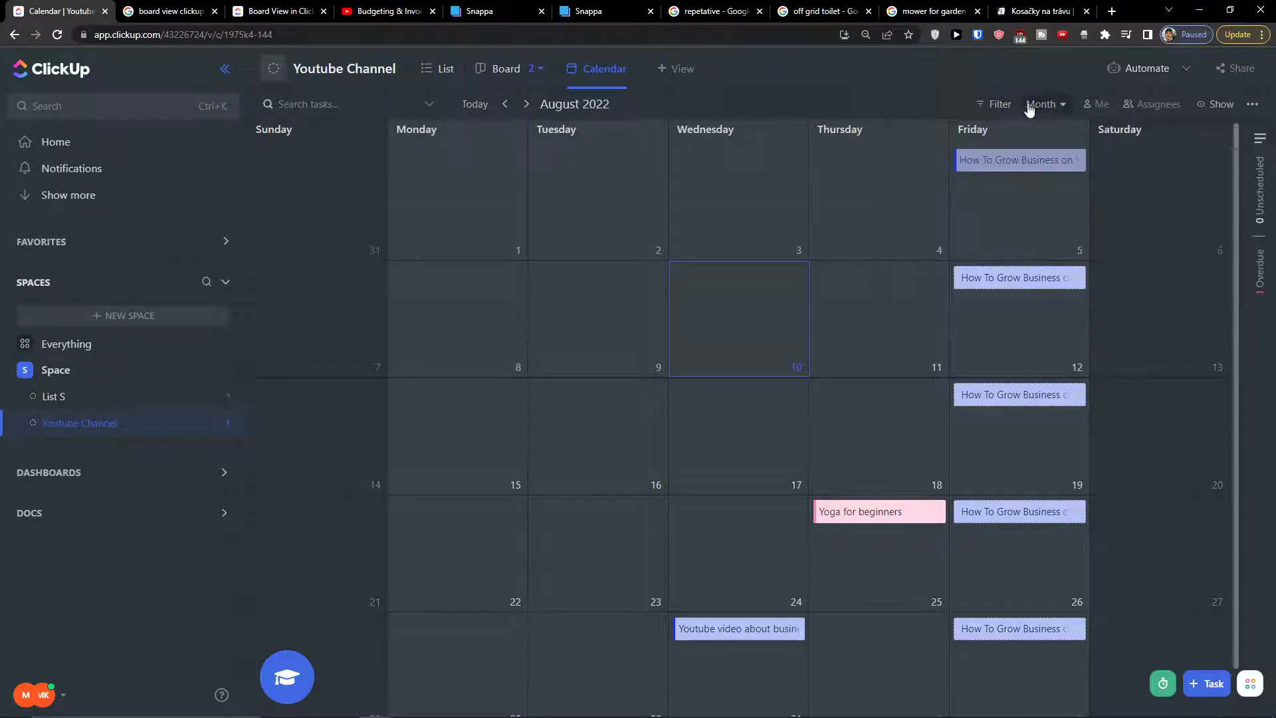
{"action": "left_click", "coordinate": [1031, 105]}
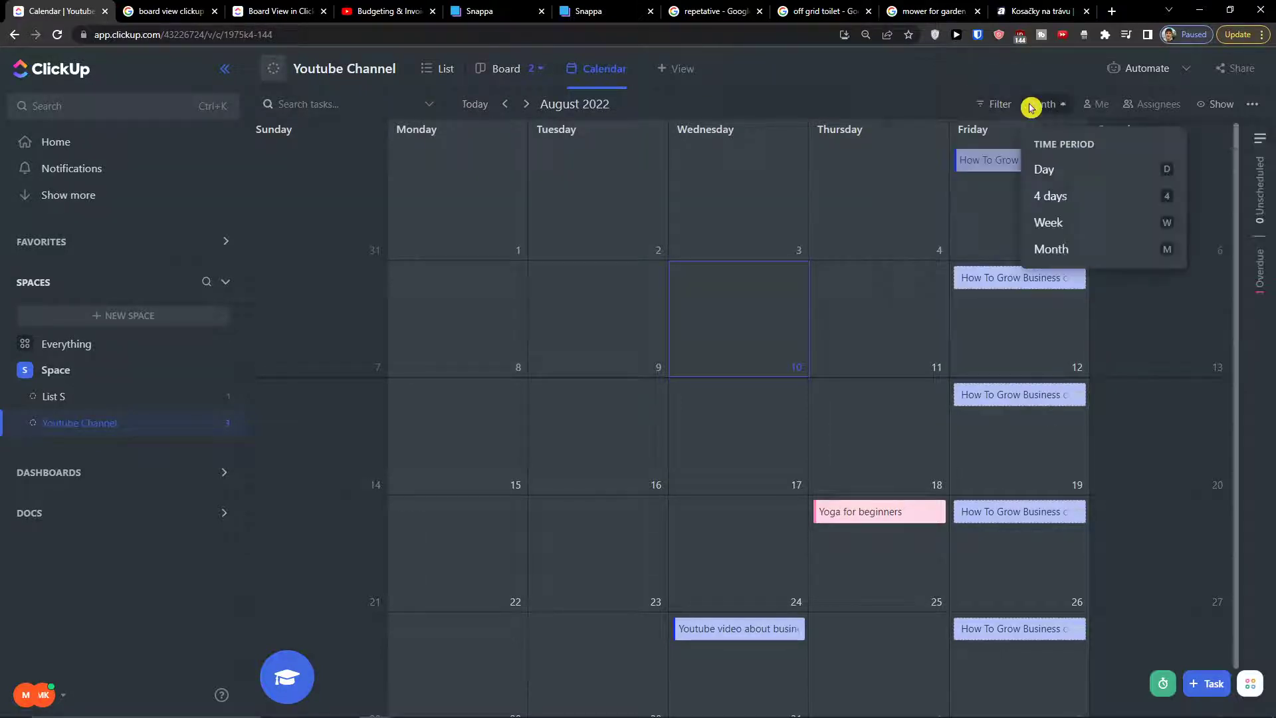
Switch the calendar to Day view and turn on Autosave view
{"action": "left_click", "coordinate": [1151, 170]}
{"action": "scroll", "coordinate": [738, 532], "scroll_direction": "down", "scroll_amount": 5}
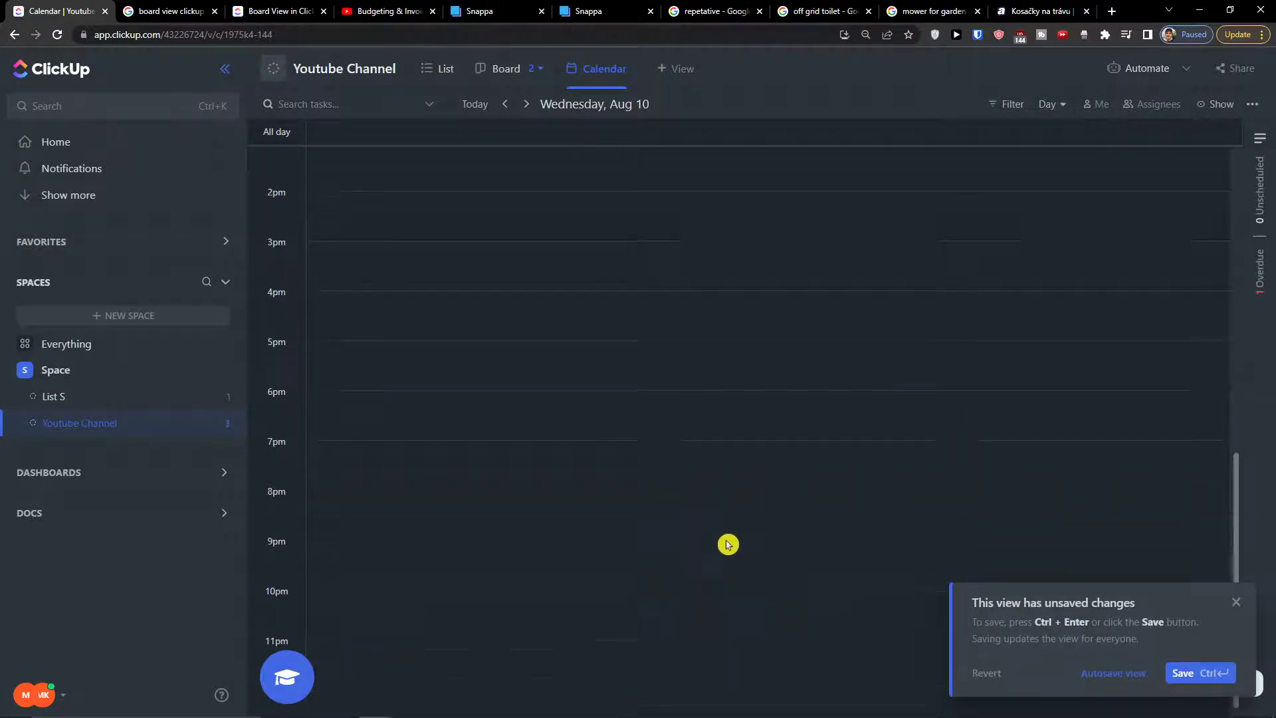
{"action": "scroll", "coordinate": [738, 532], "scroll_direction": "up", "scroll_amount": 10}
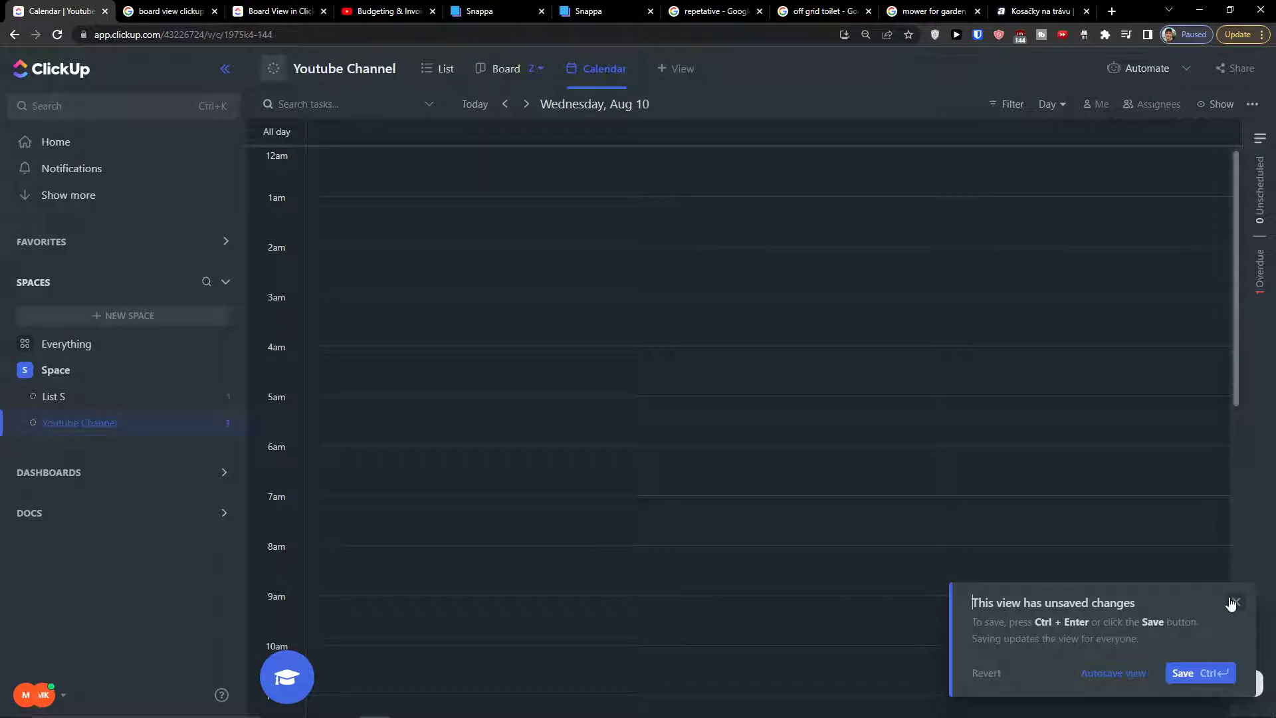
{"action": "left_click_drag", "start_coordinate": [1231, 603], "coordinate": [1142, 651]}
{"action": "left_click", "coordinate": [1133, 664]}
{"action": "left_click", "coordinate": [1140, 679]}
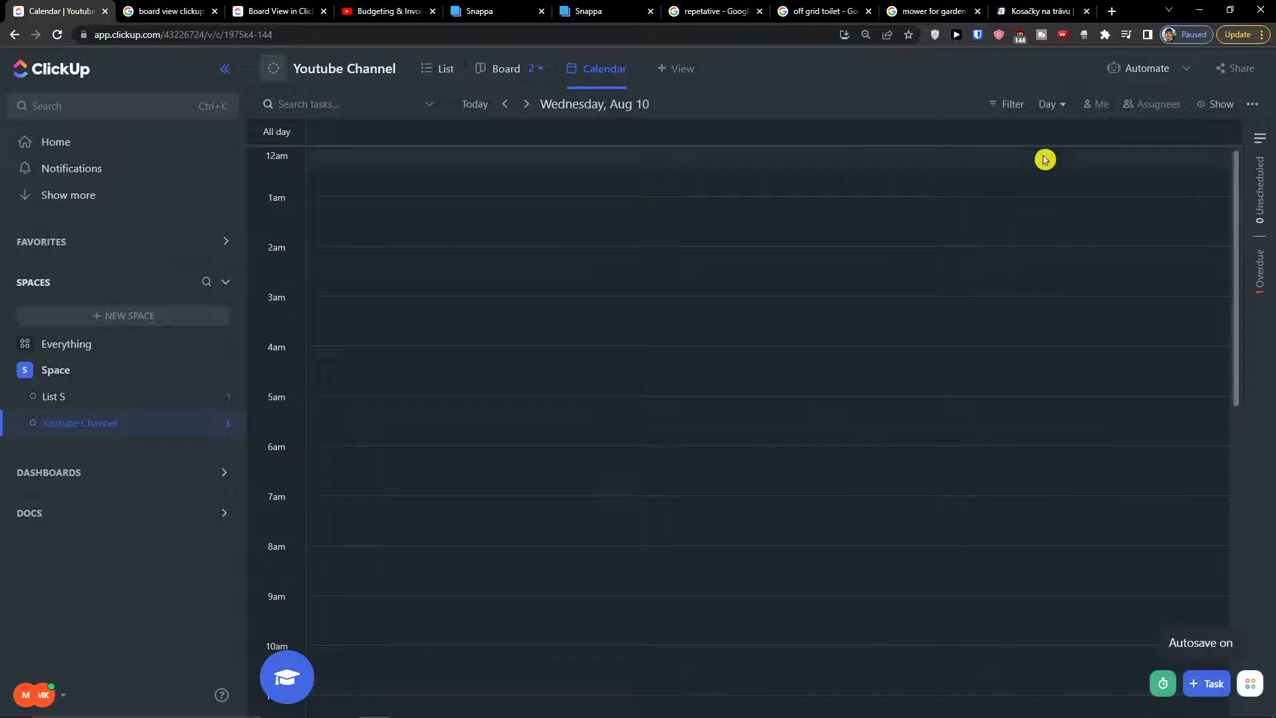
Show the calendar one week at a time, Aug 7 - 13
{"action": "left_click", "coordinate": [1054, 105]}
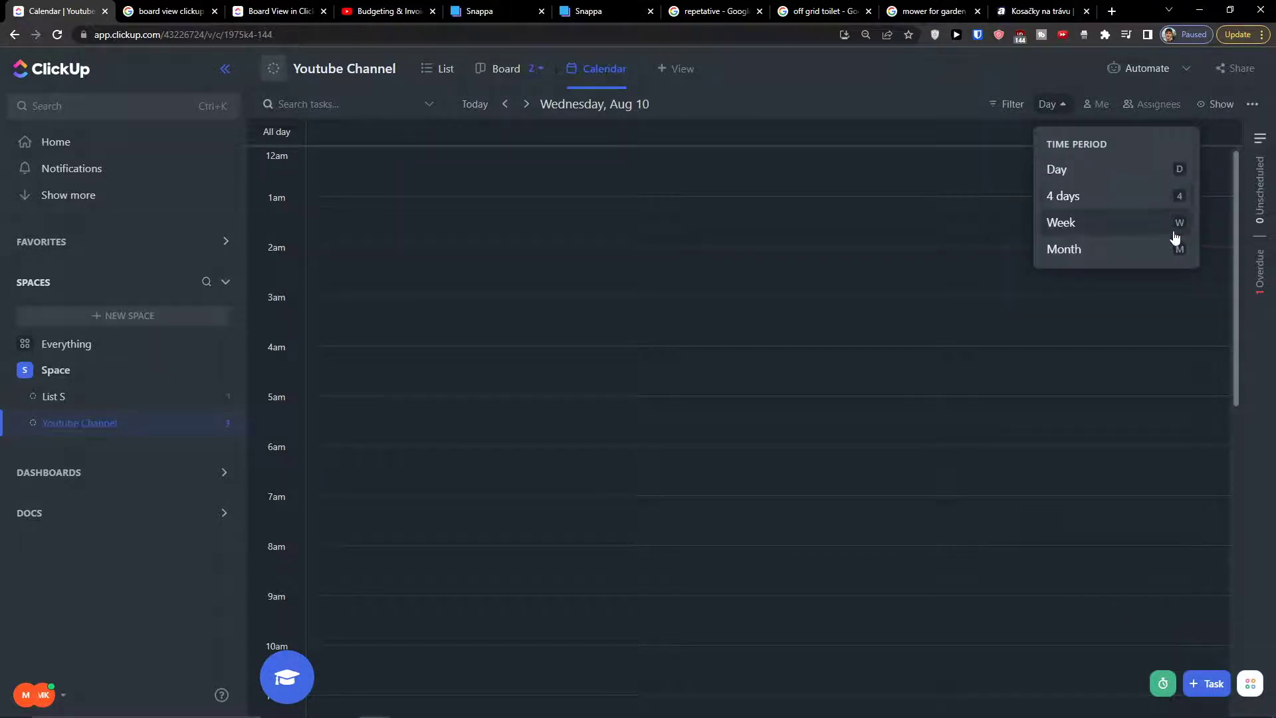
{"action": "left_click", "coordinate": [1171, 223]}
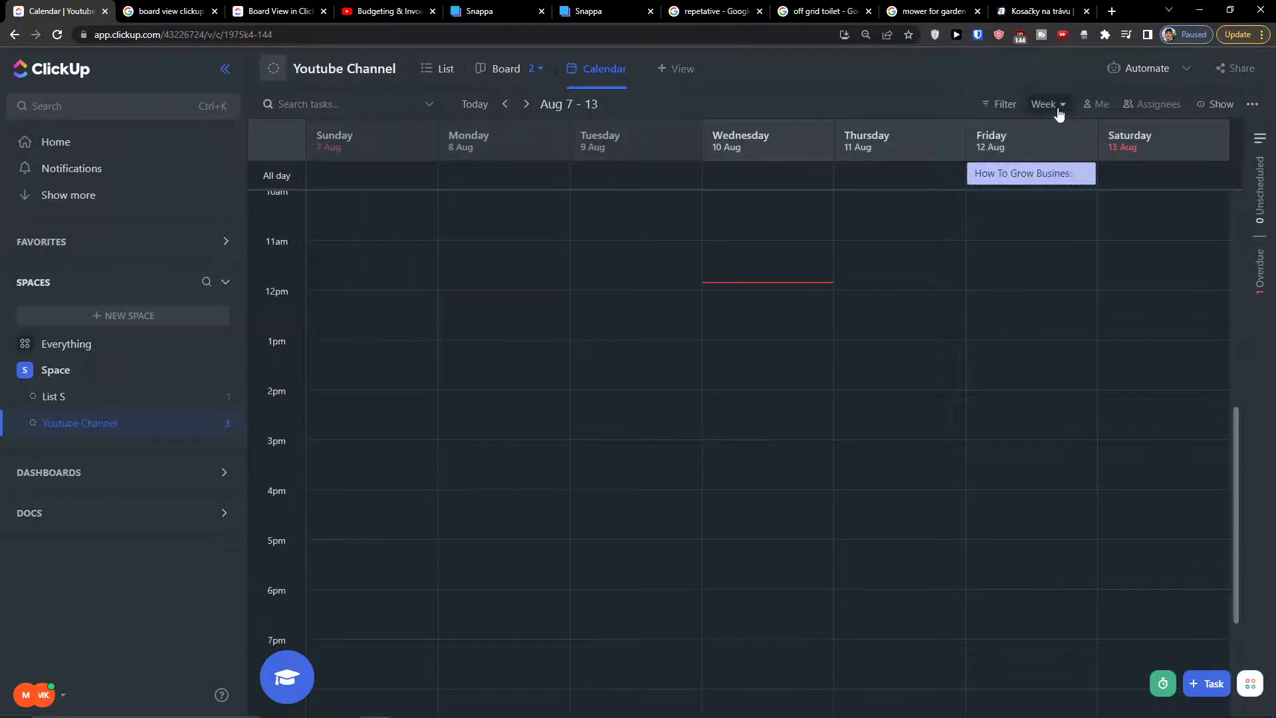
{"action": "scroll", "coordinate": [979, 294], "scroll_direction": "up", "scroll_amount": 3}
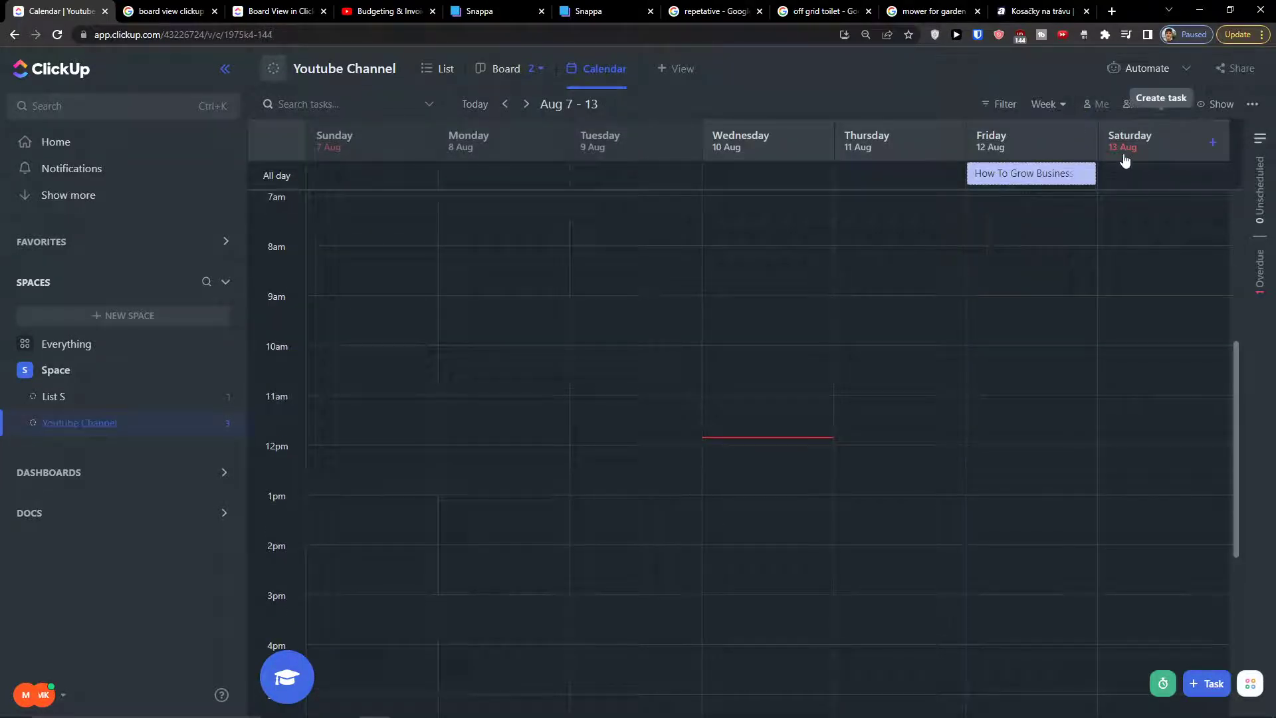
{"action": "left_click", "coordinate": [1065, 111]}
Return to Month view and toggle the Me filter off so everyone's tasks show
{"action": "left_click", "coordinate": [1044, 247]}
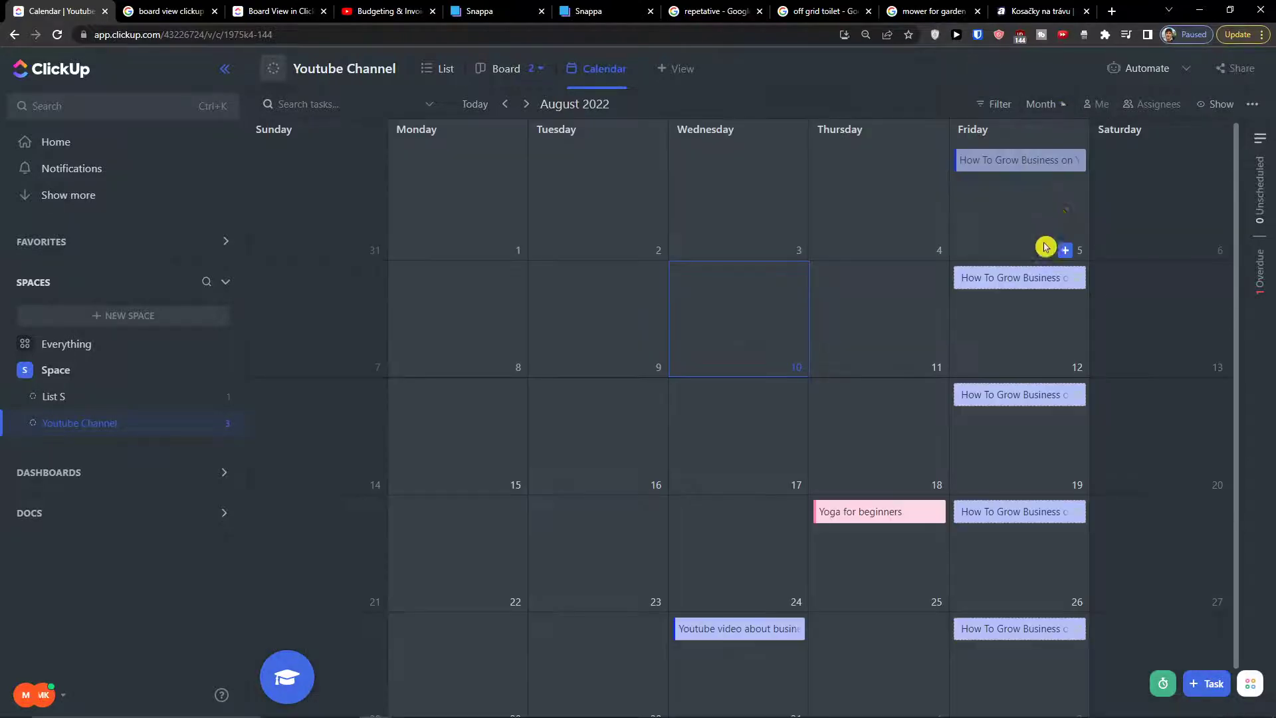
{"action": "left_click", "coordinate": [1095, 107]}
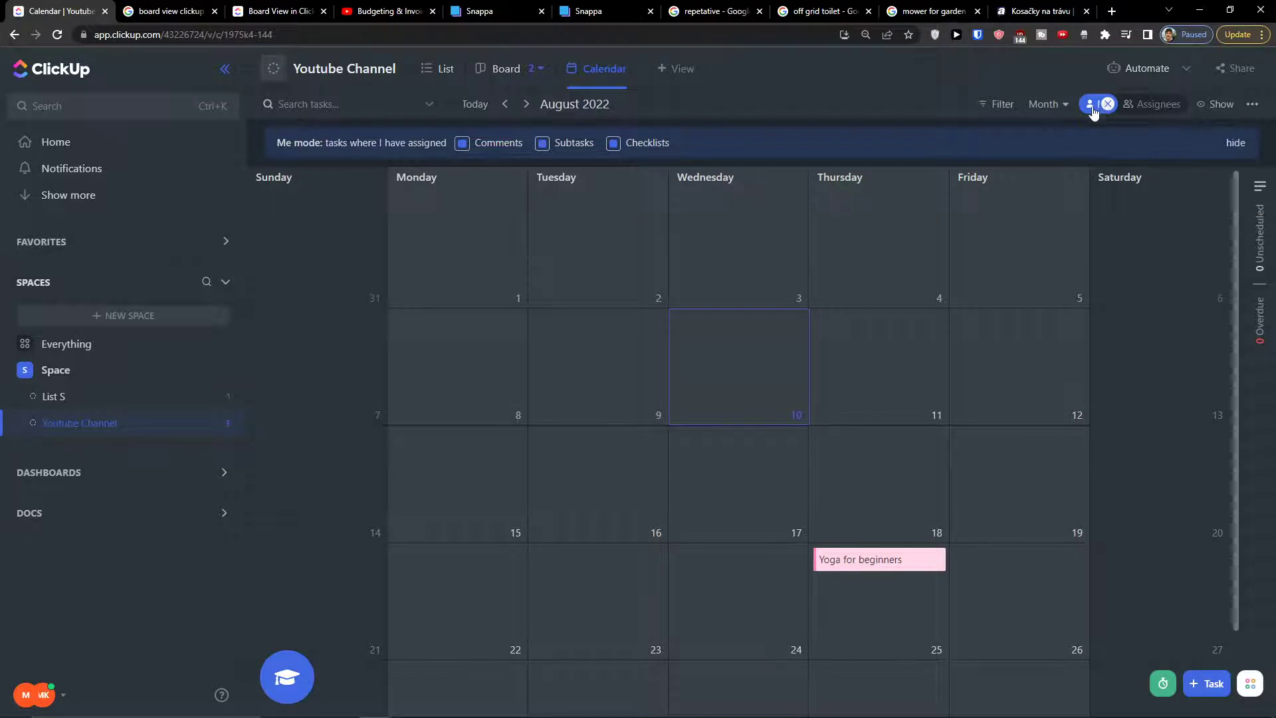
{"action": "left_click", "coordinate": [1106, 106]}
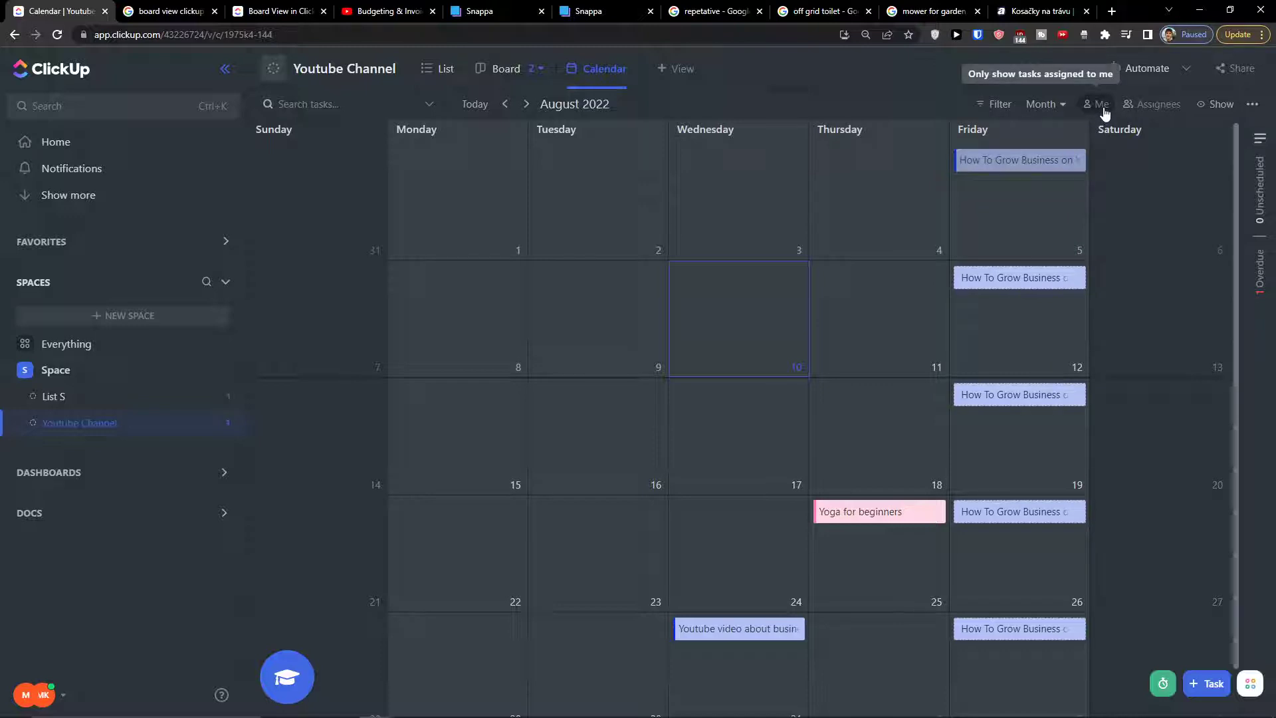
{"action": "left_click", "coordinate": [1103, 110]}
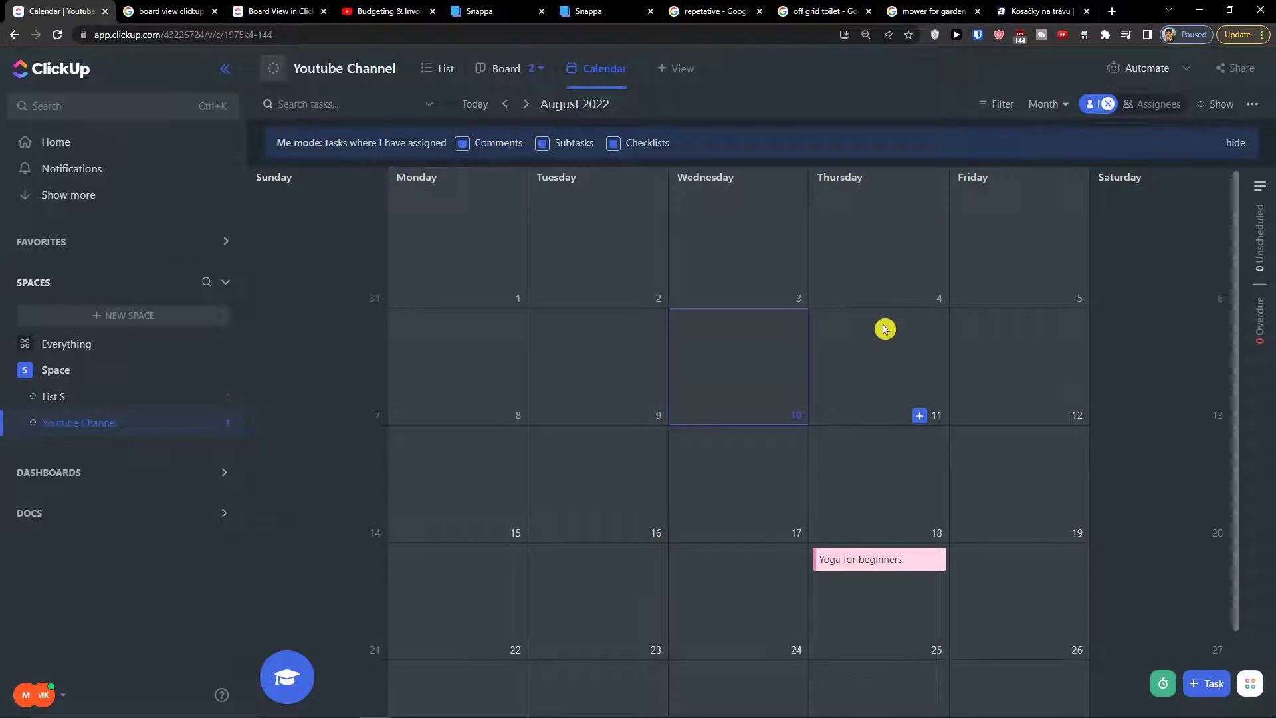
{"action": "left_click", "coordinate": [1107, 105]}
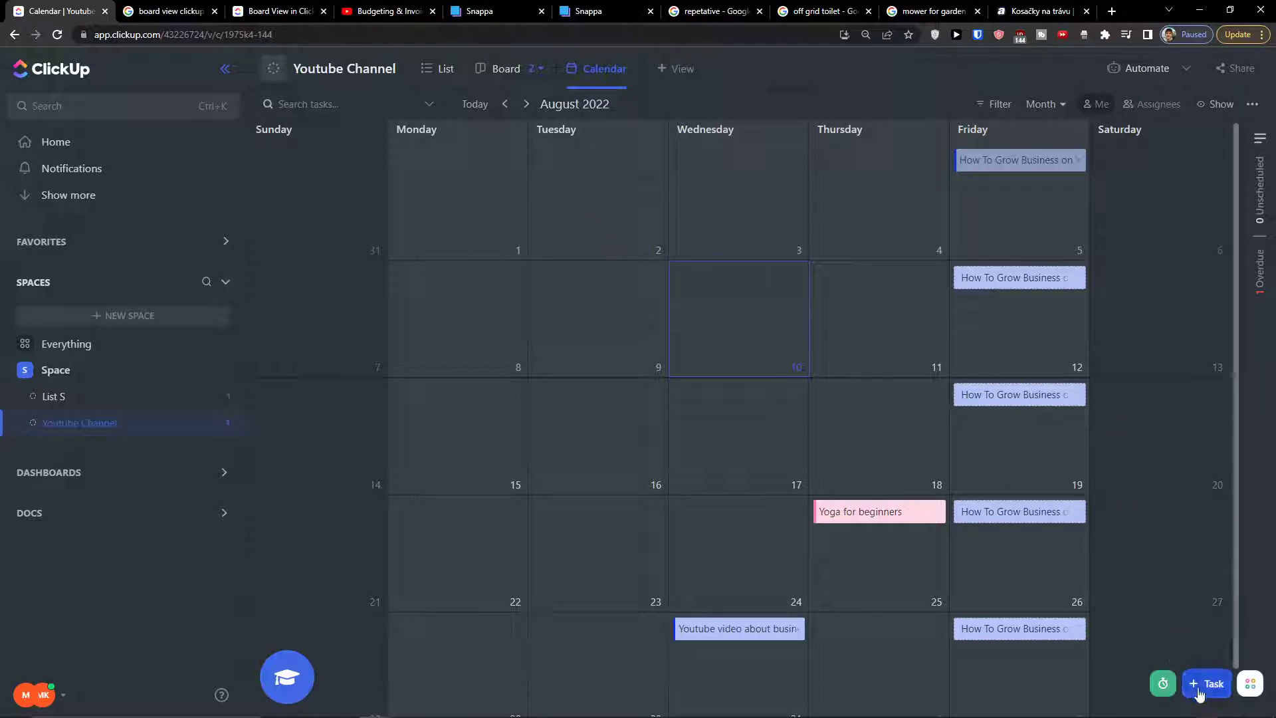
{"action": "left_click", "coordinate": [1246, 689]}
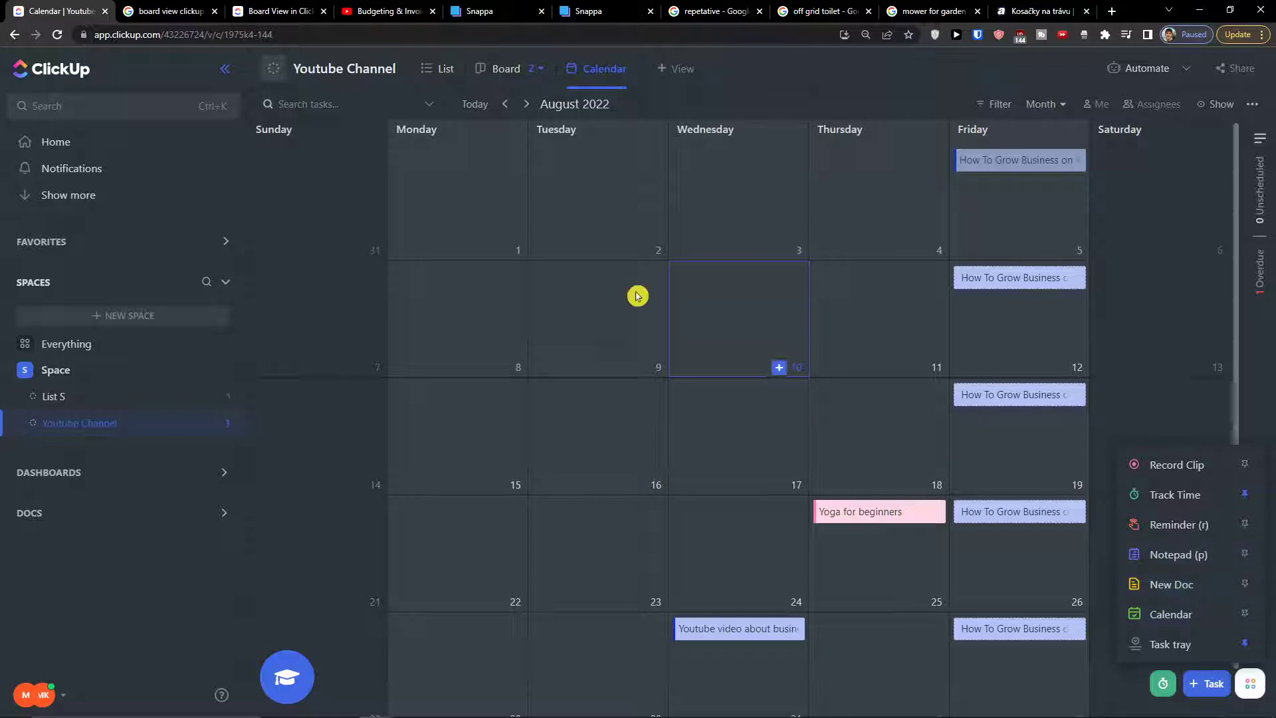
{"action": "left_click", "coordinate": [694, 324]}
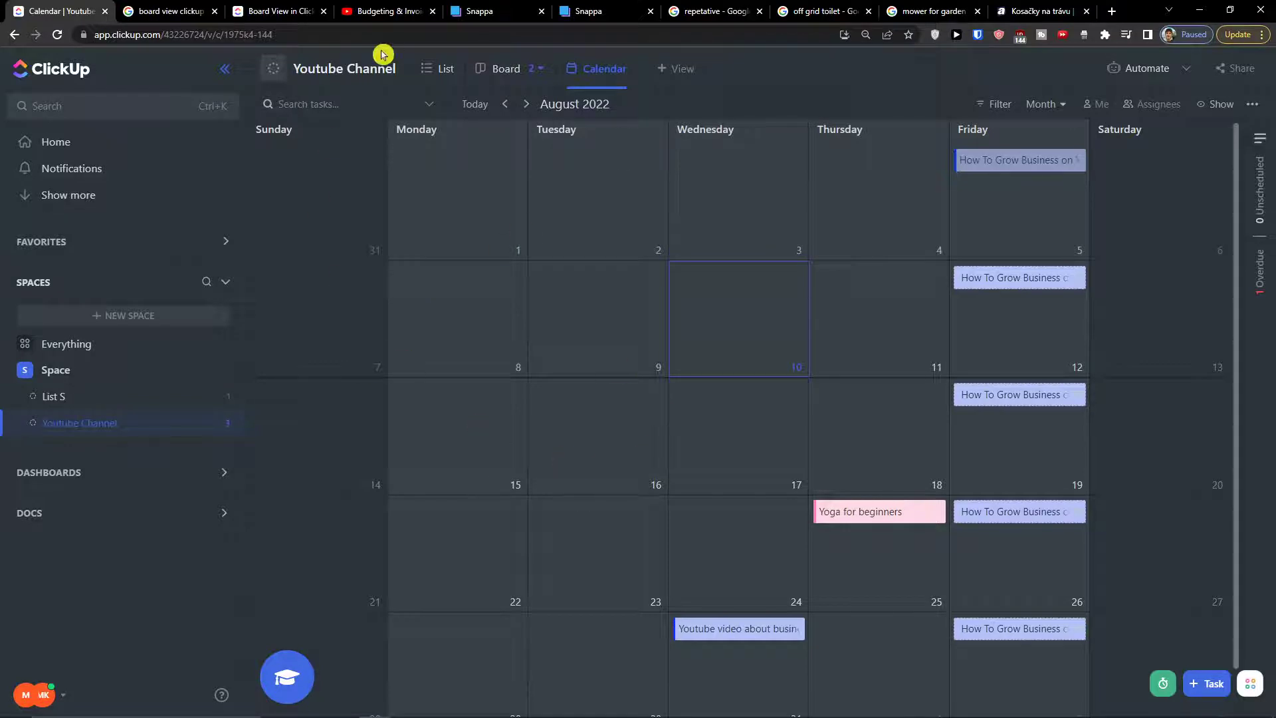
{"action": "left_click", "coordinate": [435, 78]}
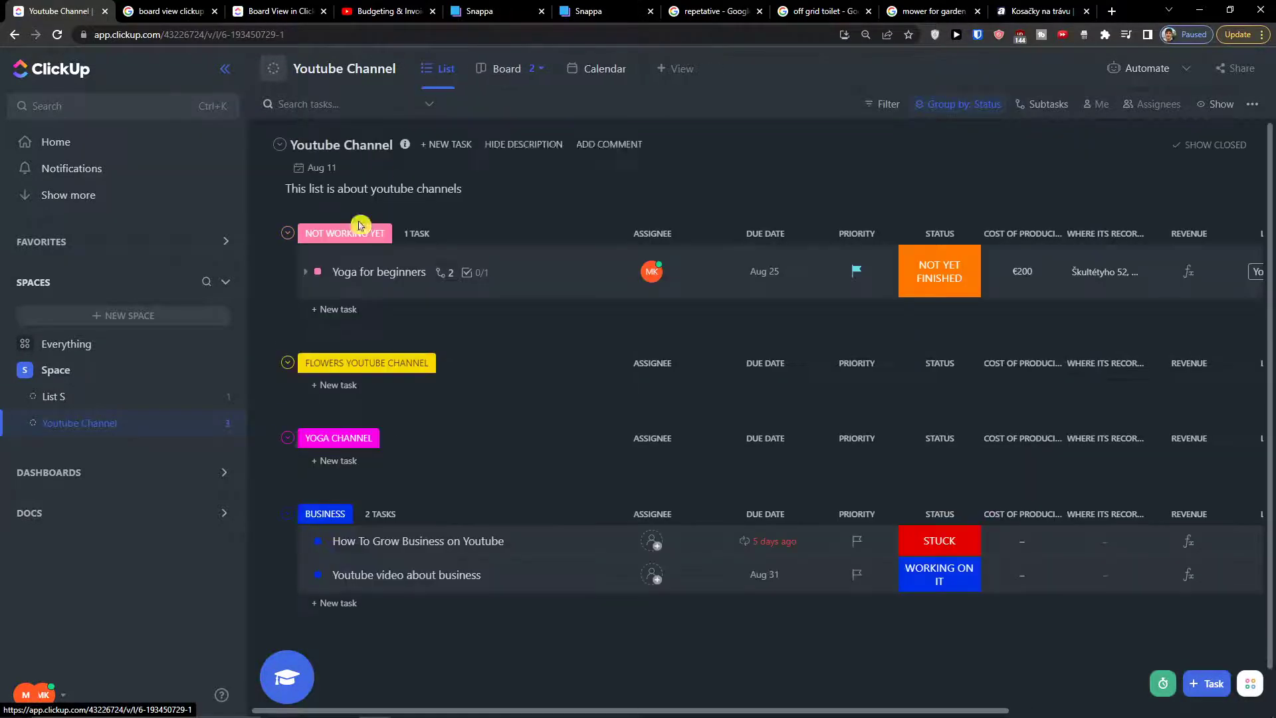
{"action": "left_click", "coordinate": [600, 80]}
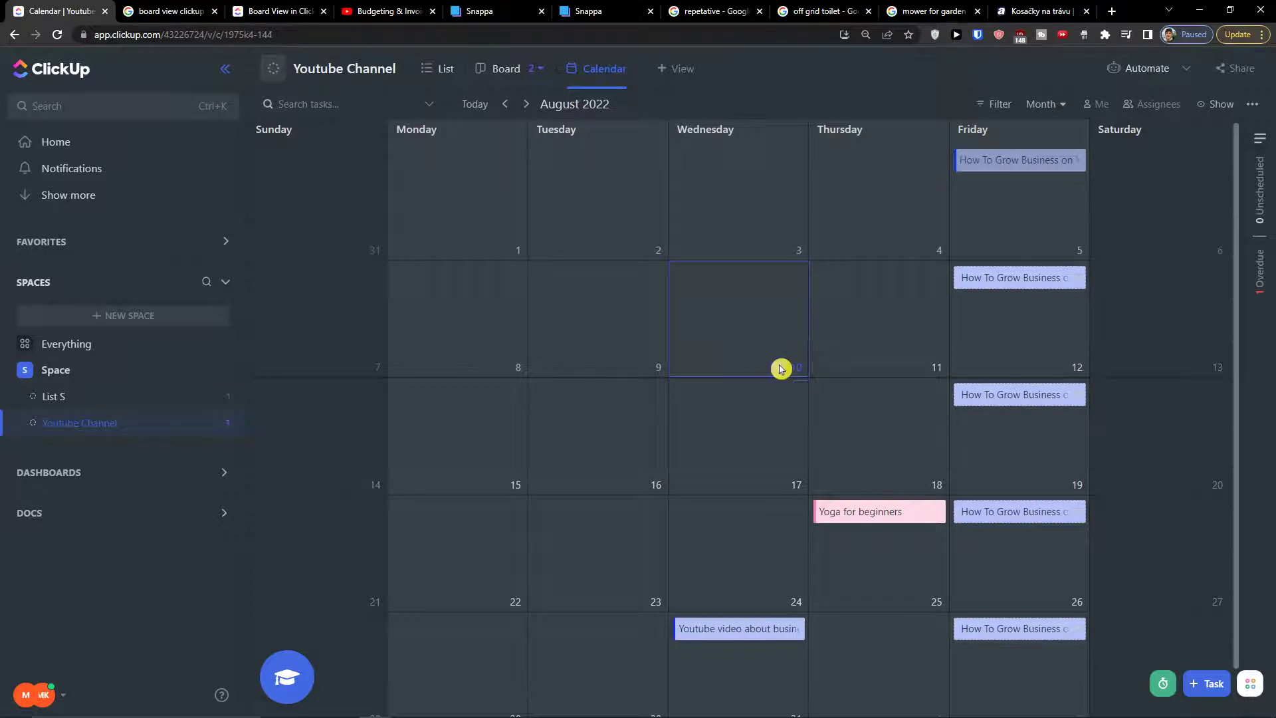
{"action": "left_click", "coordinate": [780, 368]}
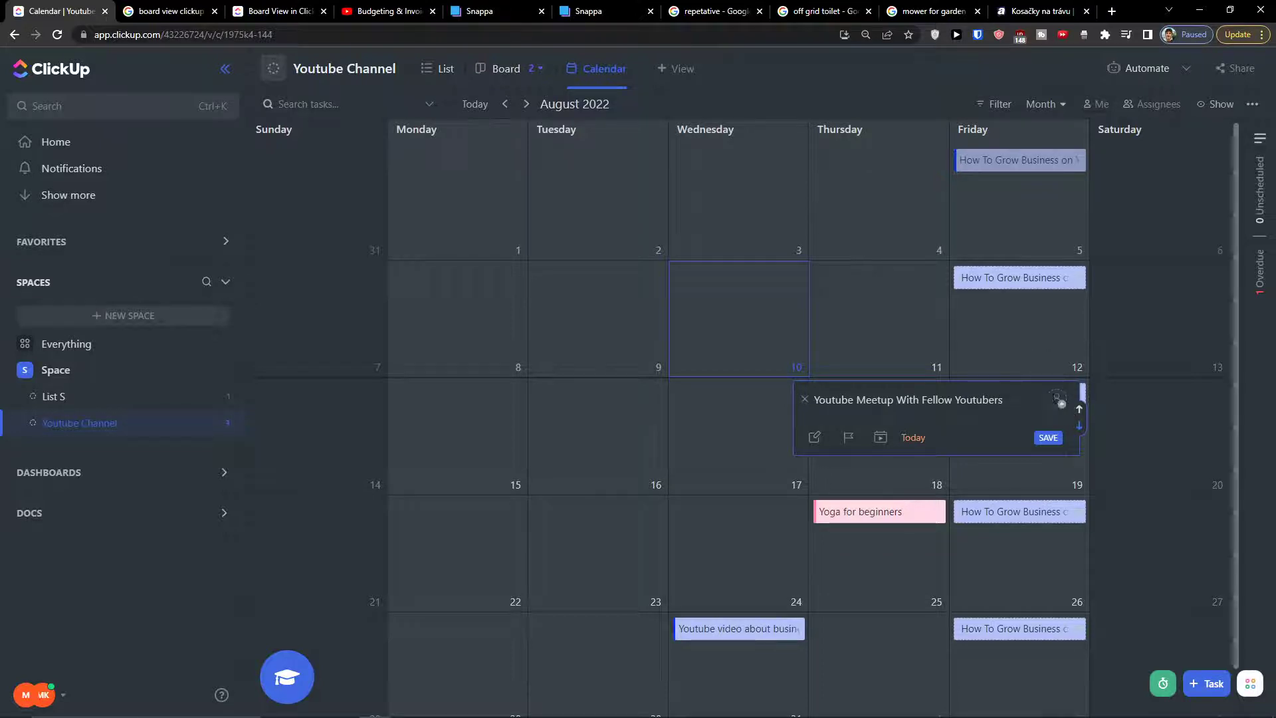
Assign the Youtube Meetup With Fellow Youtubers task to me and expand its custom fields
{"action": "left_click", "coordinate": [1061, 406]}
{"action": "left_click", "coordinate": [1099, 467]}
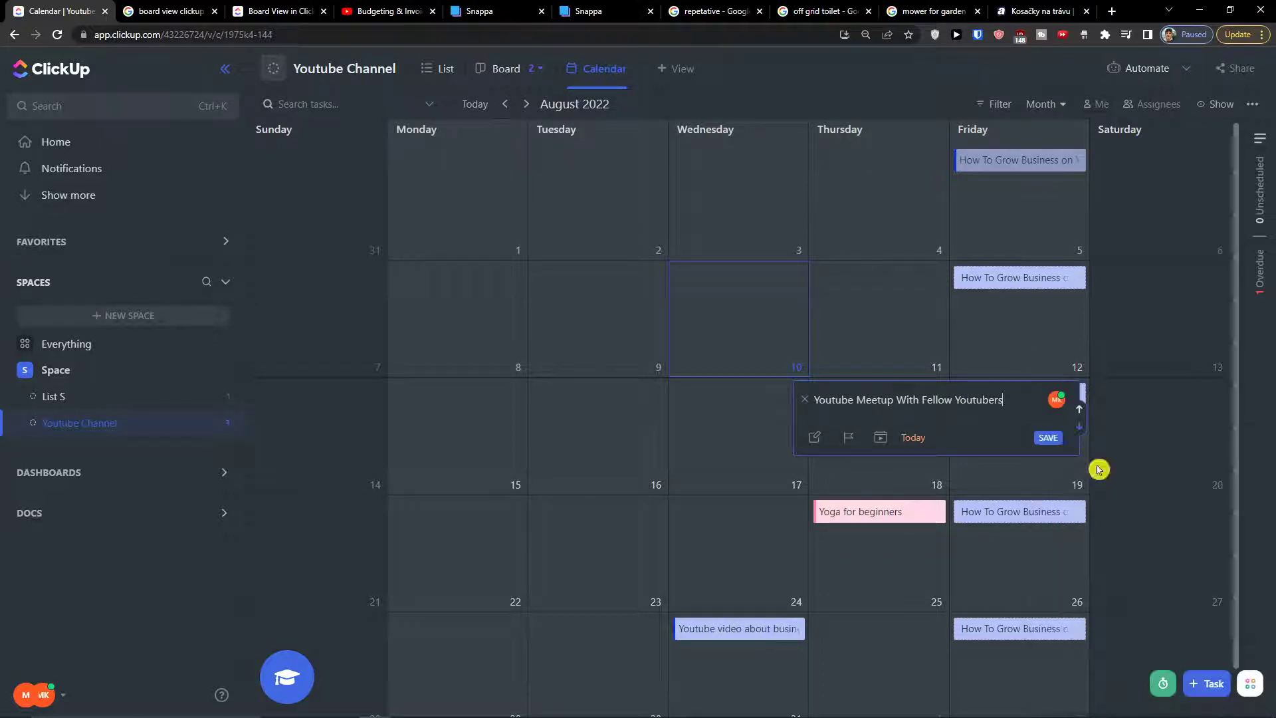
{"action": "left_click", "coordinate": [816, 439]}
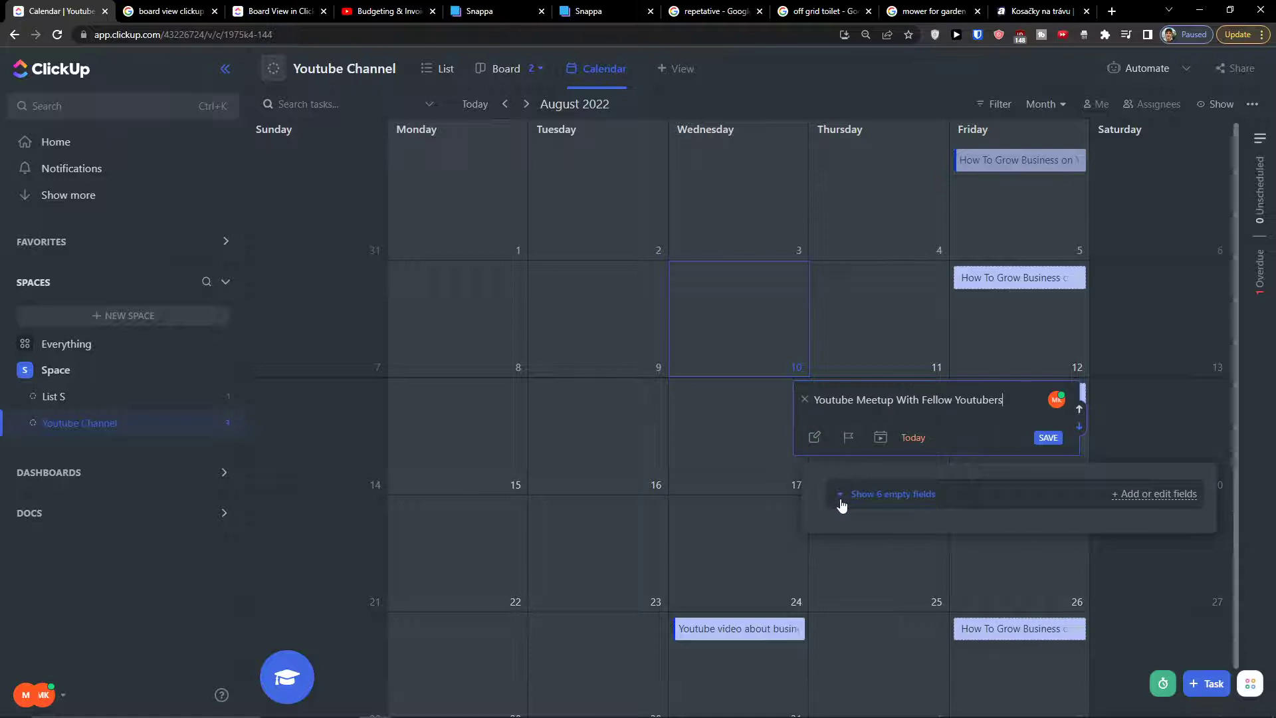
{"action": "left_click", "coordinate": [814, 438]}
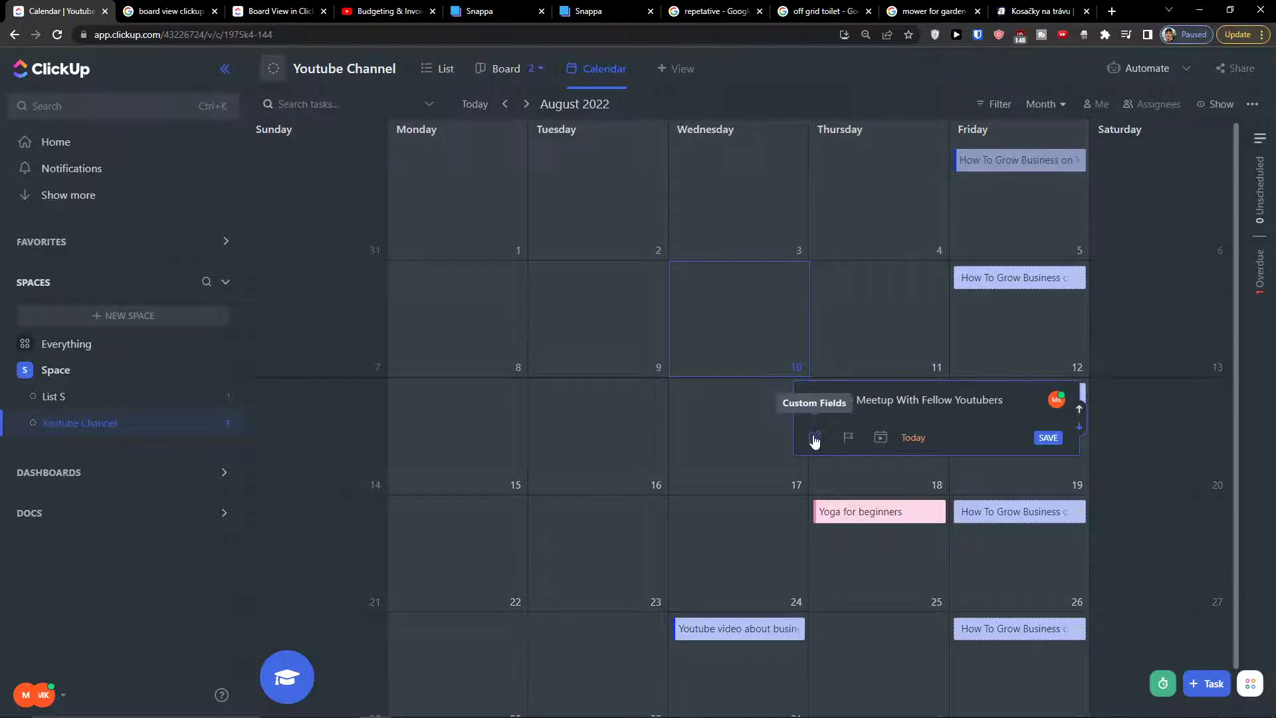
{"action": "left_click", "coordinate": [815, 438]}
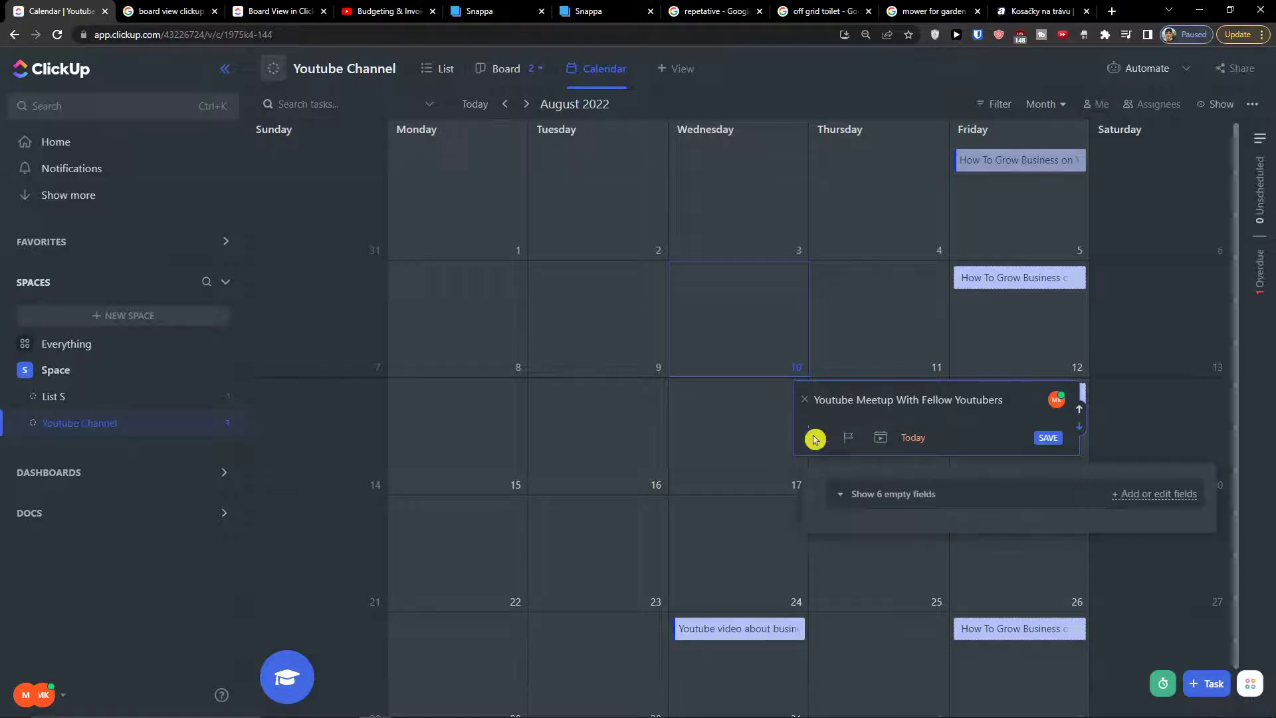
Set the meetup task's Status custom field to WORKING ON IT
{"action": "left_click", "coordinate": [838, 495]}
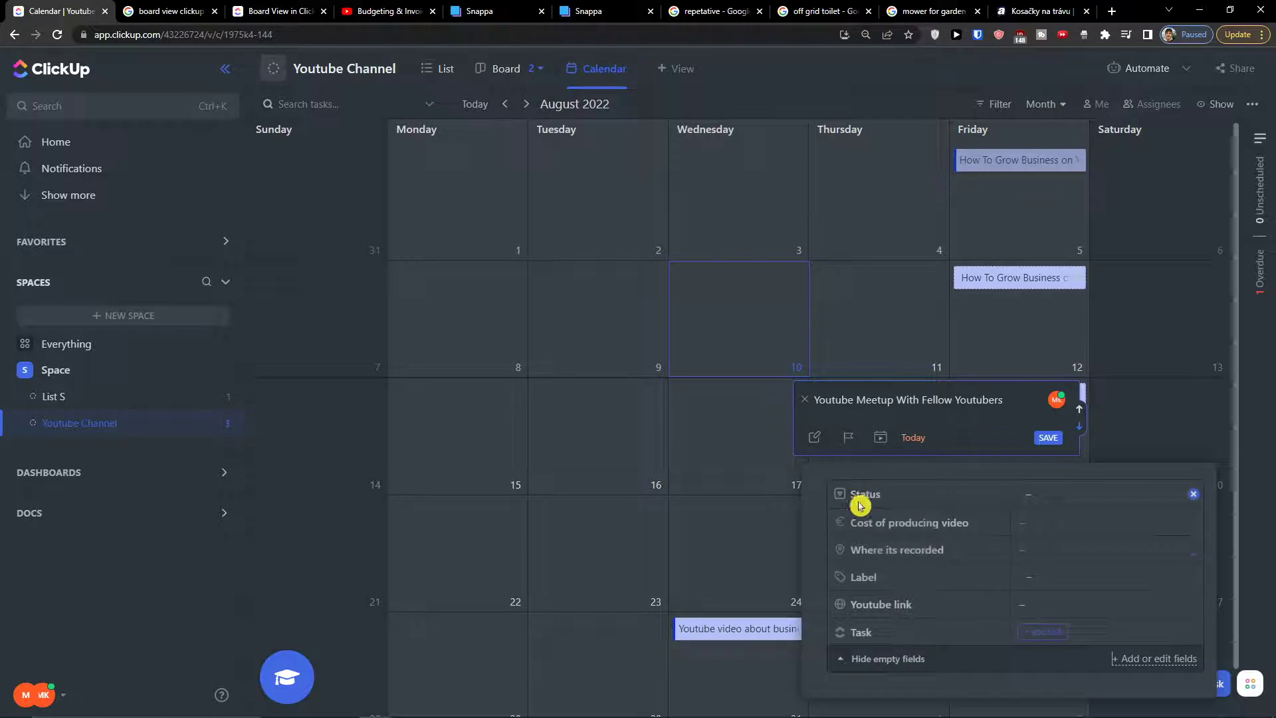
{"action": "left_click", "coordinate": [1031, 497]}
{"action": "left_click", "coordinate": [996, 496]}
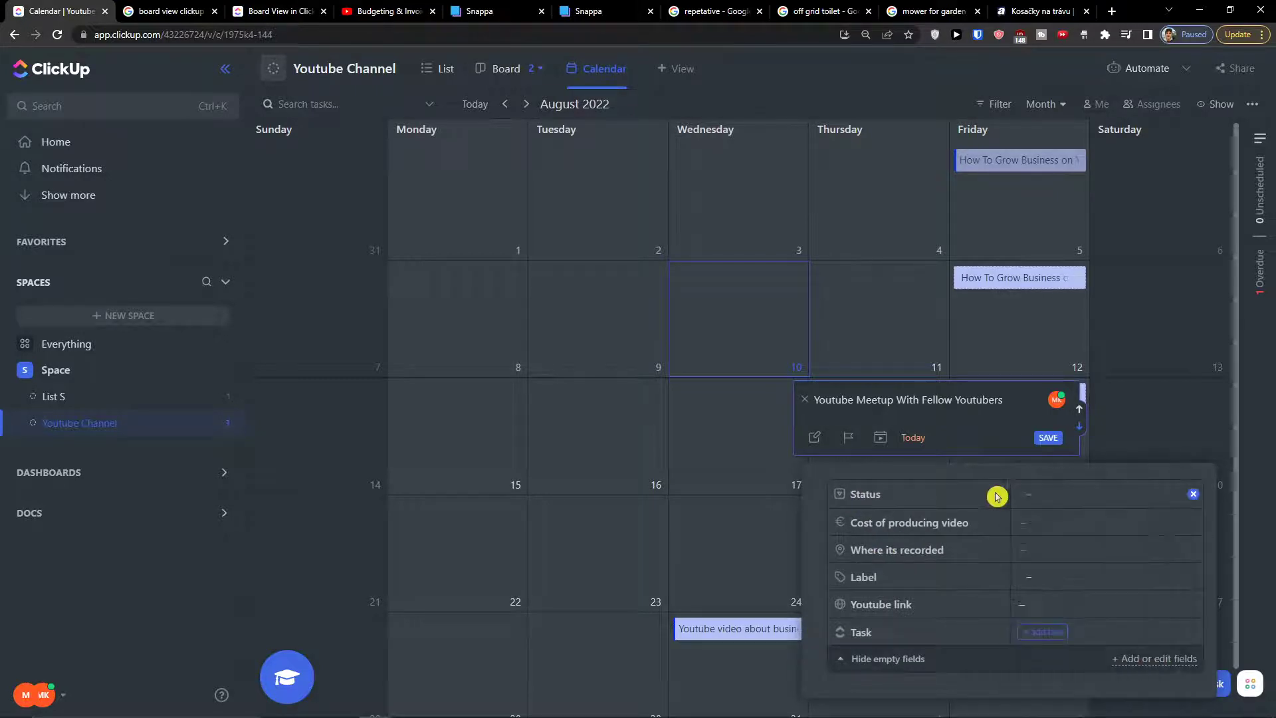
{"action": "left_click", "coordinate": [1029, 500]}
{"action": "left_click", "coordinate": [1061, 600]}
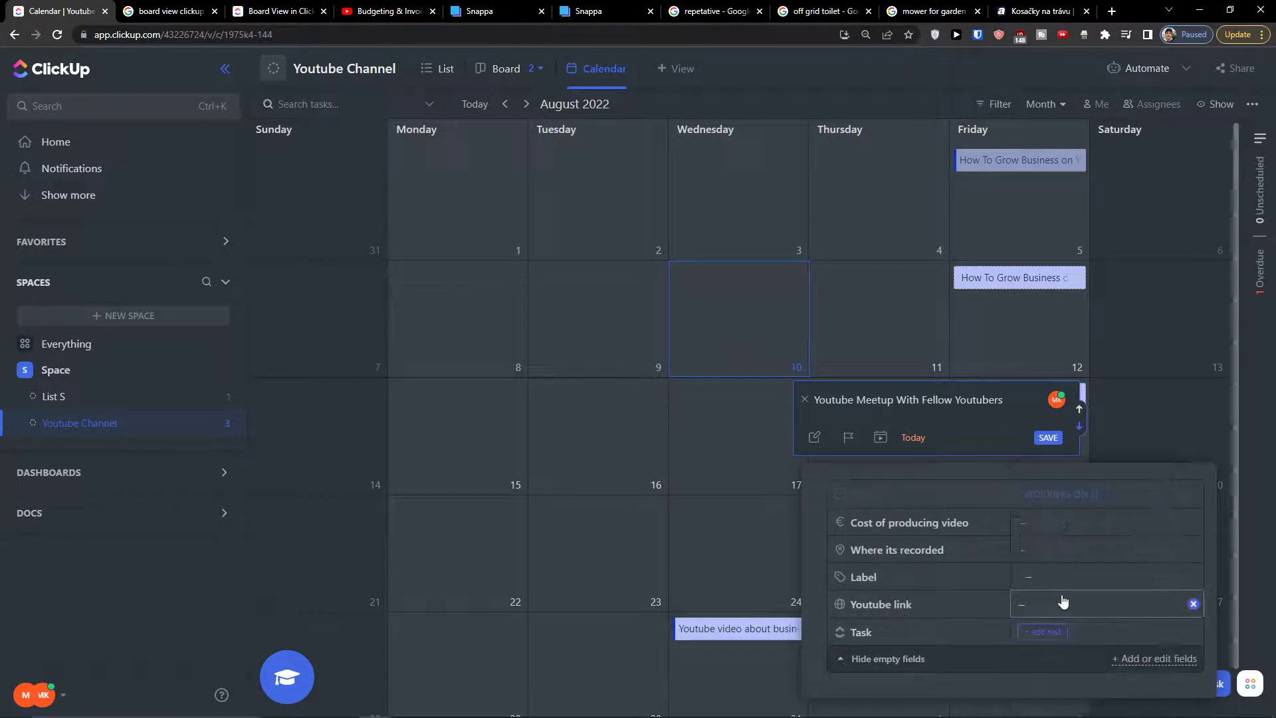
Enter a video production cost of 0, replacing the first-typed 200
{"action": "left_click", "coordinate": [1032, 529]}
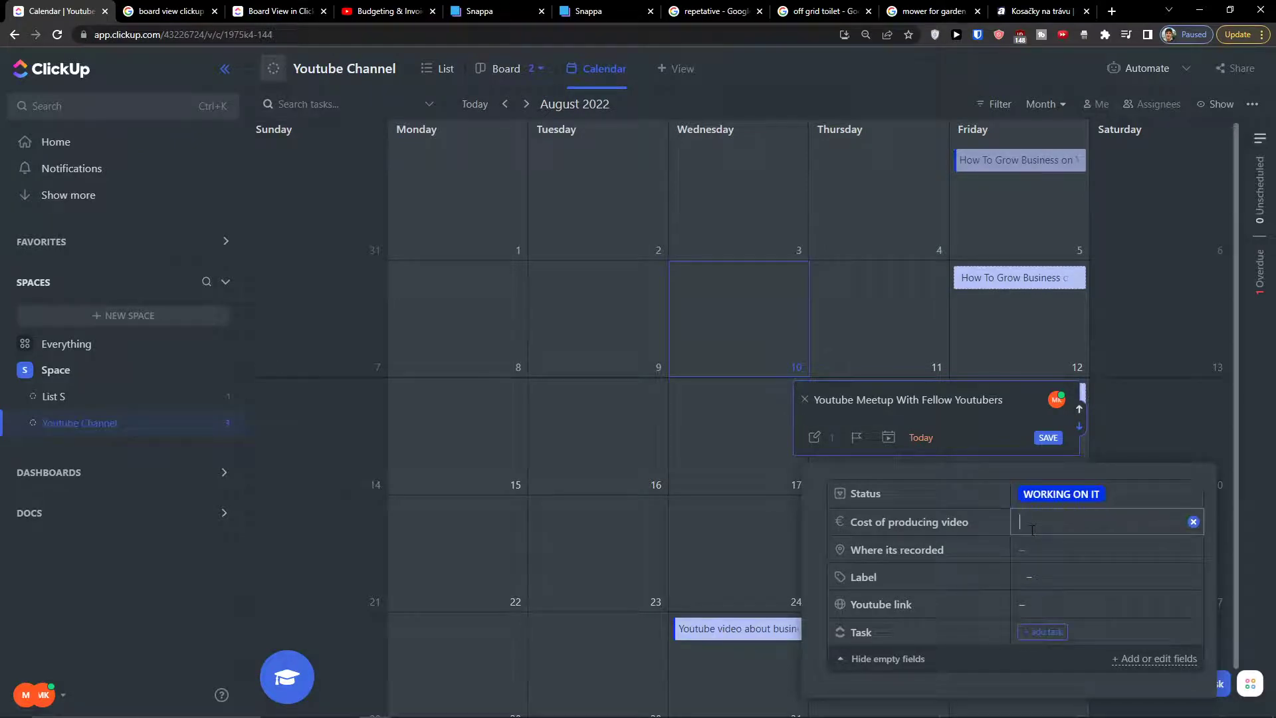
{"action": "type", "text": "200"}
{"action": "left_click", "coordinate": [1038, 549]}
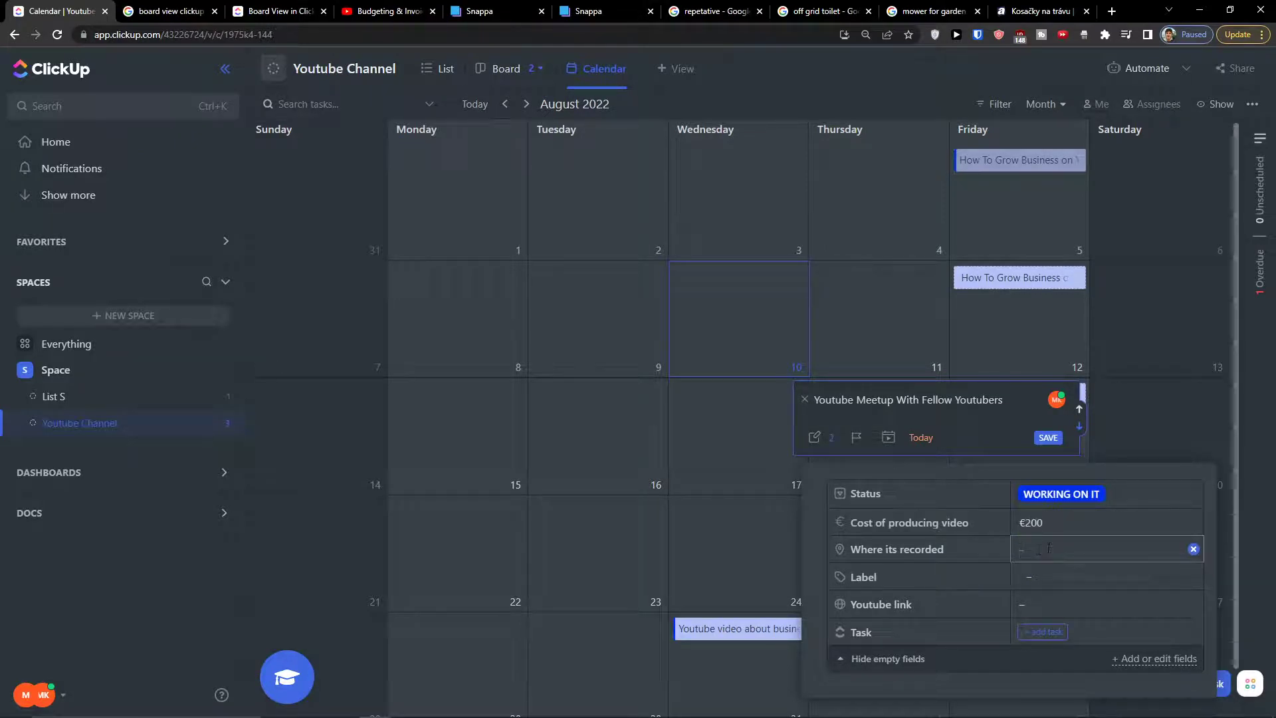
{"action": "double_click", "coordinate": [1041, 526]}
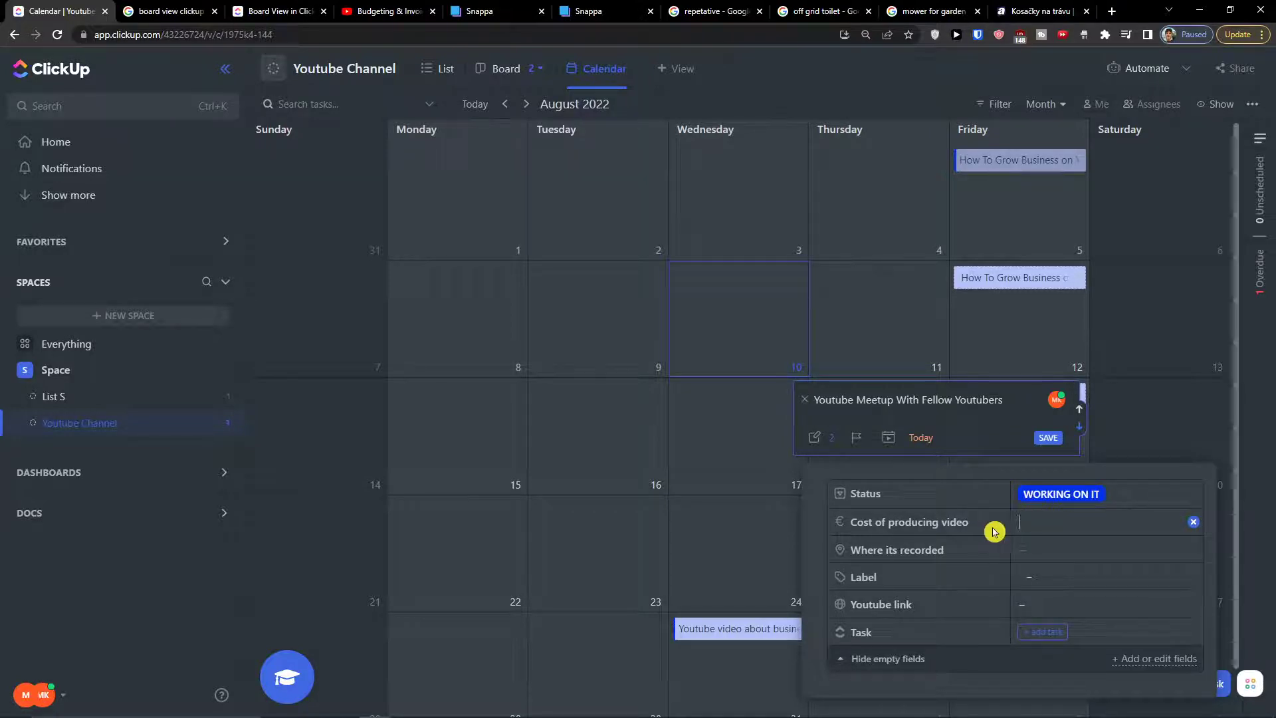
{"action": "type", "text": "0"}
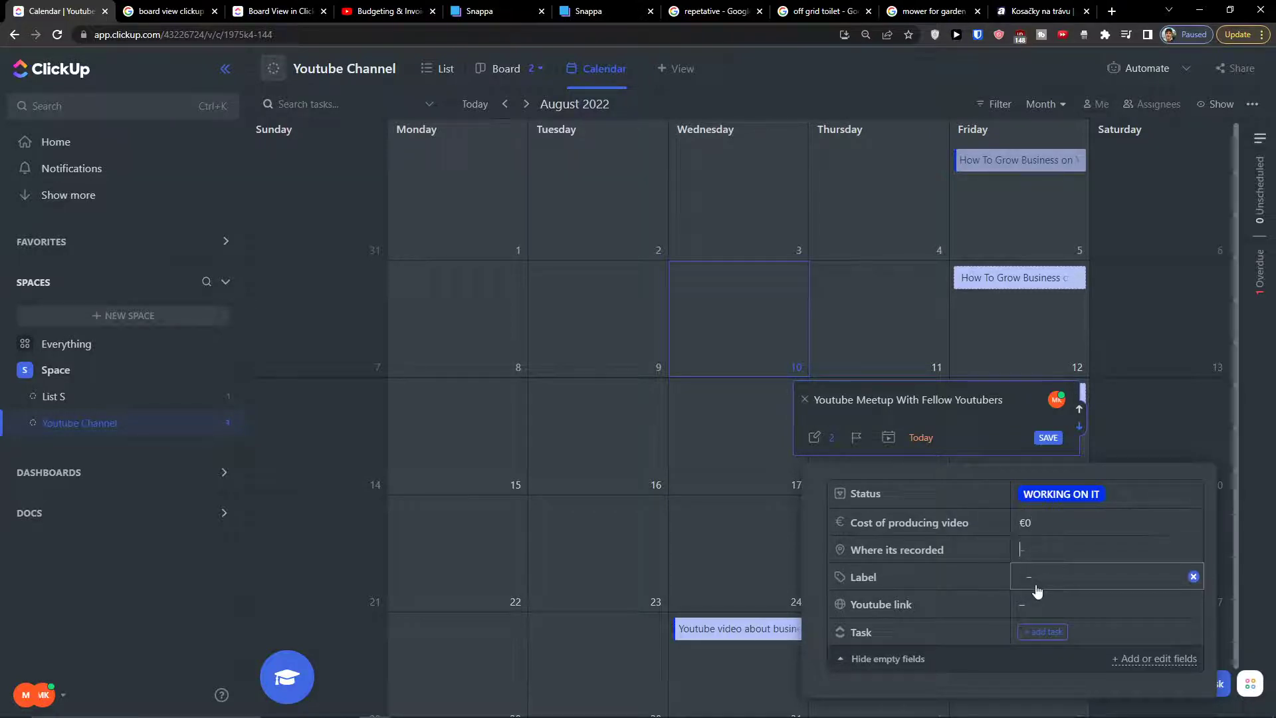
Tag the task with the Youtube label, leaving linked task and recording location empty
{"action": "left_click", "coordinate": [1035, 581]}
{"action": "left_click", "coordinate": [1047, 667]}
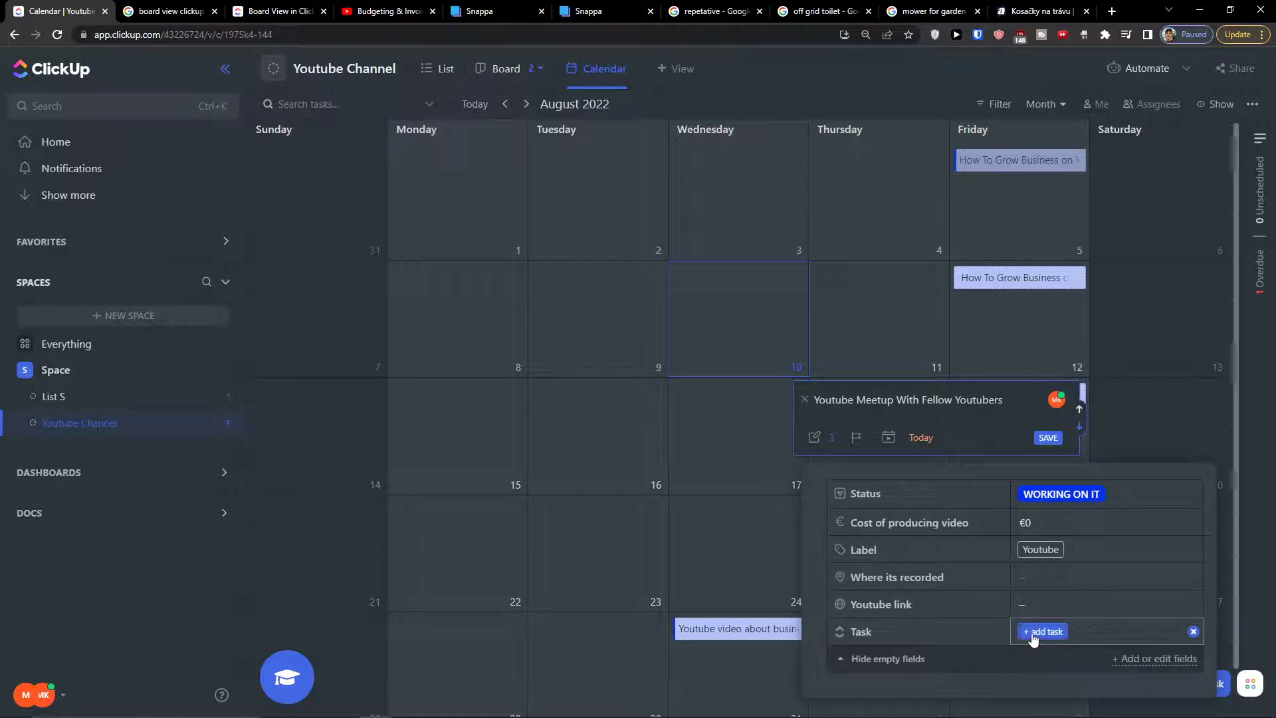
{"action": "left_click", "coordinate": [1043, 635]}
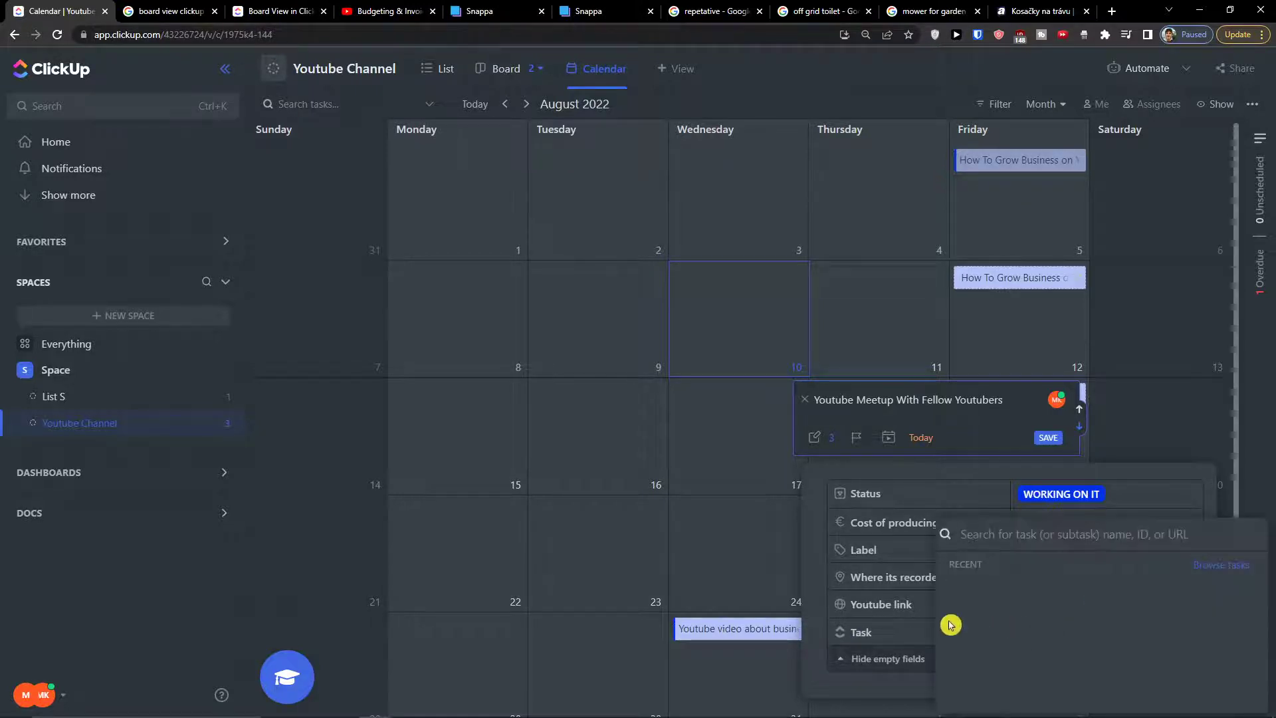
{"action": "left_click", "coordinate": [918, 616]}
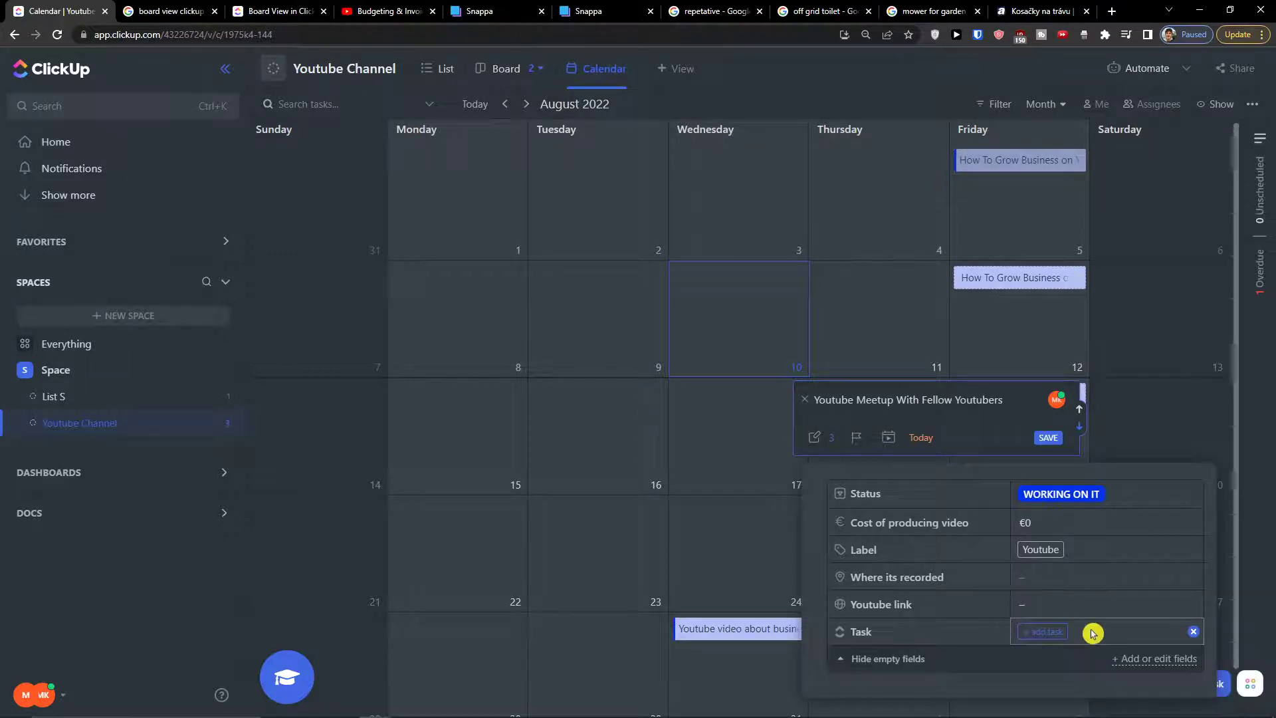
{"action": "left_click", "coordinate": [1111, 576]}
{"action": "key", "text": "Escape"}
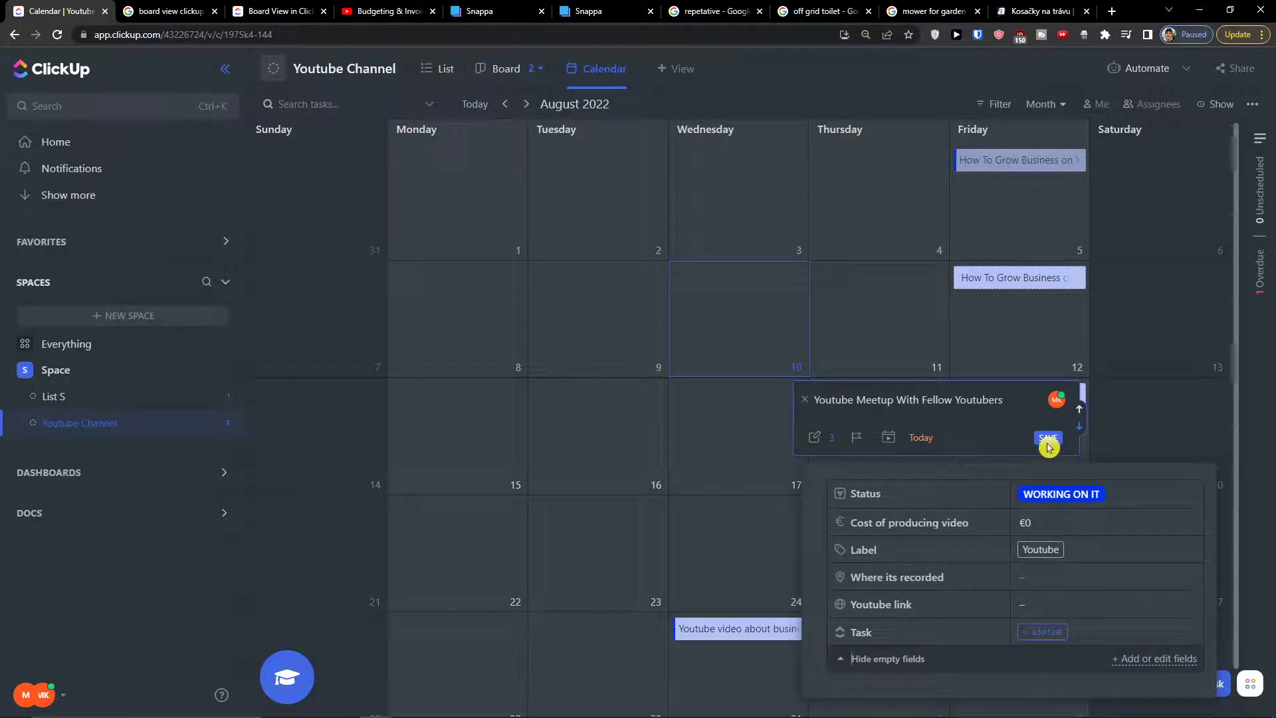
Set the meetup task's priority to Normal
{"action": "left_click", "coordinate": [814, 440]}
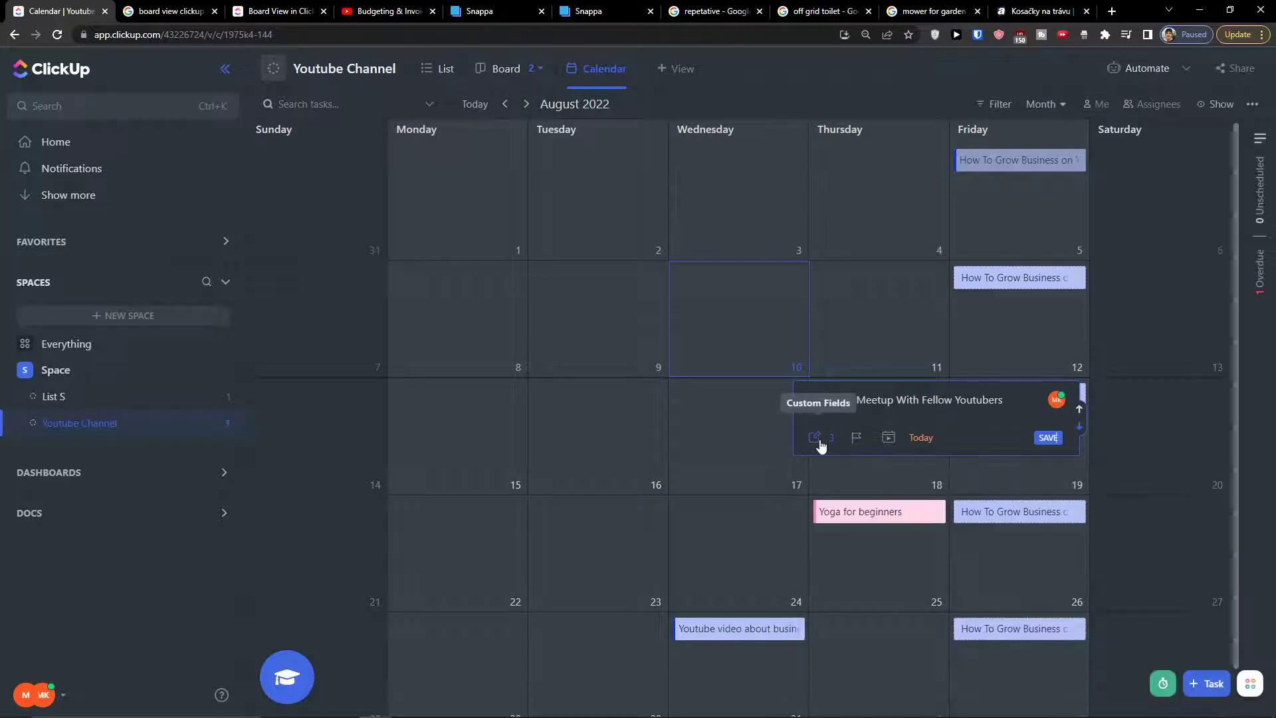
{"action": "left_click", "coordinate": [853, 439]}
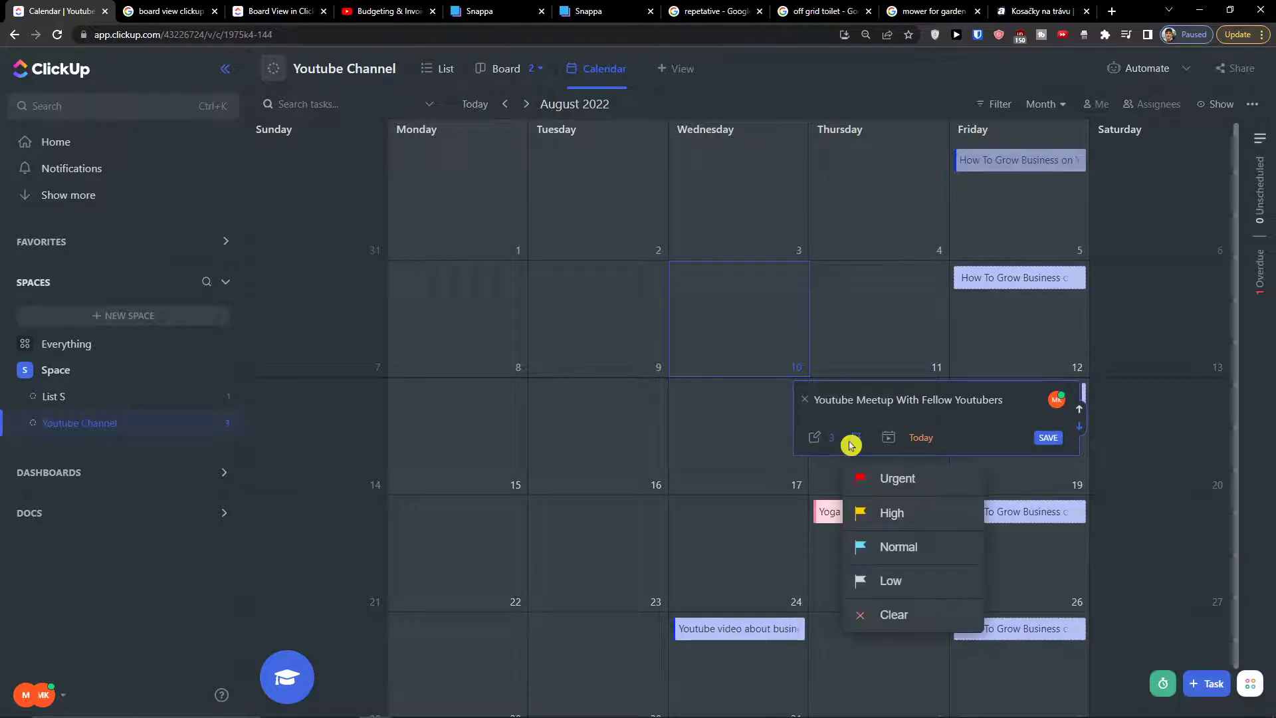
{"action": "left_click", "coordinate": [916, 558]}
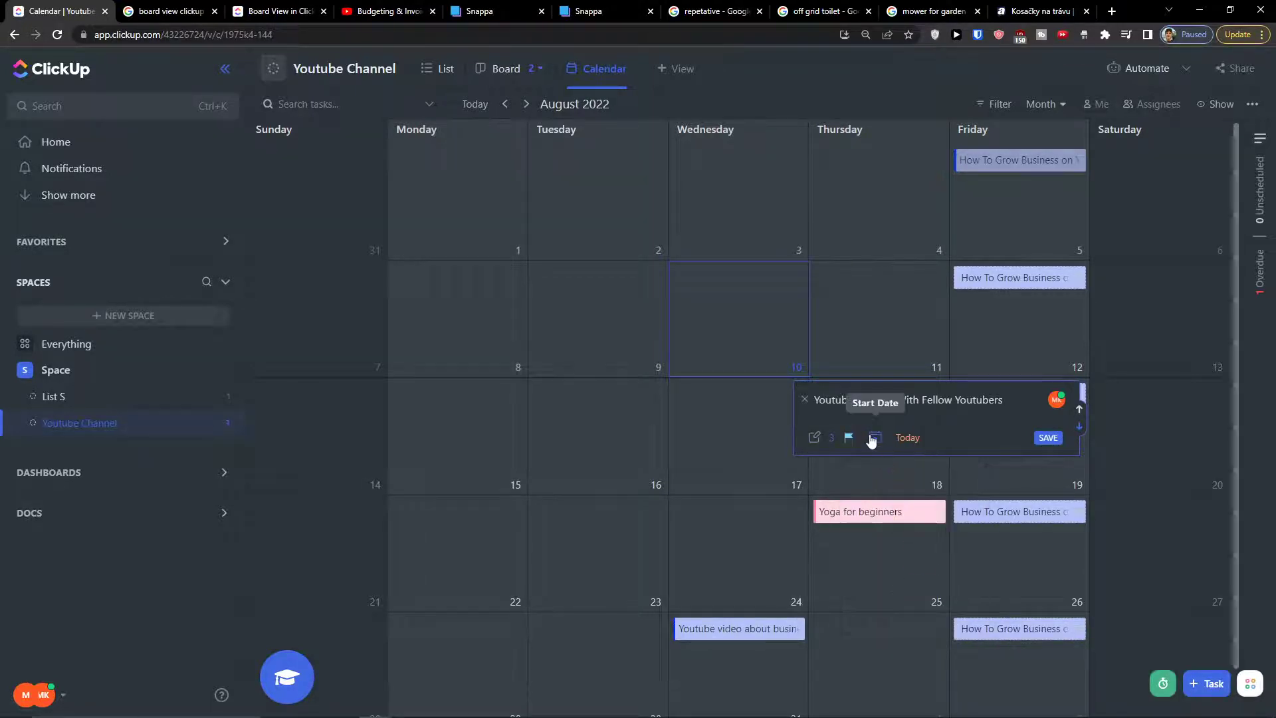
Give the task a start date of today, Aug 10, and a due date of Aug 18
{"action": "left_click", "coordinate": [873, 441]}
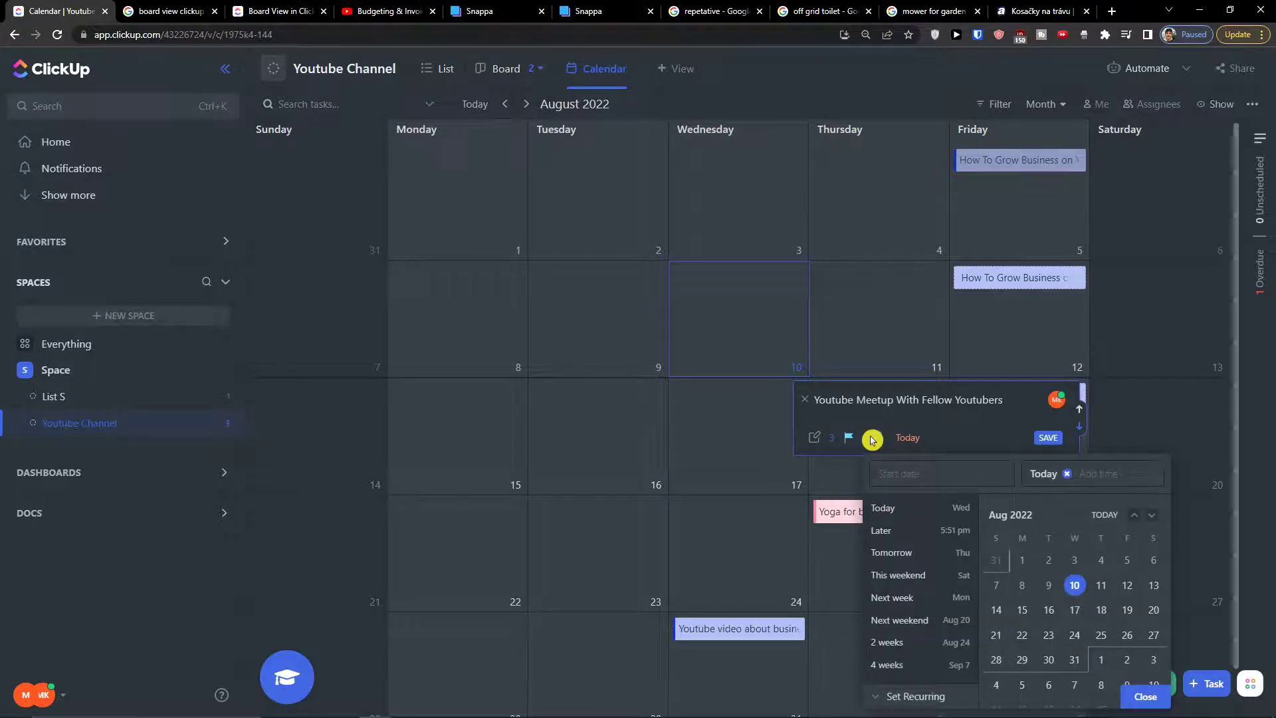
{"action": "left_click", "coordinate": [1074, 586]}
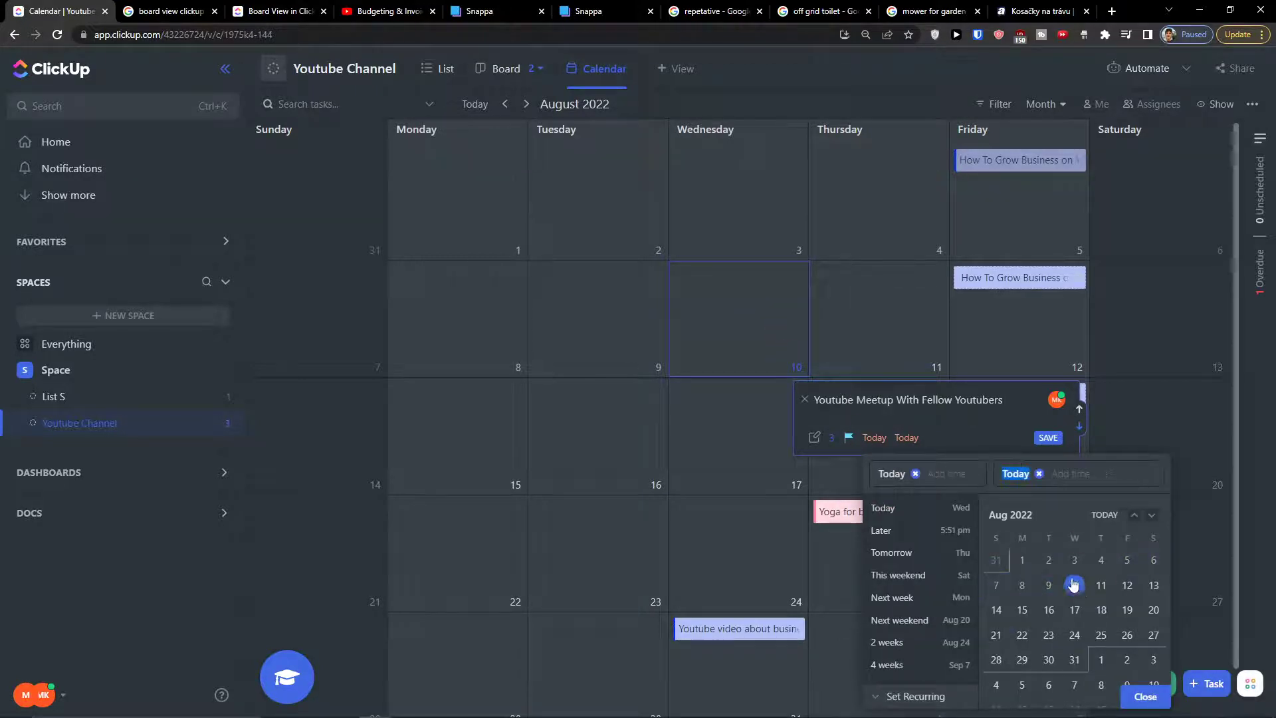
{"action": "left_click", "coordinate": [912, 437]}
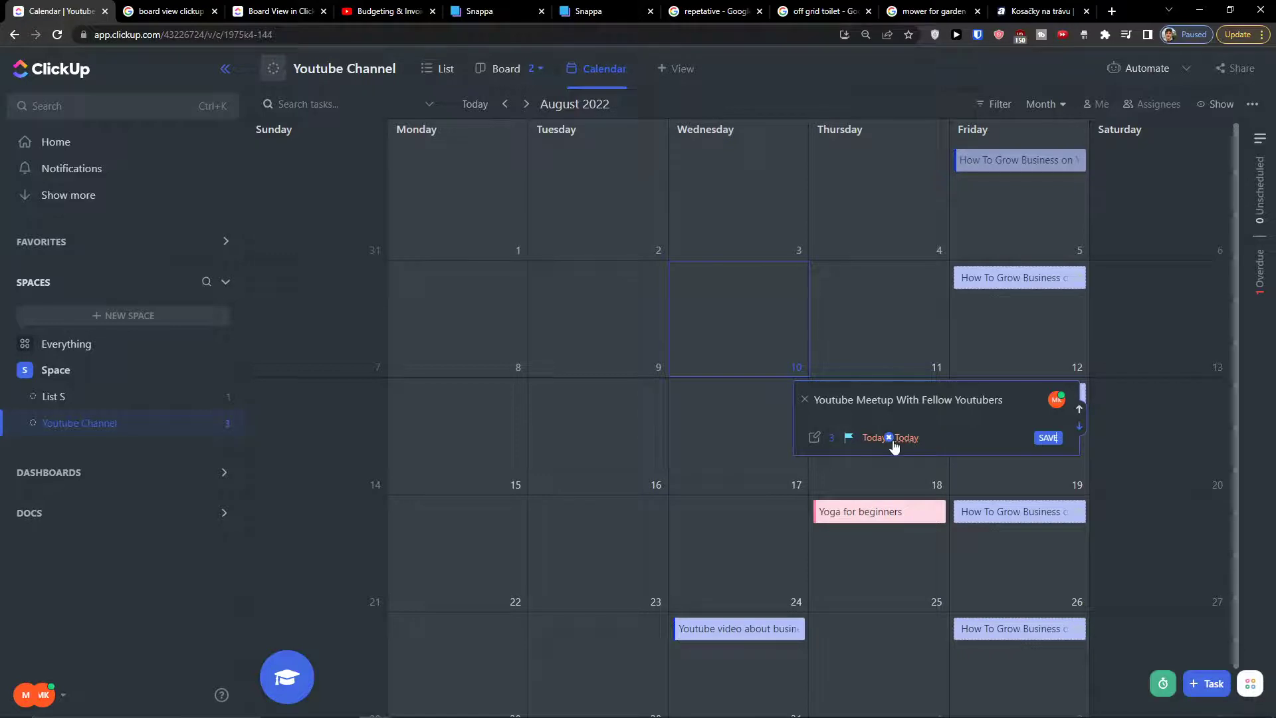
{"action": "left_click", "coordinate": [892, 442]}
{"action": "left_click", "coordinate": [892, 442]}
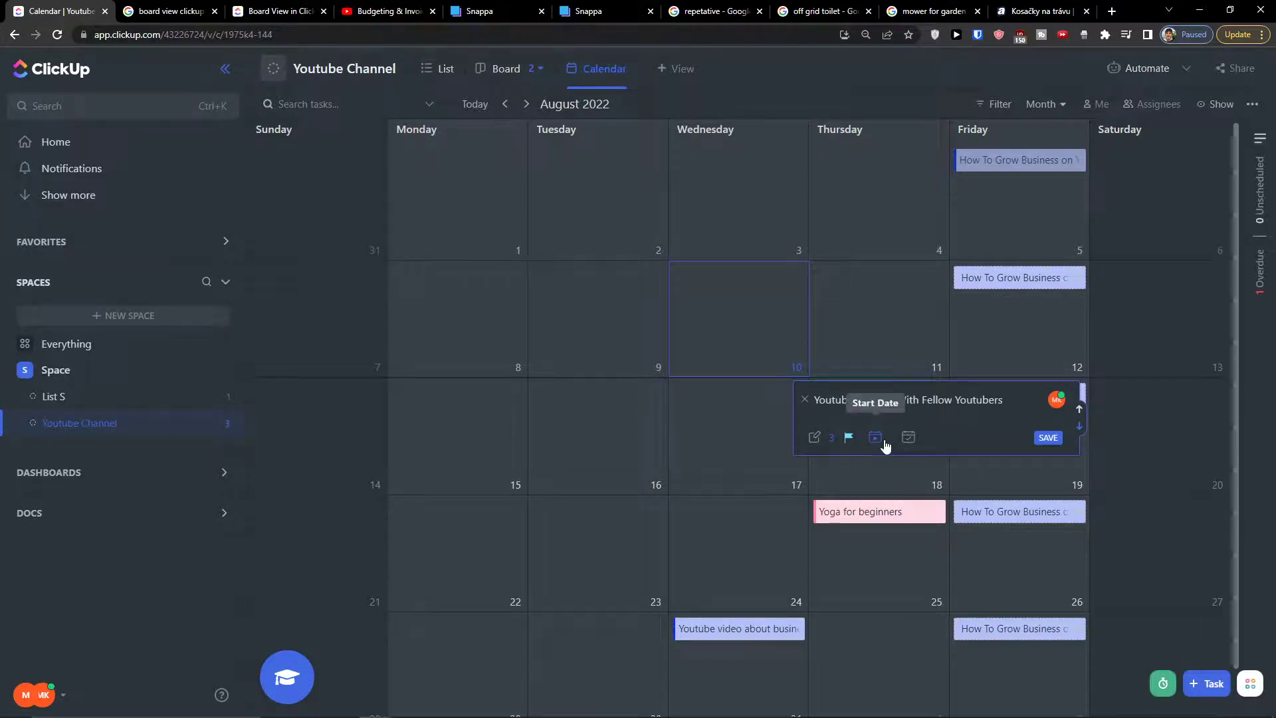
{"action": "left_click", "coordinate": [875, 437]}
{"action": "left_click", "coordinate": [1072, 584]}
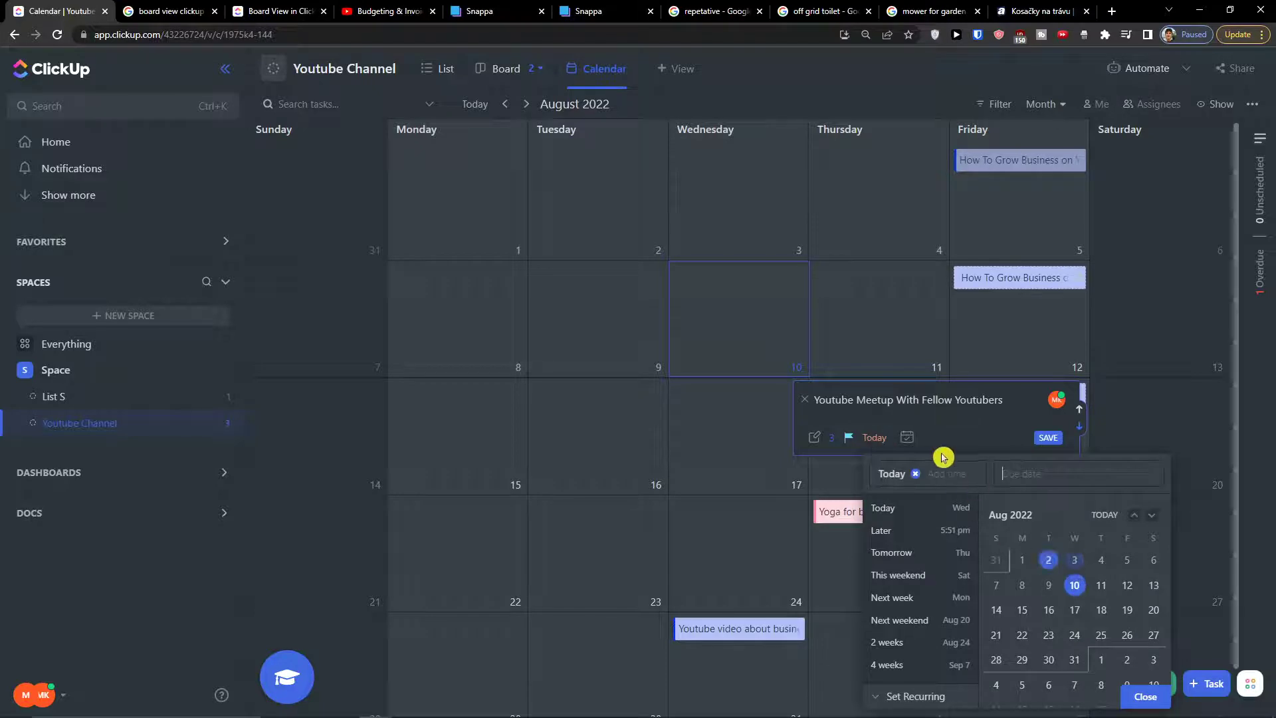
{"action": "left_click", "coordinate": [910, 442]}
{"action": "left_click", "coordinate": [907, 440]}
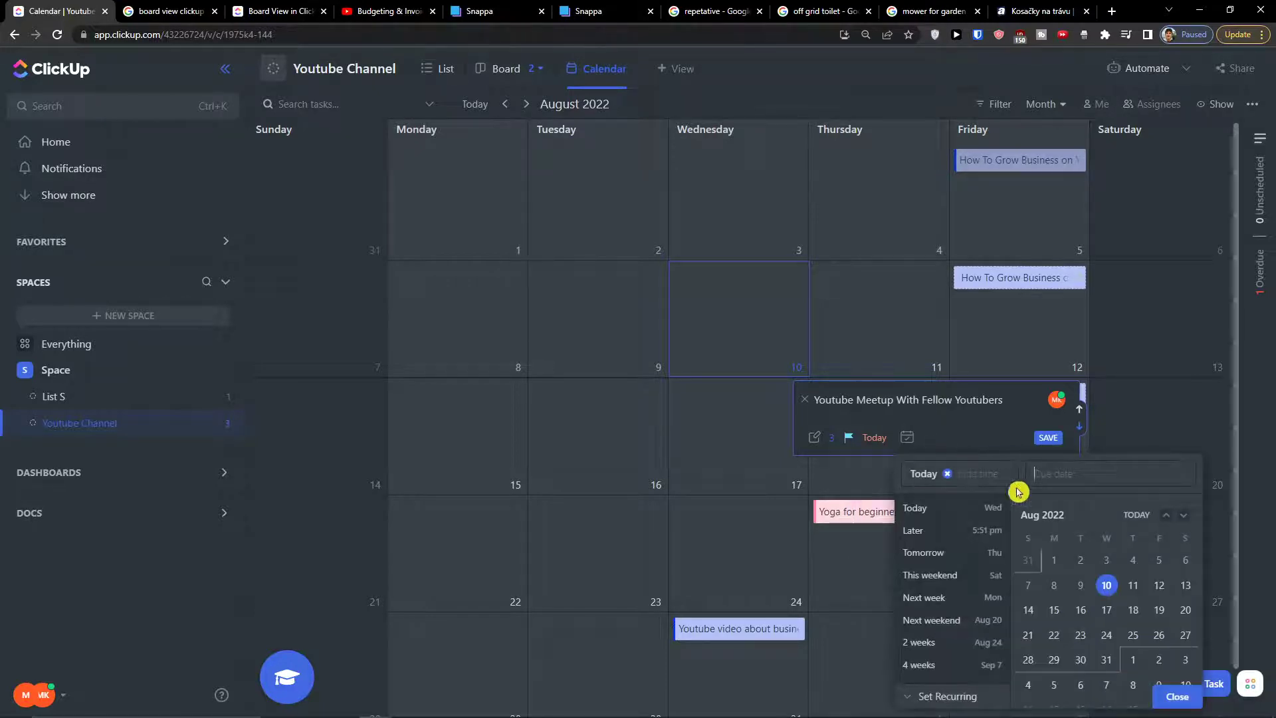
{"action": "left_click", "coordinate": [1133, 610]}
Save the meetup task and stretch its calendar bar from Aug 10 to Aug 24
{"action": "left_click", "coordinate": [1015, 440]}
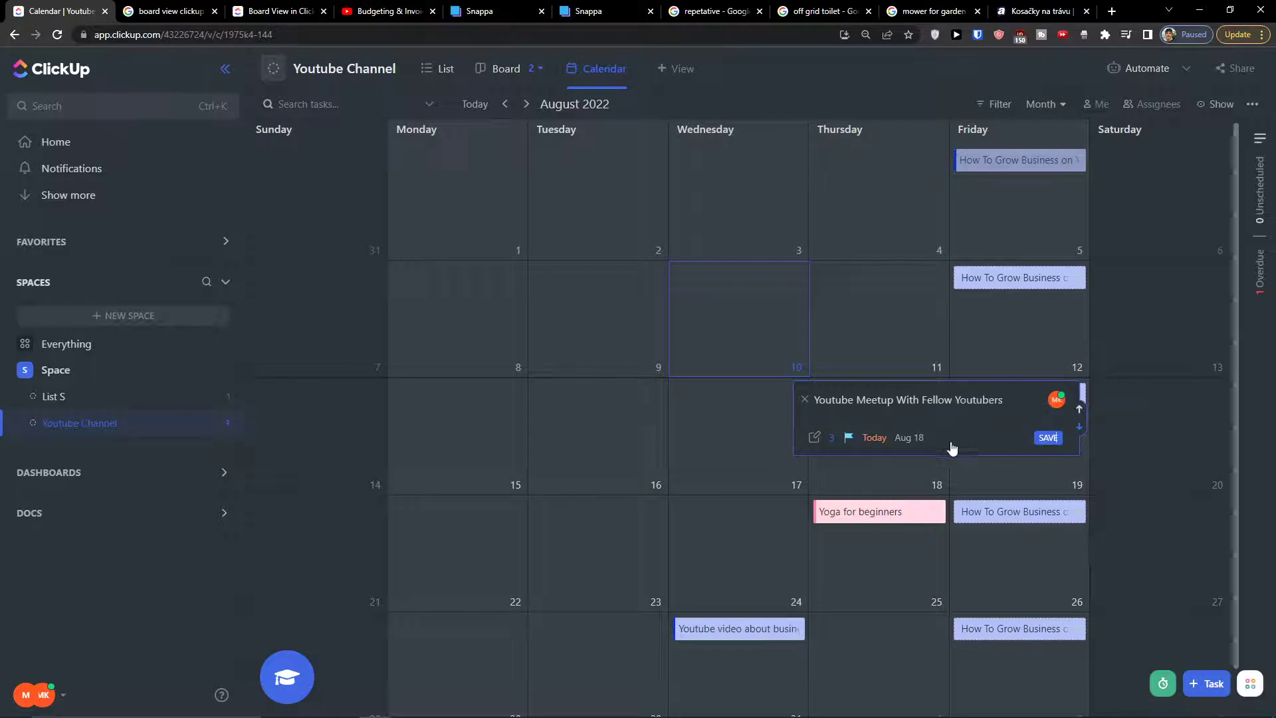
{"action": "left_click", "coordinate": [1047, 438]}
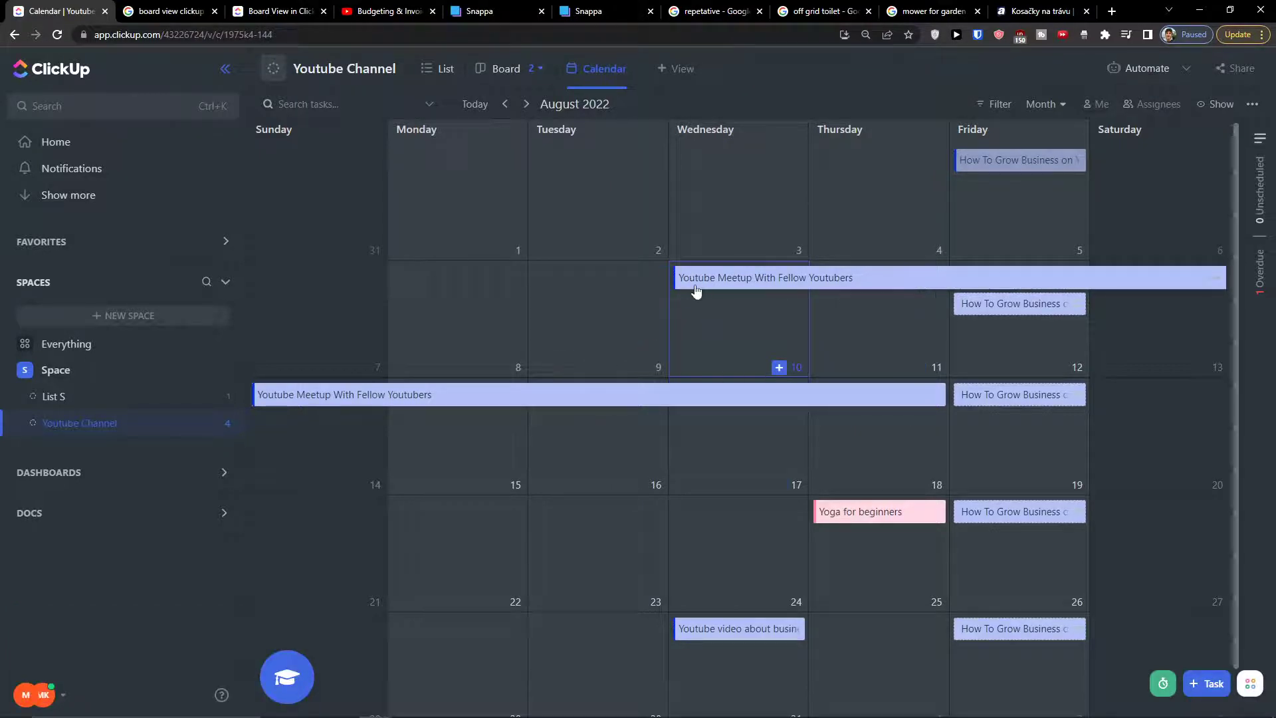
{"action": "mouse_move", "coordinate": [670, 284]}
{"action": "left_mouse_down"}
{"action": "mouse_move", "coordinate": [587, 281]}
{"action": "mouse_move", "coordinate": [672, 284]}
{"action": "left_mouse_up"}
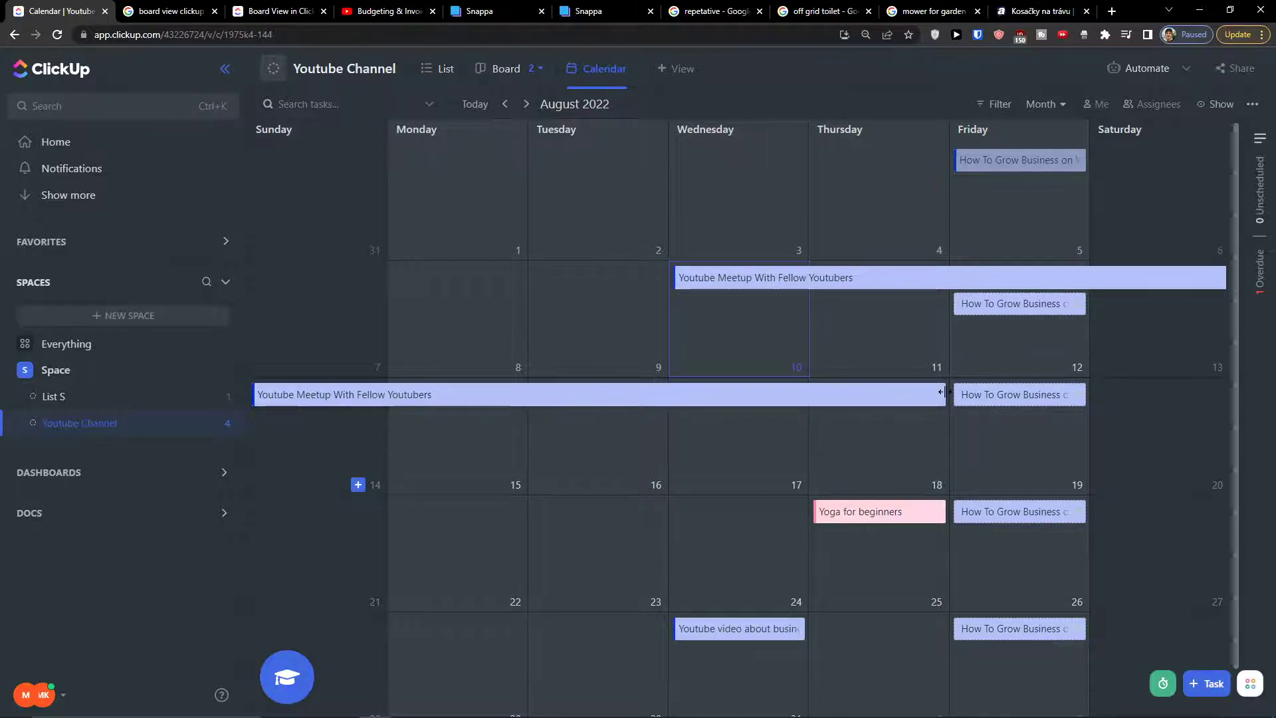
{"action": "left_click_drag", "start_coordinate": [943, 392], "coordinate": [729, 543]}
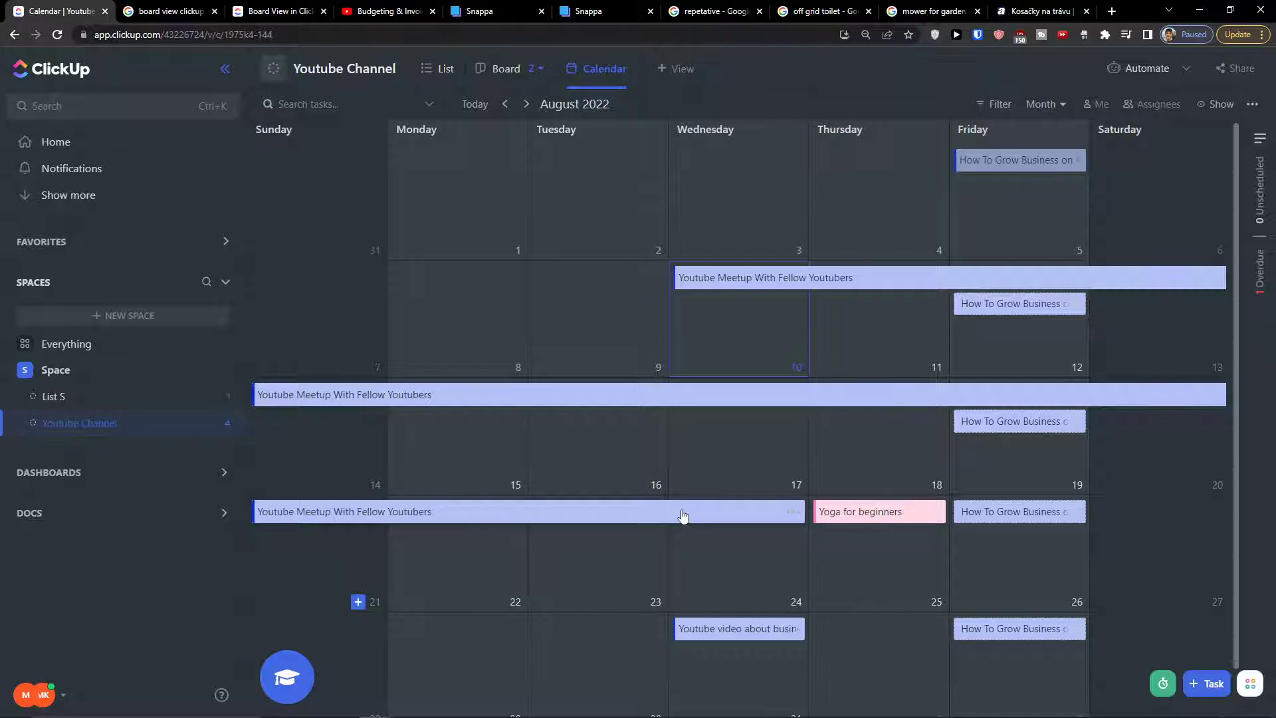
{"action": "left_click", "coordinate": [740, 516]}
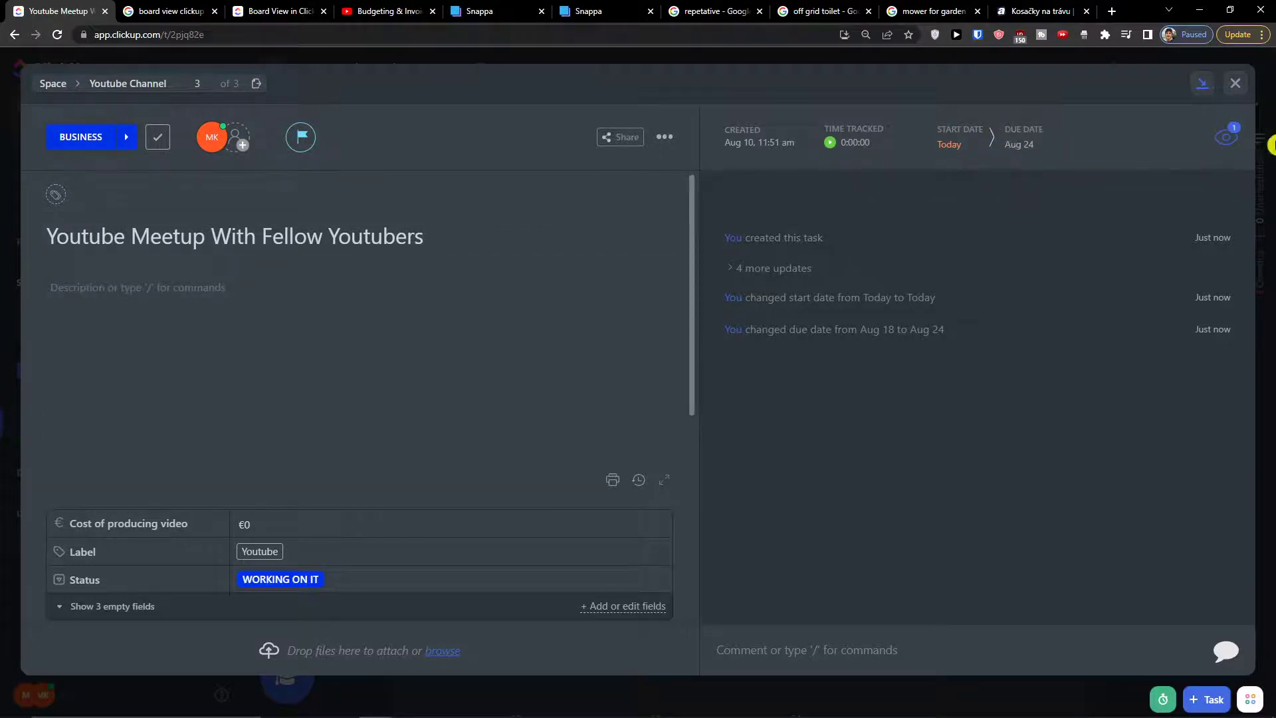
Reopen the meetup task's details and briefly edit its production cost field
{"action": "left_click", "coordinate": [1235, 83]}
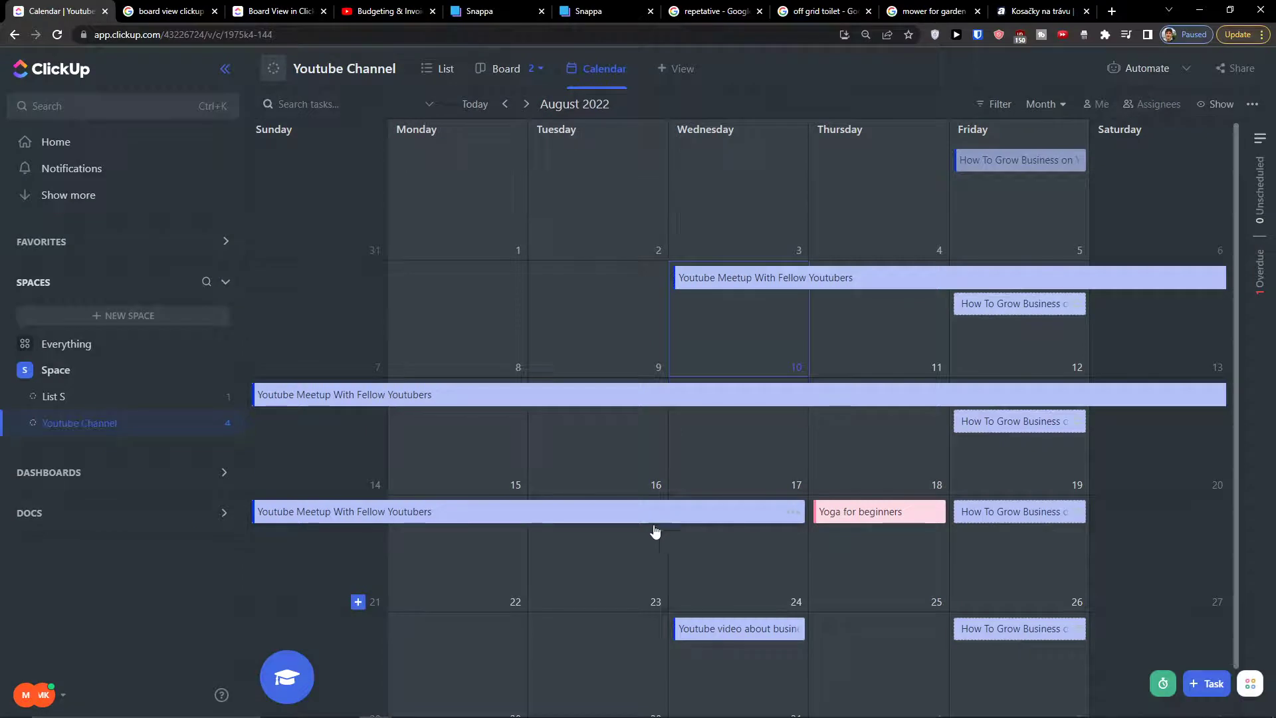
{"action": "left_click", "coordinate": [591, 537]}
{"action": "left_click", "coordinate": [592, 509]}
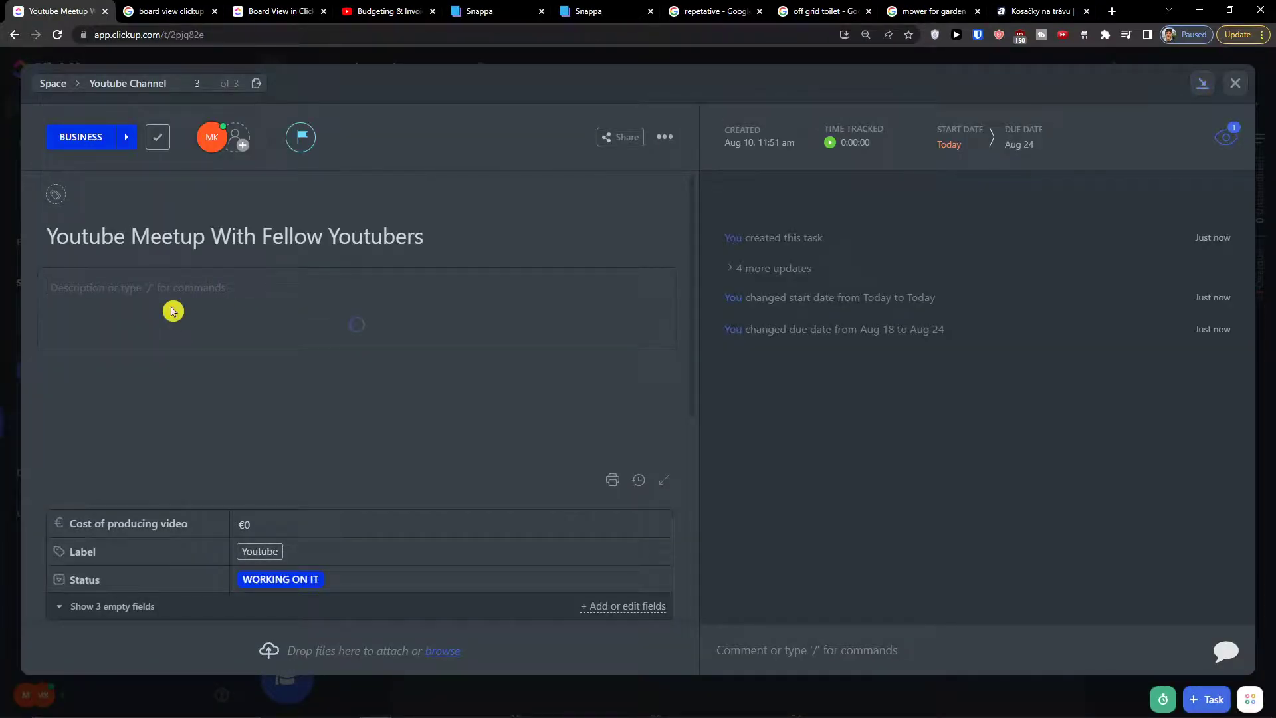
{"action": "left_click", "coordinate": [245, 527]}
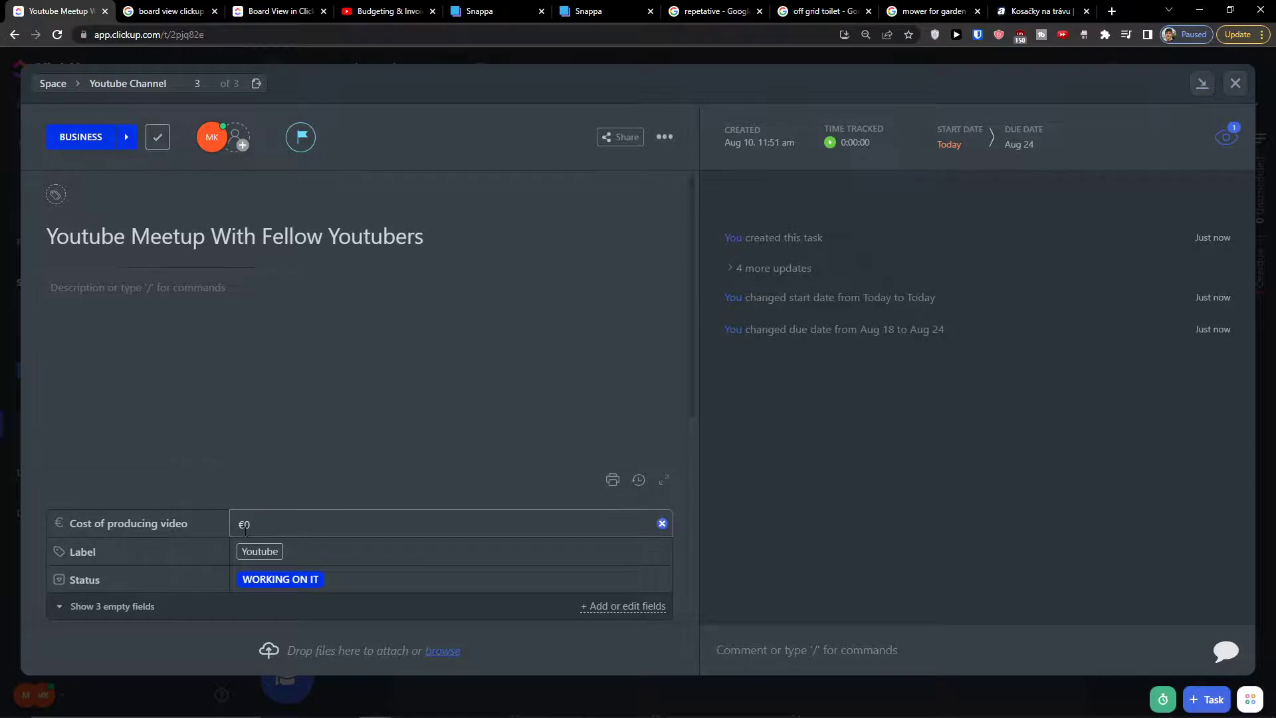
{"action": "scroll", "coordinate": [297, 522], "scroll_direction": "down", "scroll_amount": 2}
{"action": "left_click", "coordinate": [299, 521]}
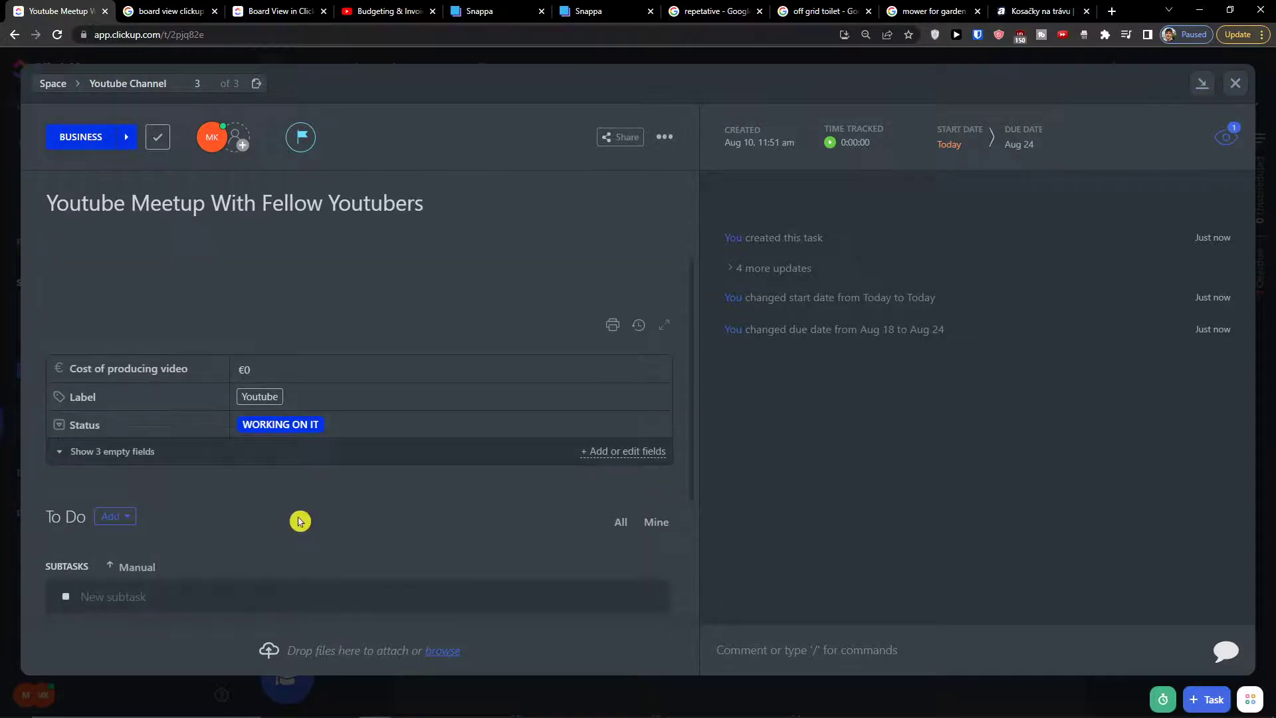
{"action": "scroll", "coordinate": [321, 592], "scroll_direction": "up", "scroll_amount": 2}
{"action": "scroll", "coordinate": [316, 581], "scroll_direction": "down", "scroll_amount": 2}
Hide the task's empty custom fields and bring the Subtasks section into view
{"action": "left_click", "coordinate": [57, 453]}
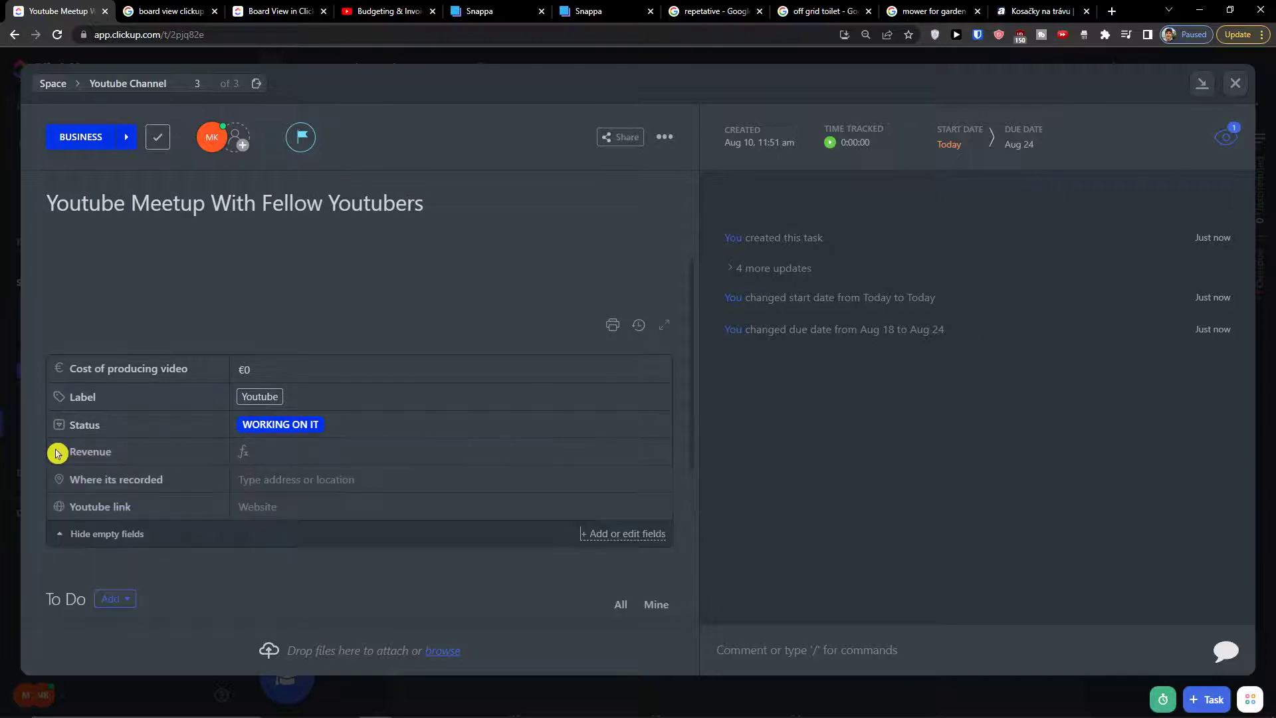
{"action": "left_click", "coordinate": [64, 532]}
{"action": "left_click", "coordinate": [370, 462]}
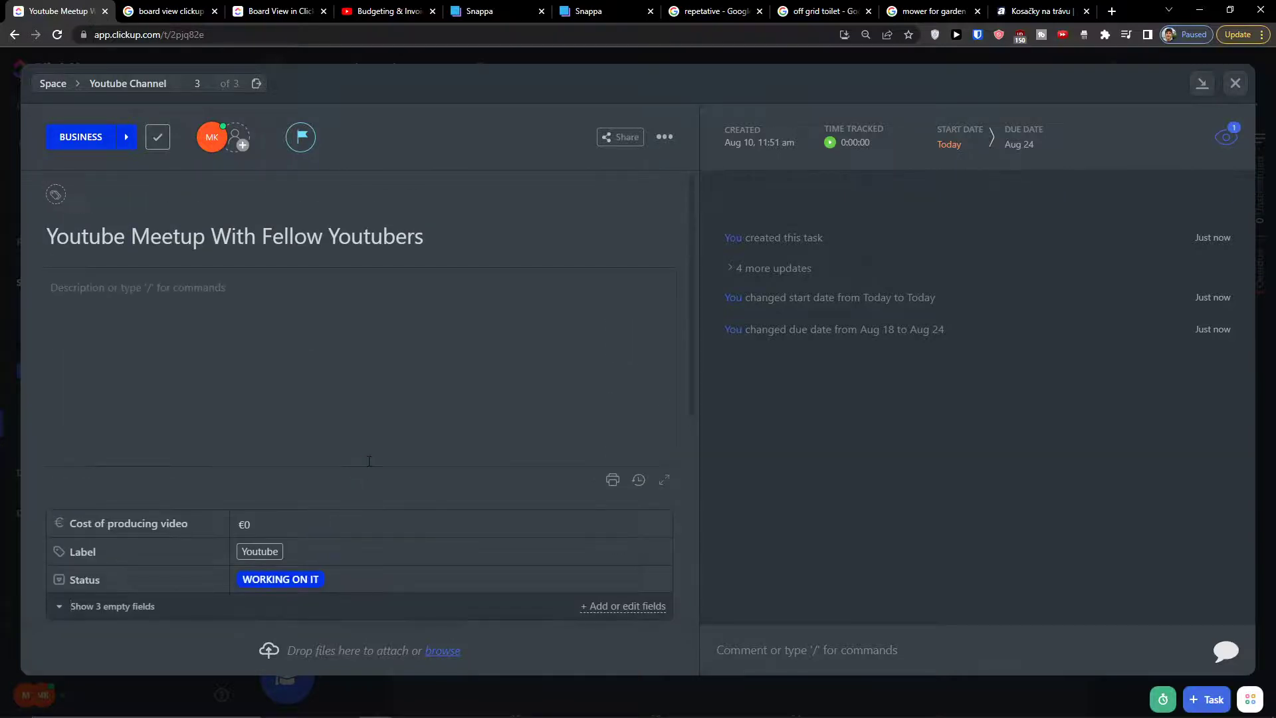
{"action": "scroll", "coordinate": [368, 460], "scroll_direction": "down", "scroll_amount": 4}
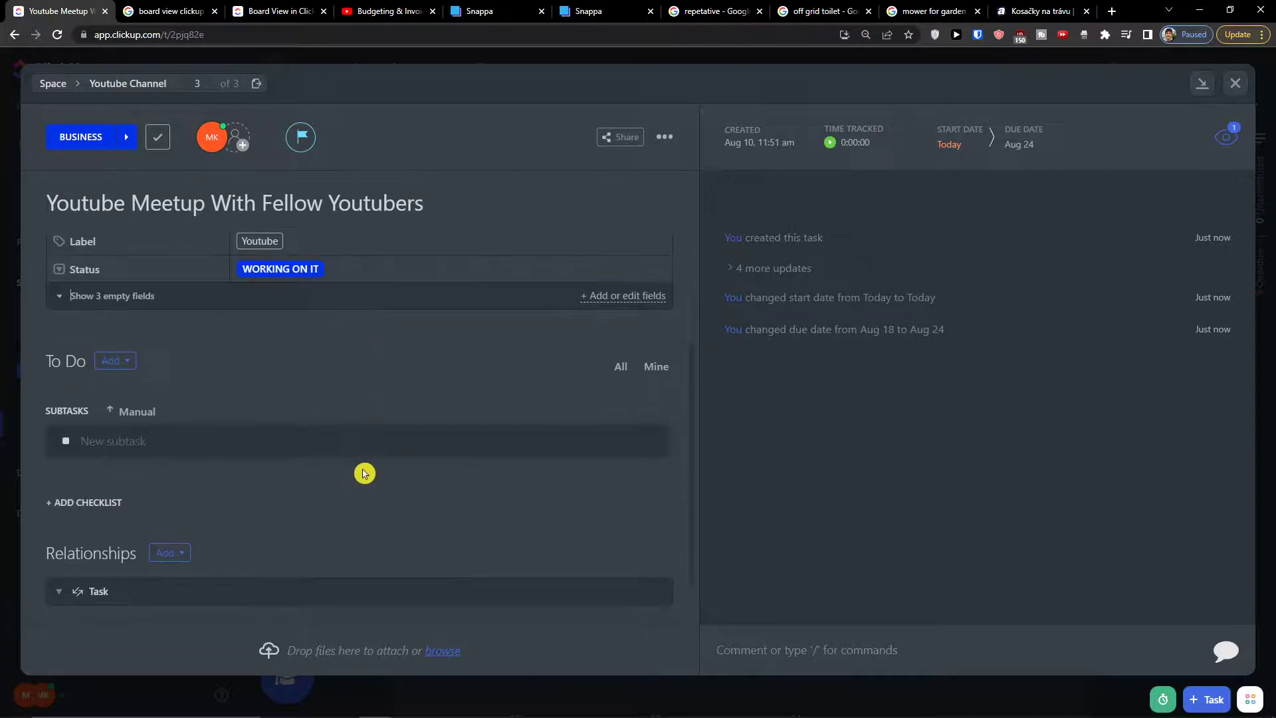
{"action": "scroll", "coordinate": [337, 487], "scroll_direction": "up", "scroll_amount": 4}
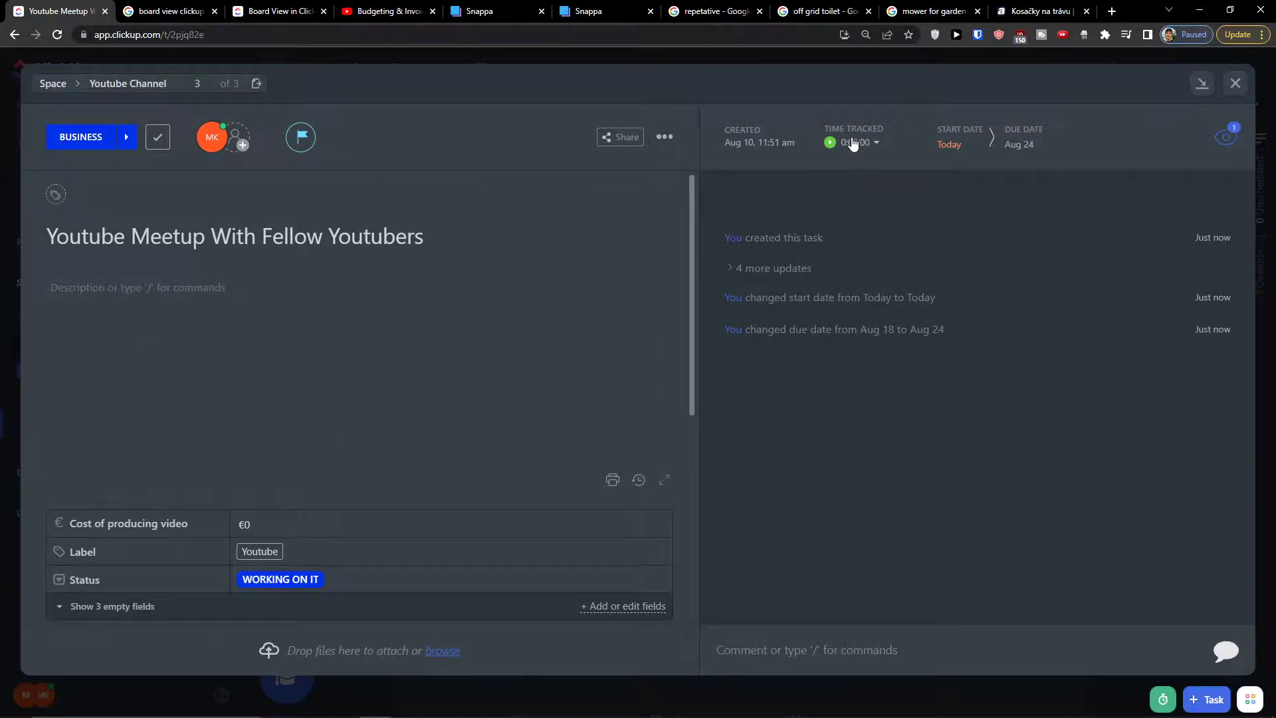
{"action": "scroll", "coordinate": [196, 366], "scroll_direction": "down", "scroll_amount": 5}
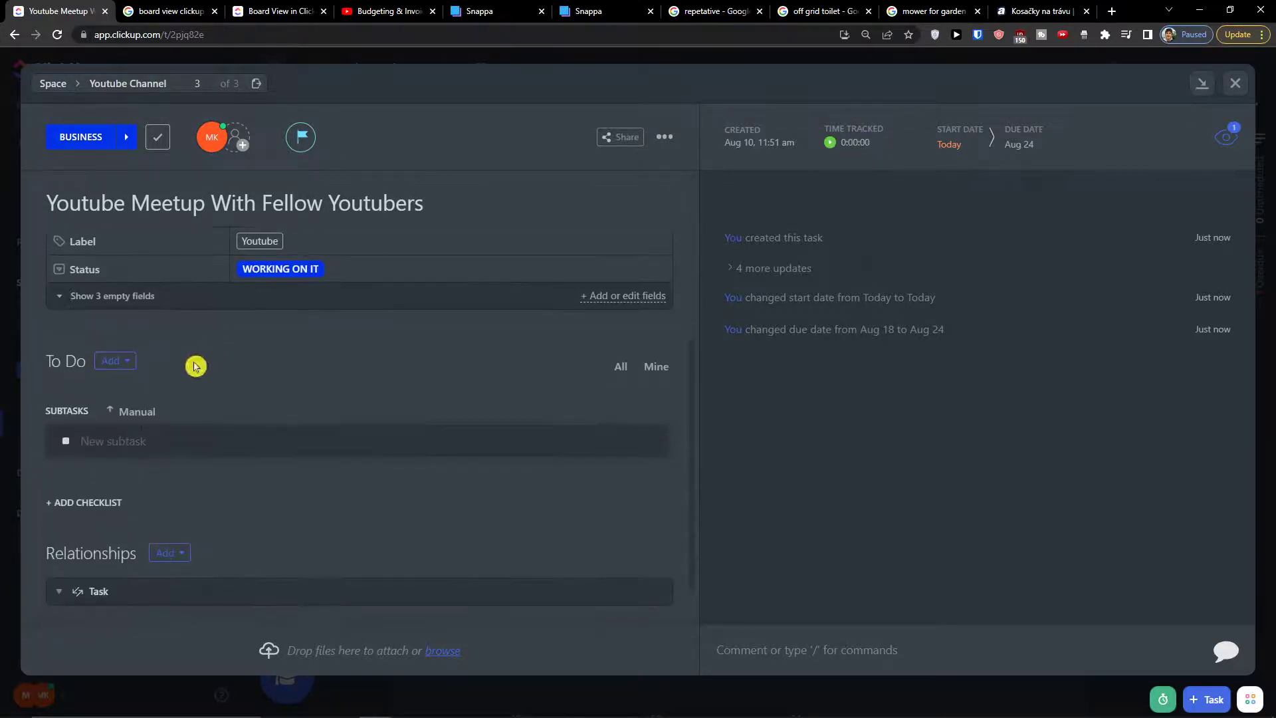
Add a subtask named 'Drive there with car' to the meetup task
{"action": "left_click", "coordinate": [68, 447]}
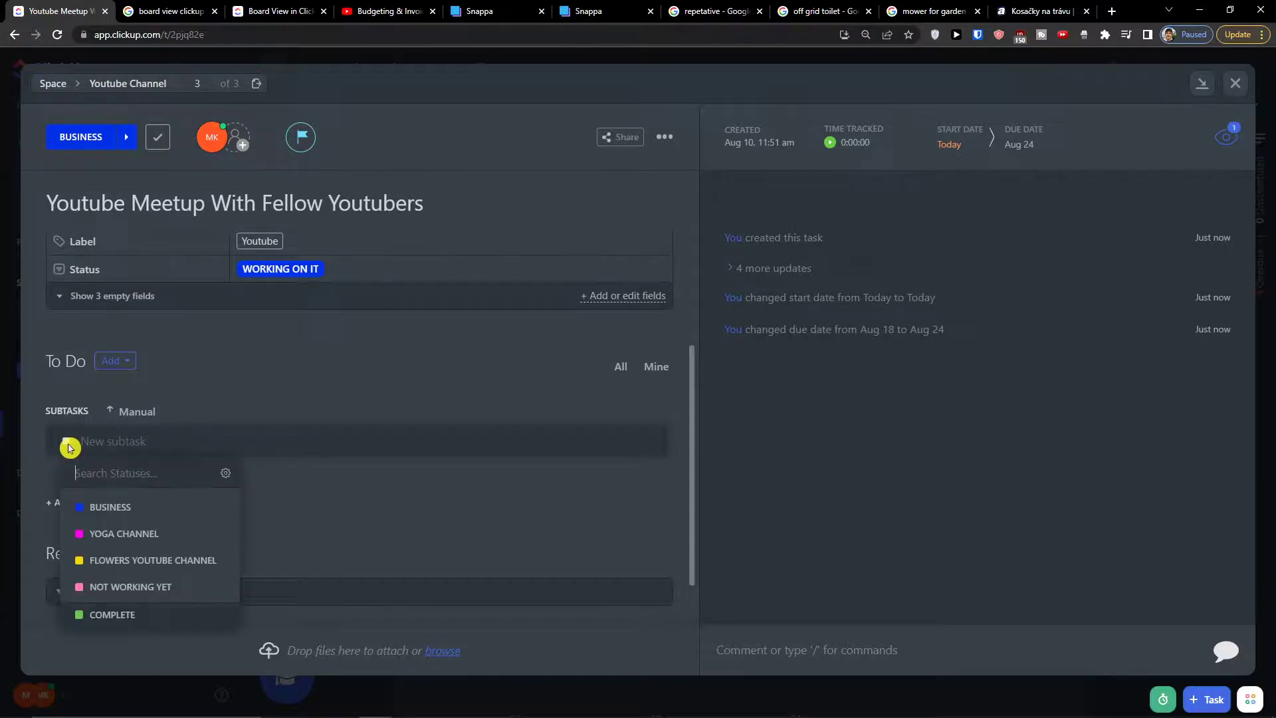
{"action": "left_click", "coordinate": [270, 440]}
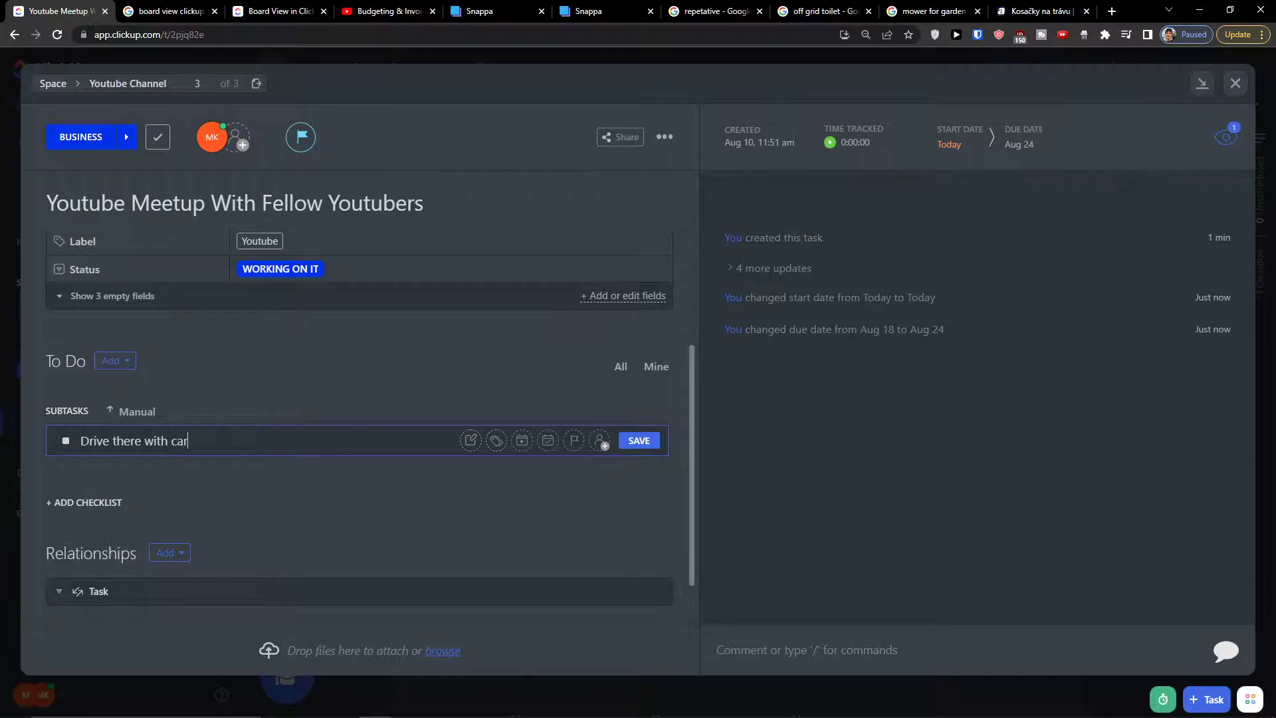
{"action": "key", "text": "Return"}
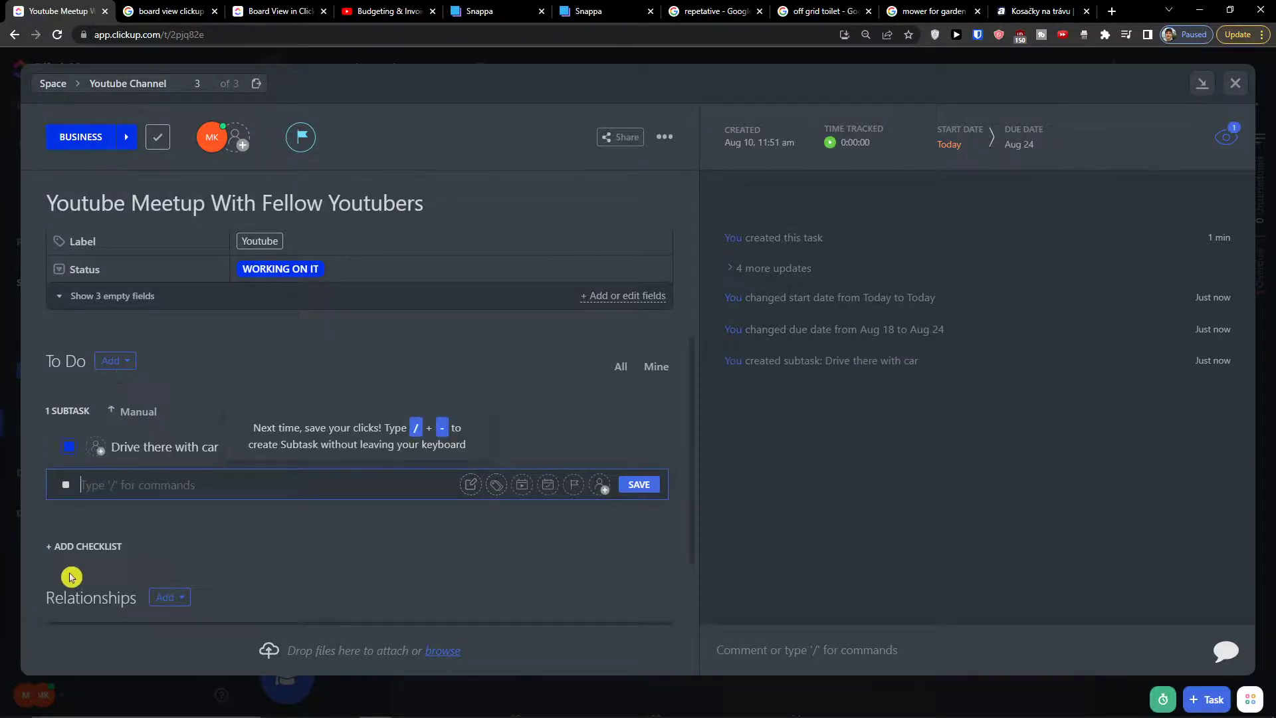
Add a checklist to the meetup task
{"action": "left_click", "coordinate": [100, 547]}
{"action": "scroll", "coordinate": [153, 522], "scroll_direction": "down", "scroll_amount": 2}
{"action": "left_click", "coordinate": [172, 510]}
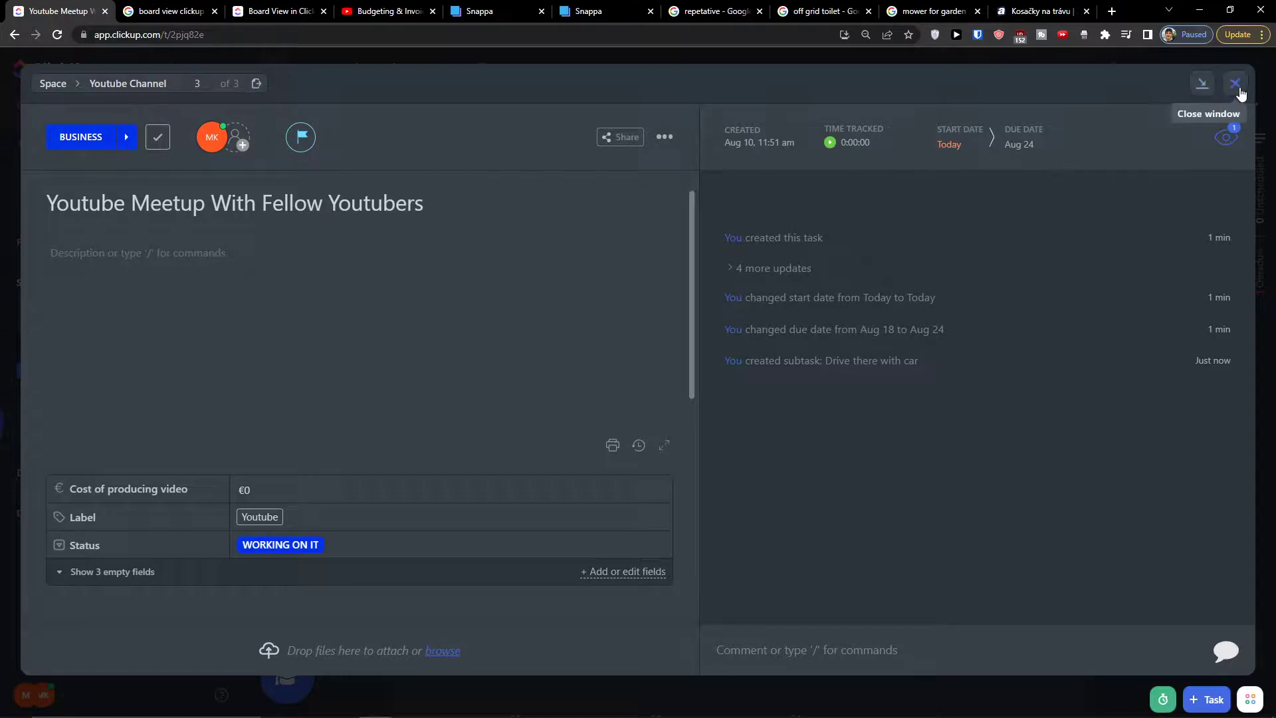
In List view, move the meetup task into the YOGA CHANNEL group and check the calendar
{"action": "left_click", "coordinate": [1235, 85]}
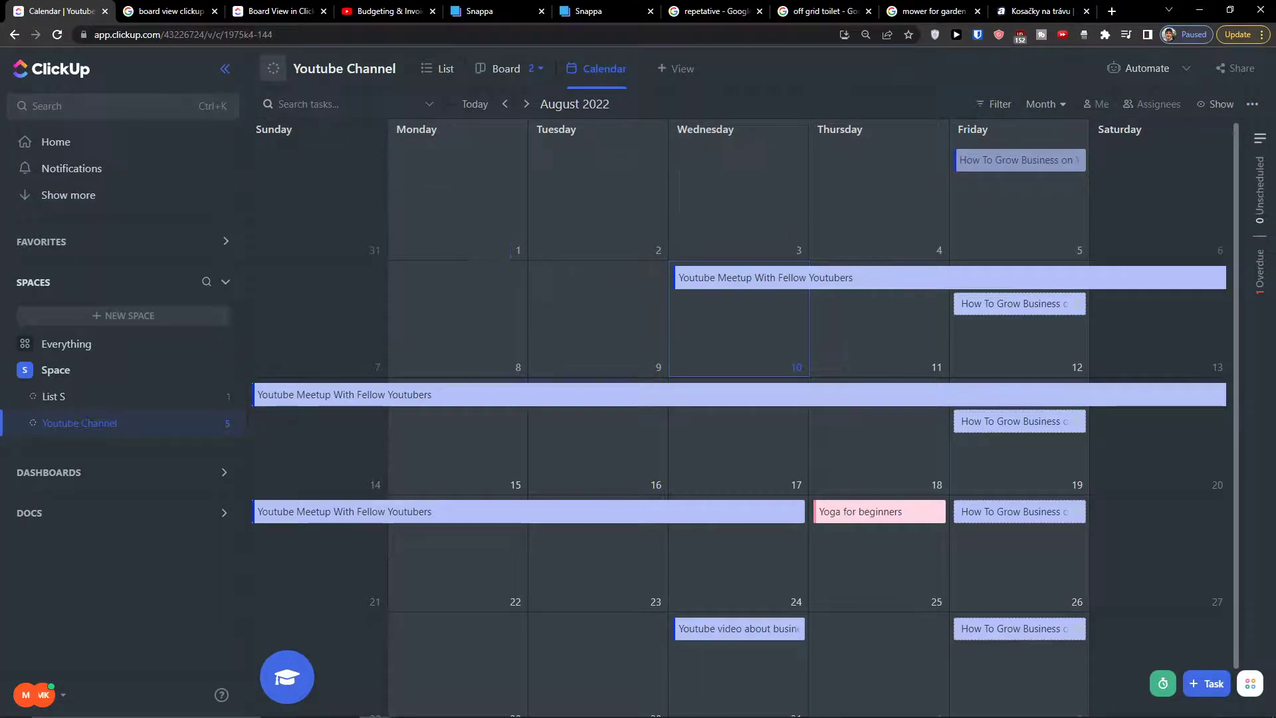
{"action": "left_click", "coordinate": [447, 78]}
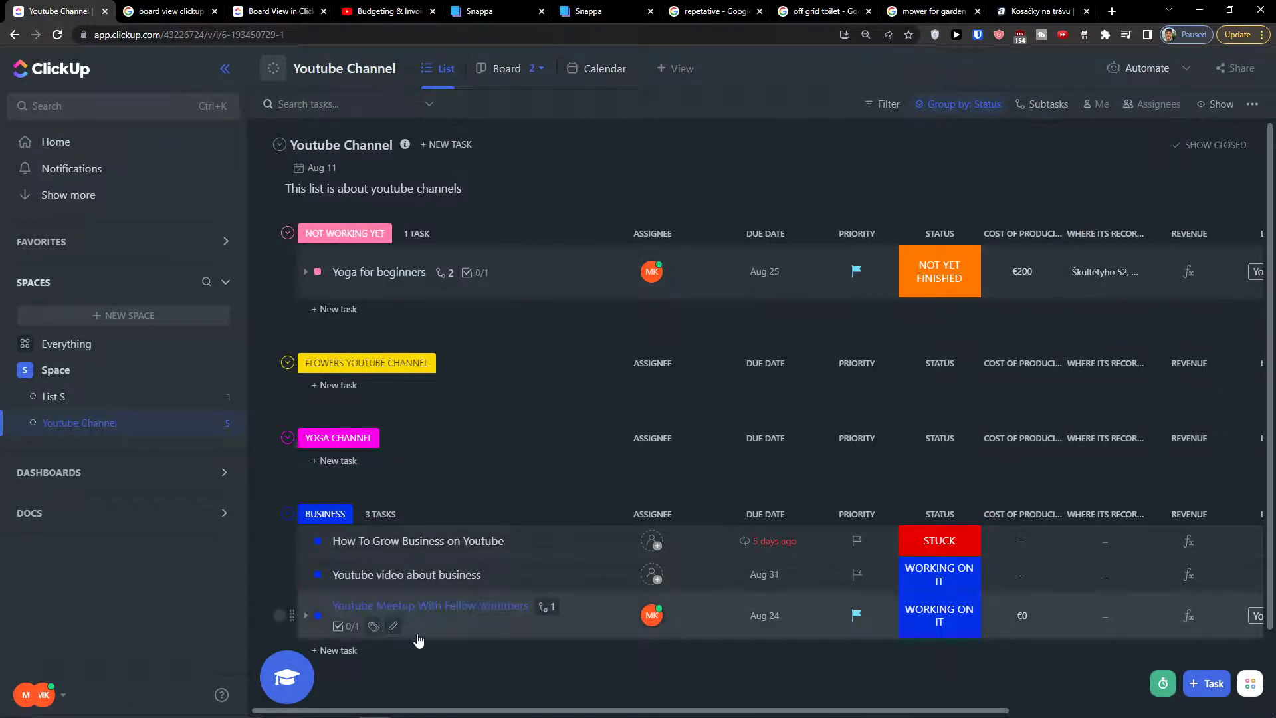
{"action": "left_click_drag", "start_coordinate": [467, 638], "coordinate": [470, 511]}
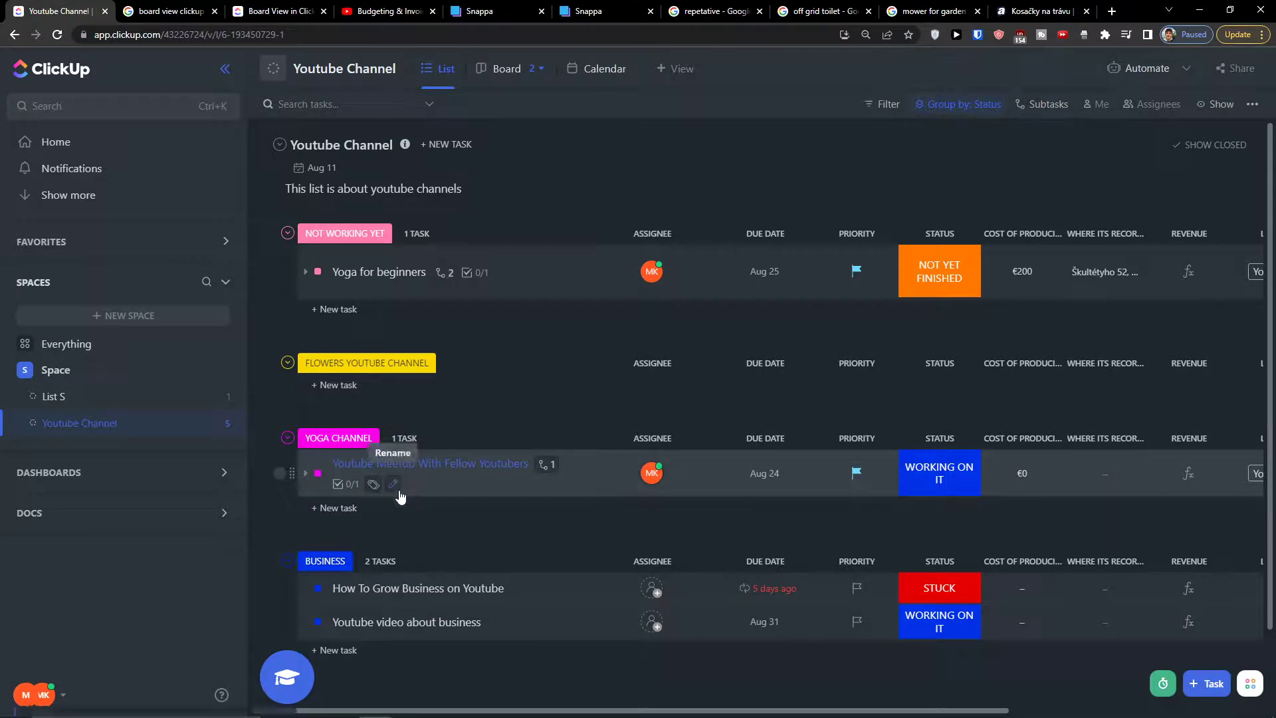
{"action": "left_click", "coordinate": [581, 79]}
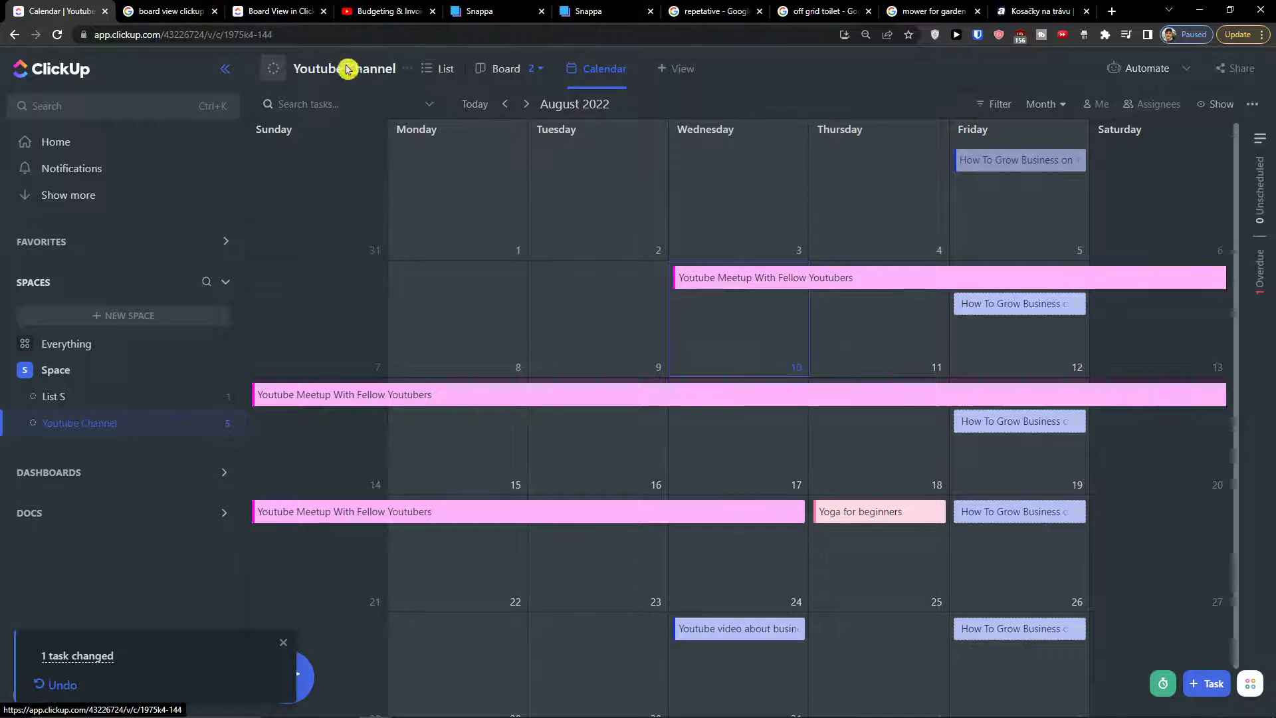
Drag the meetup task into FLOWERS YOUTUBE CHANNEL and confirm its yellow calendar bars
{"action": "left_click", "coordinate": [440, 68]}
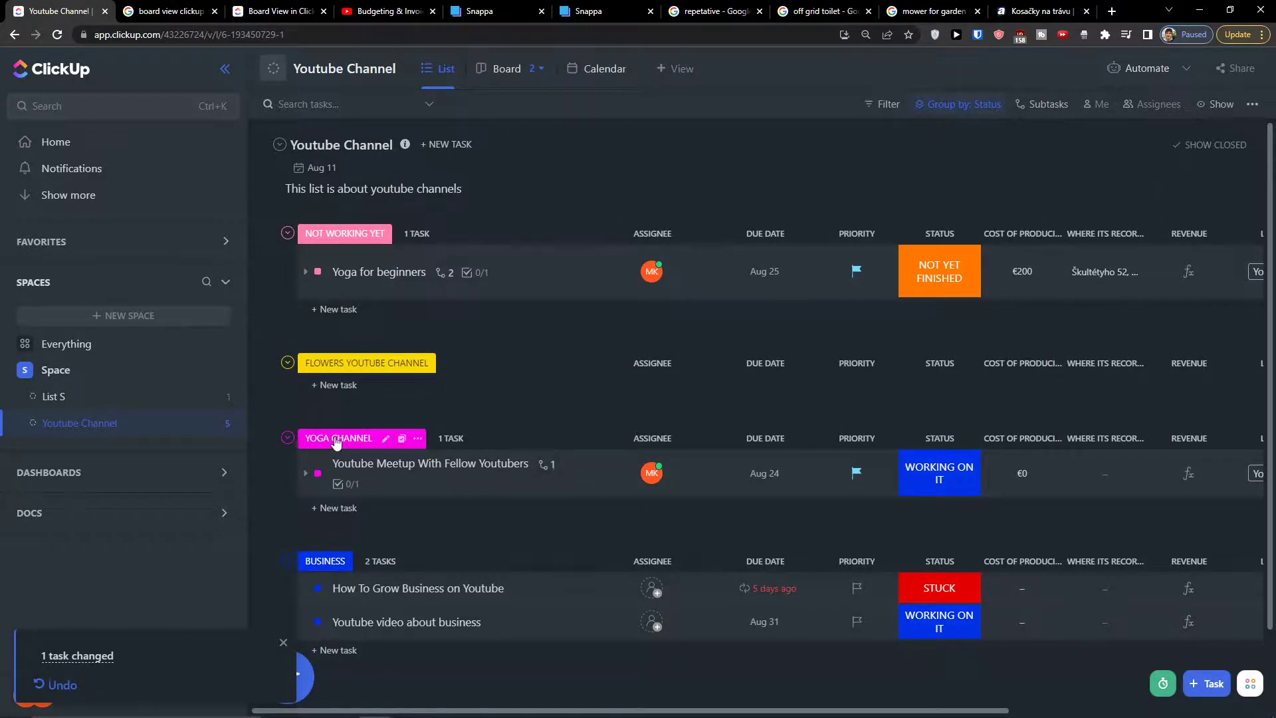
{"action": "left_click_drag", "start_coordinate": [484, 495], "coordinate": [507, 424]}
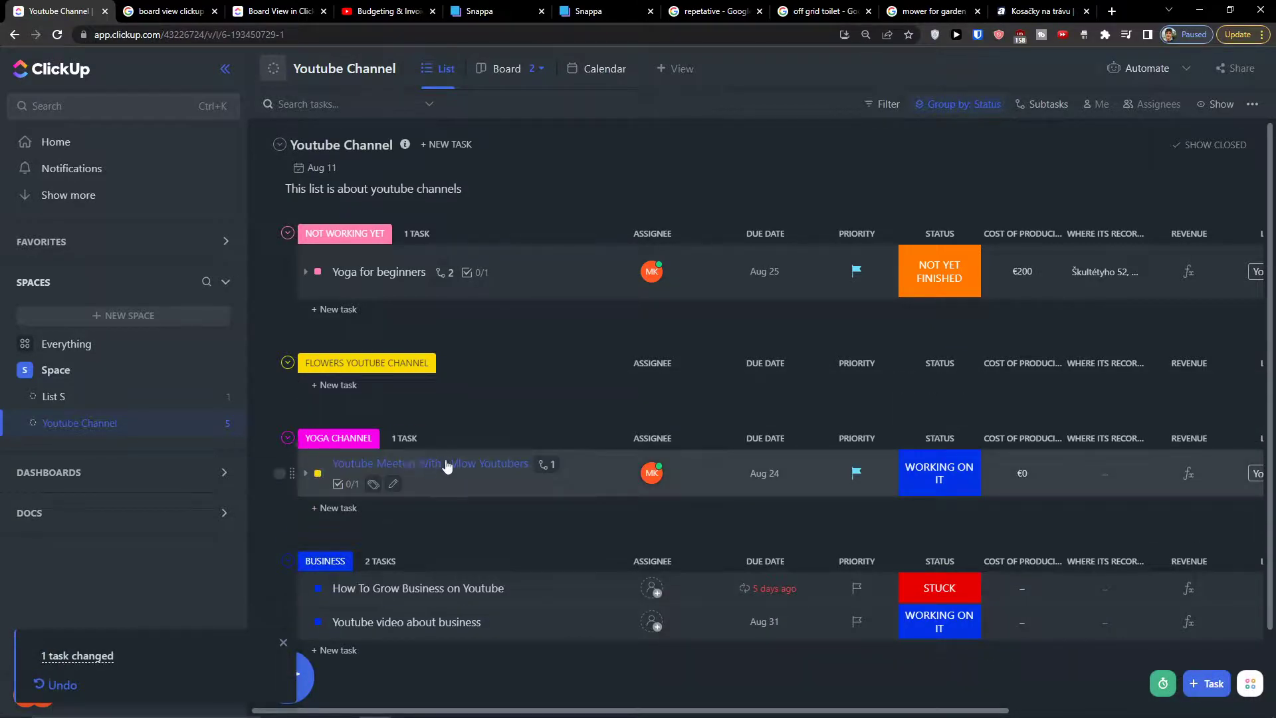
{"action": "left_click_drag", "start_coordinate": [476, 492], "coordinate": [487, 415]}
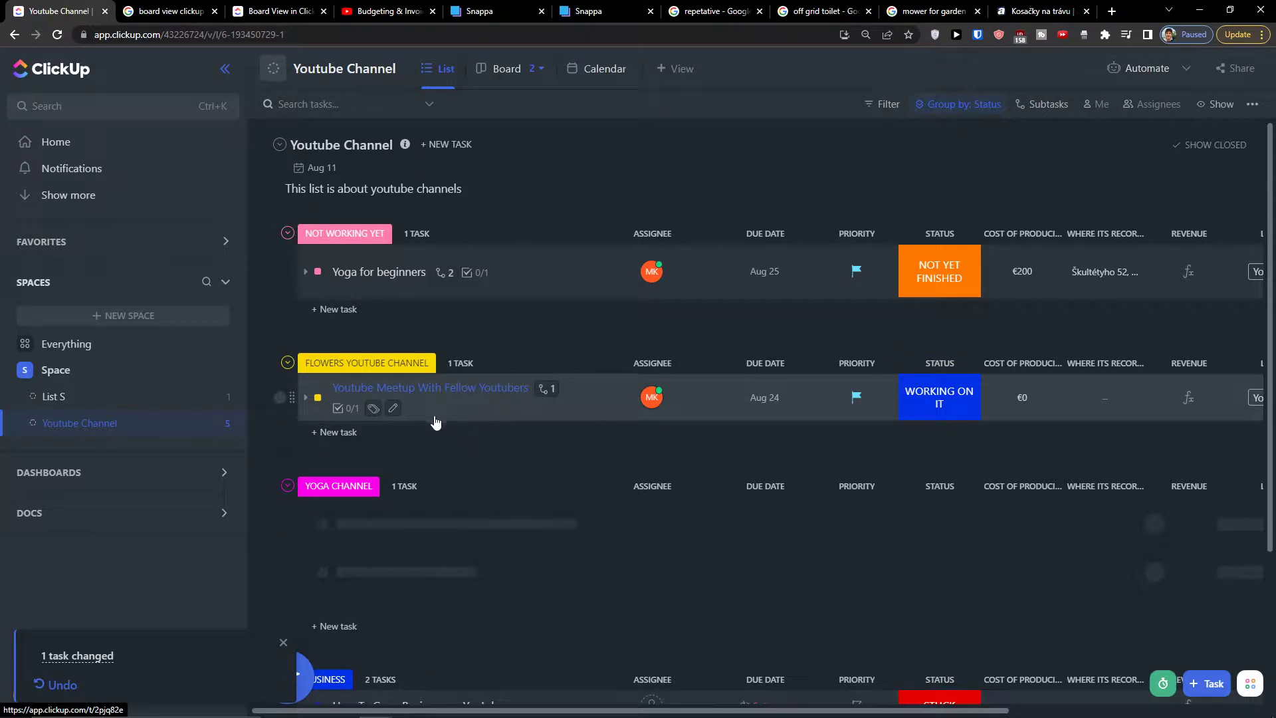
{"action": "left_click", "coordinate": [611, 72]}
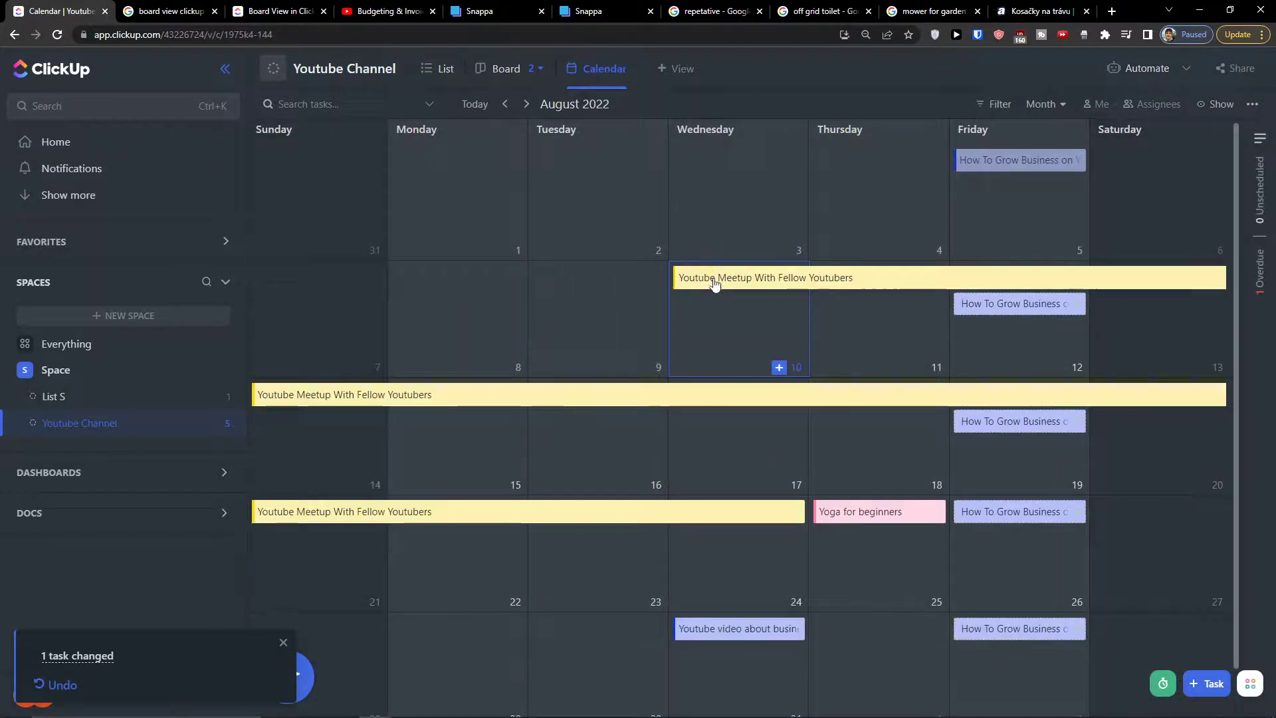
{"action": "left_click", "coordinate": [488, 69]}
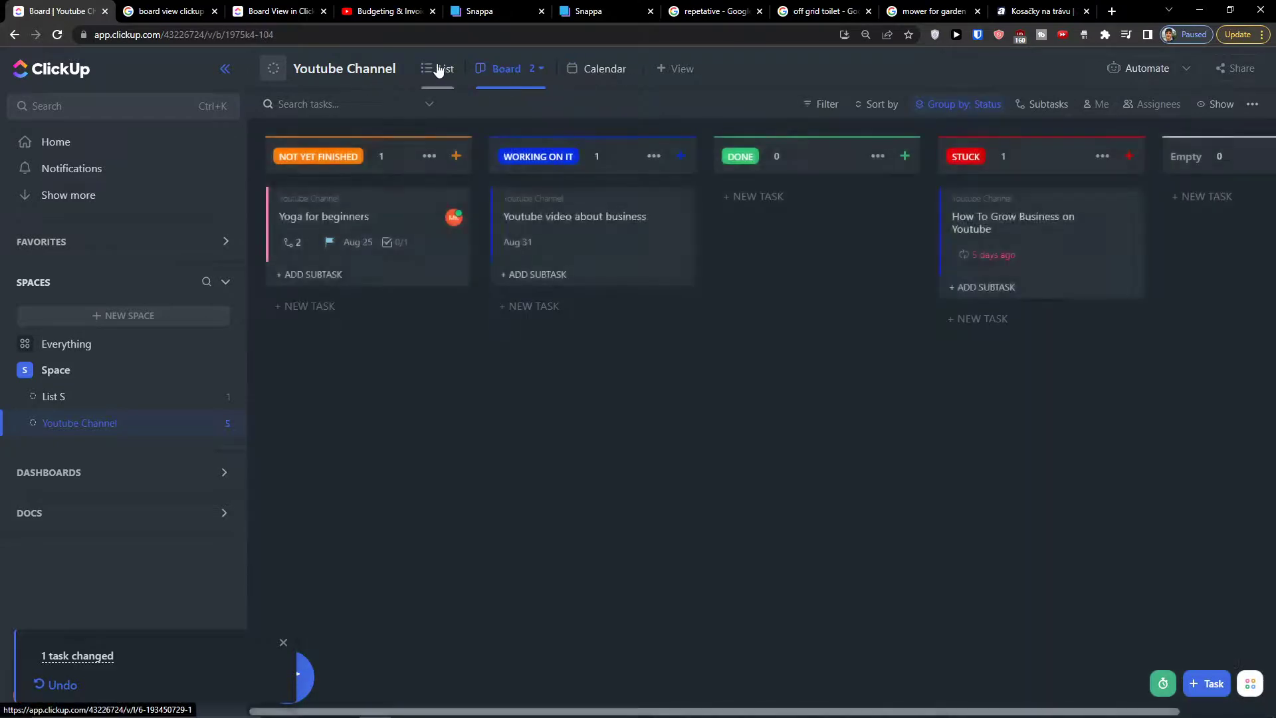
Return to List view and open the meetup task's details
{"action": "left_click", "coordinate": [438, 69]}
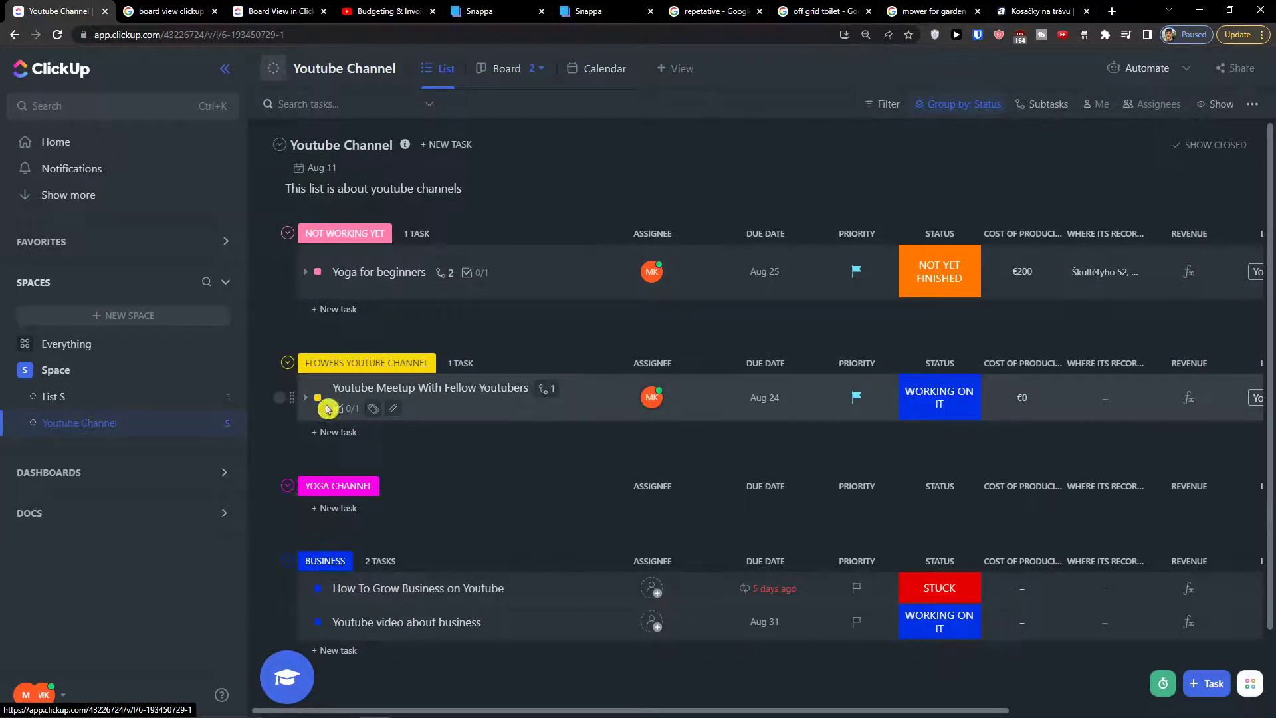
{"action": "left_click", "coordinate": [319, 399]}
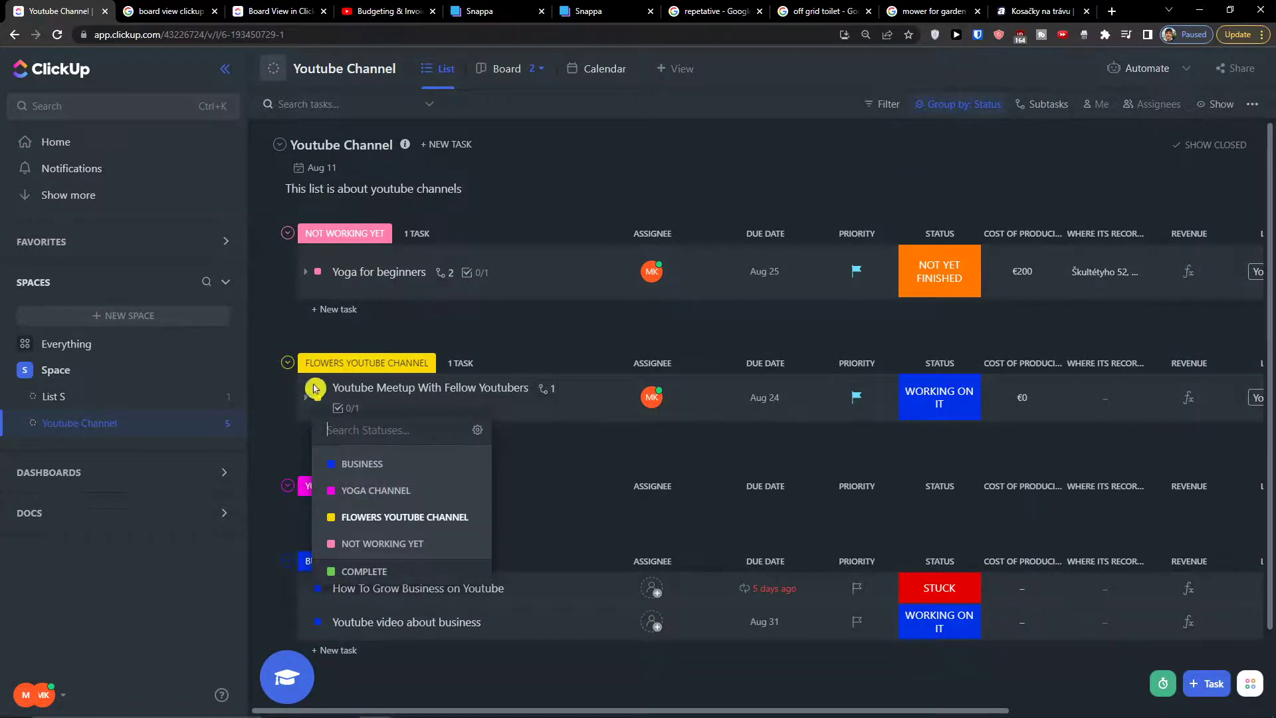
{"action": "left_click", "coordinate": [319, 400]}
{"action": "left_click", "coordinate": [319, 400]}
{"action": "left_click", "coordinate": [398, 404]}
{"action": "left_click", "coordinate": [412, 392]}
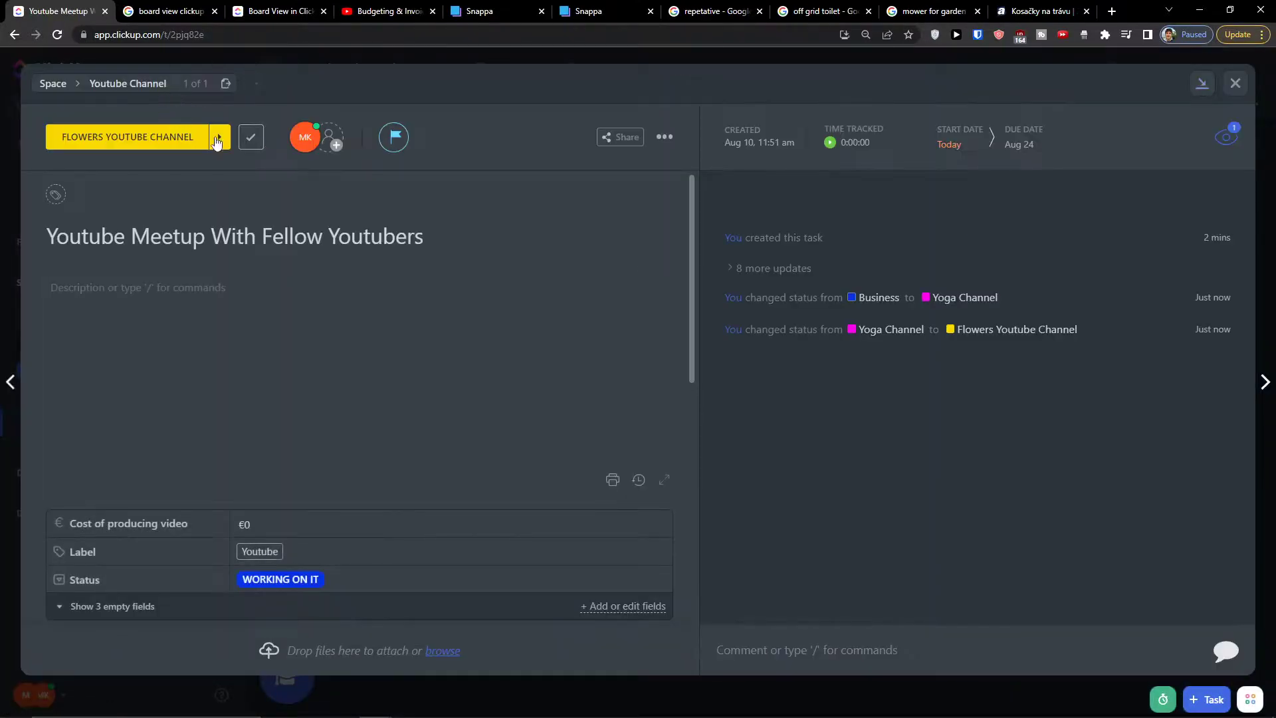
Try NOT WORKING YET and Complete, cancel the warning, and restore FLOWERS YOUTUBE CHANNEL status
{"action": "left_click", "coordinate": [226, 137]}
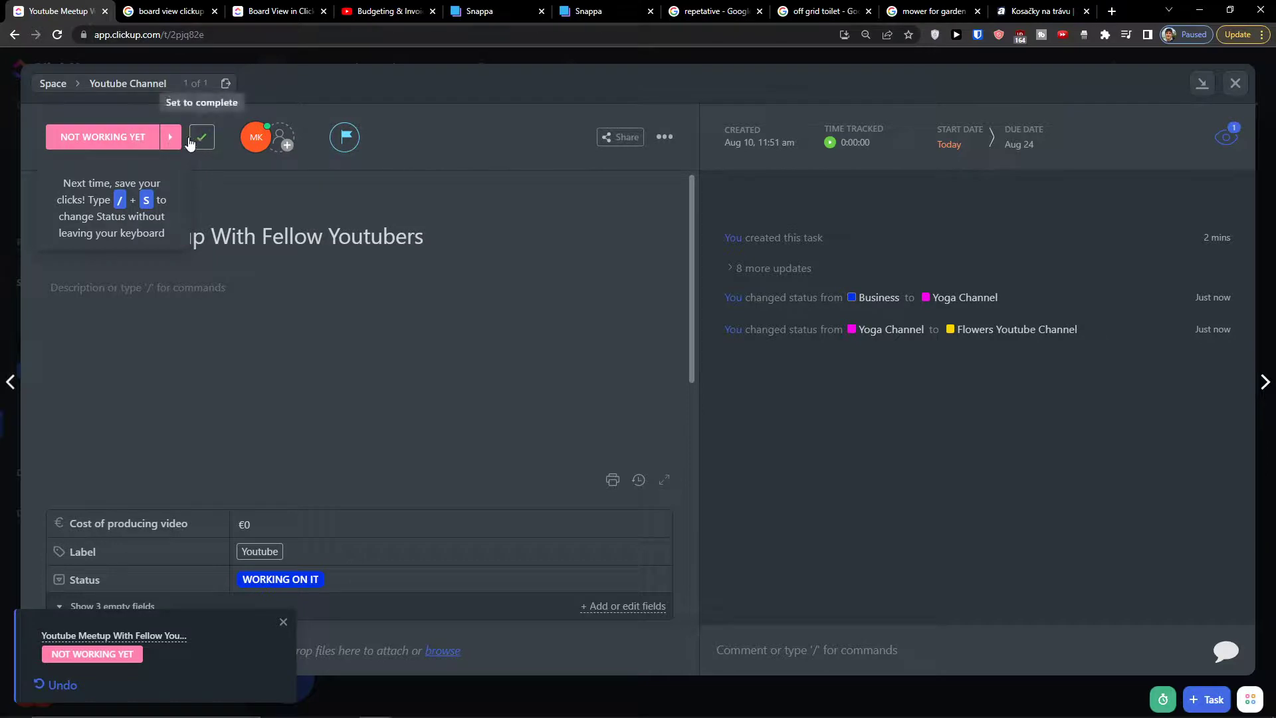
{"action": "left_click", "coordinate": [199, 138]}
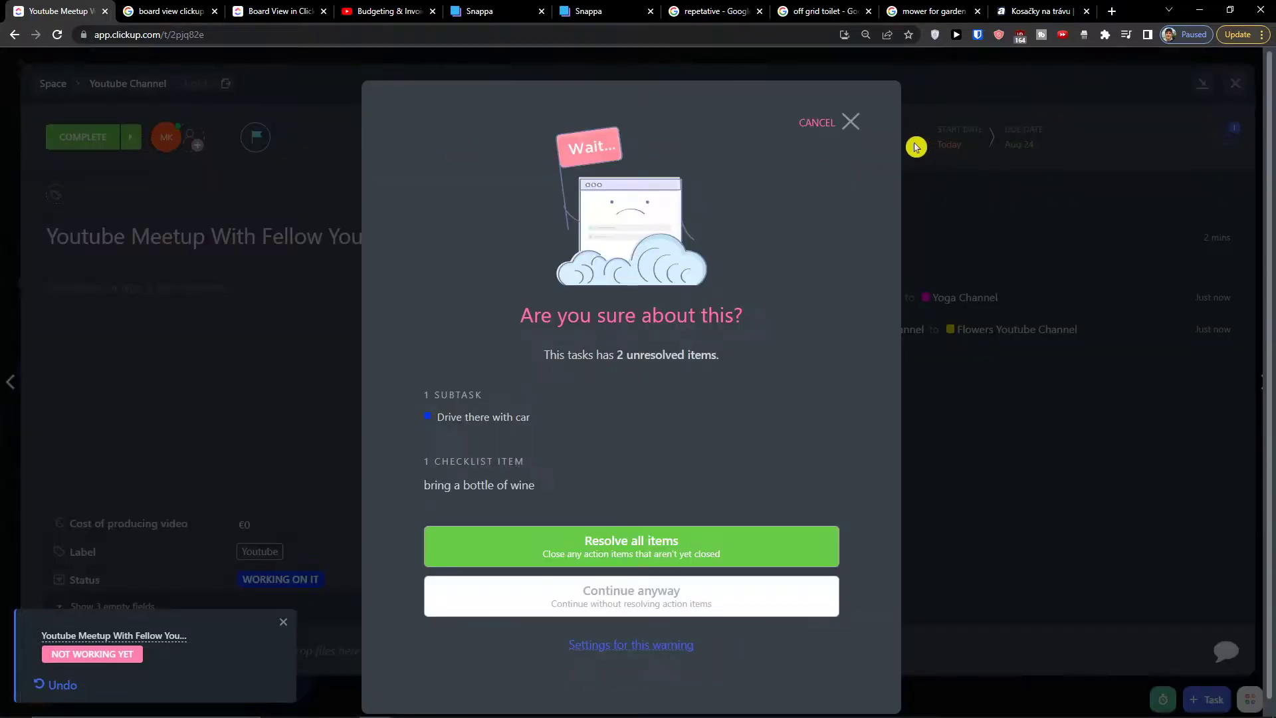
{"action": "left_click", "coordinate": [850, 122]}
{"action": "left_click", "coordinate": [173, 141]}
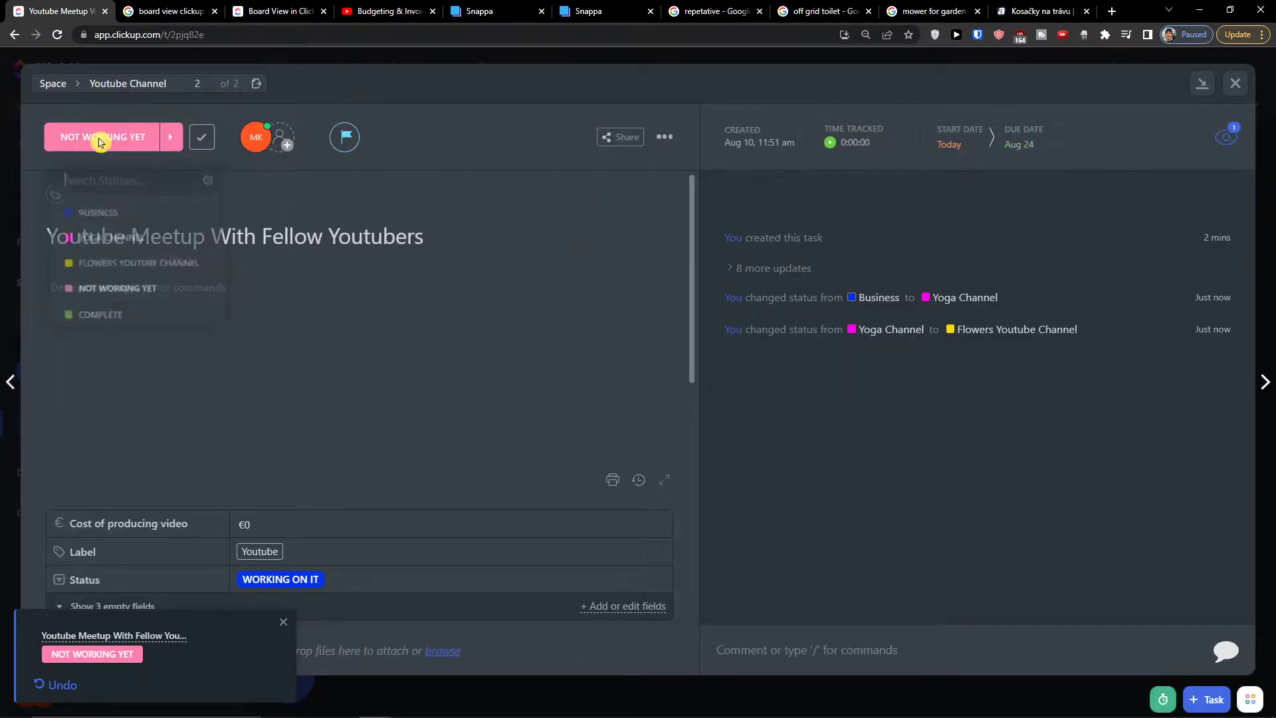
{"action": "left_click", "coordinate": [126, 263]}
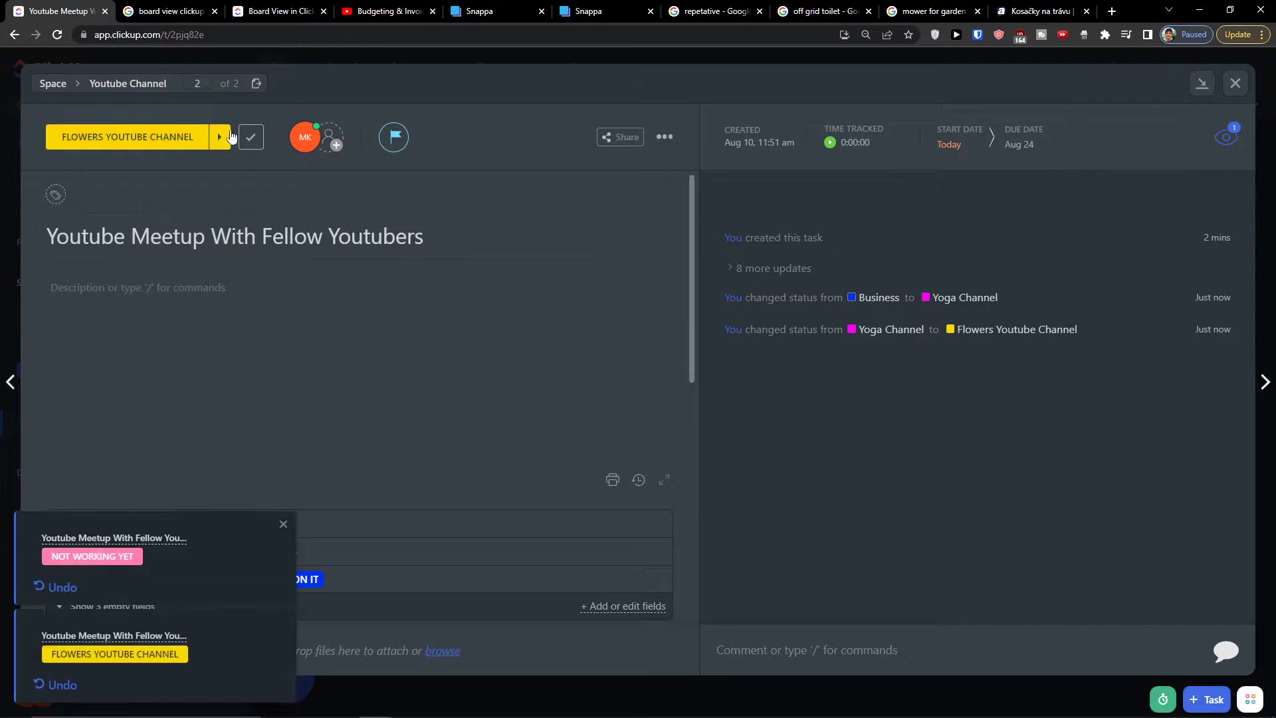
{"action": "scroll", "coordinate": [285, 398], "scroll_direction": "down", "scroll_amount": 8}
{"action": "scroll", "coordinate": [321, 401], "scroll_direction": "up", "scroll_amount": 6}
{"action": "left_click", "coordinate": [1231, 83]}
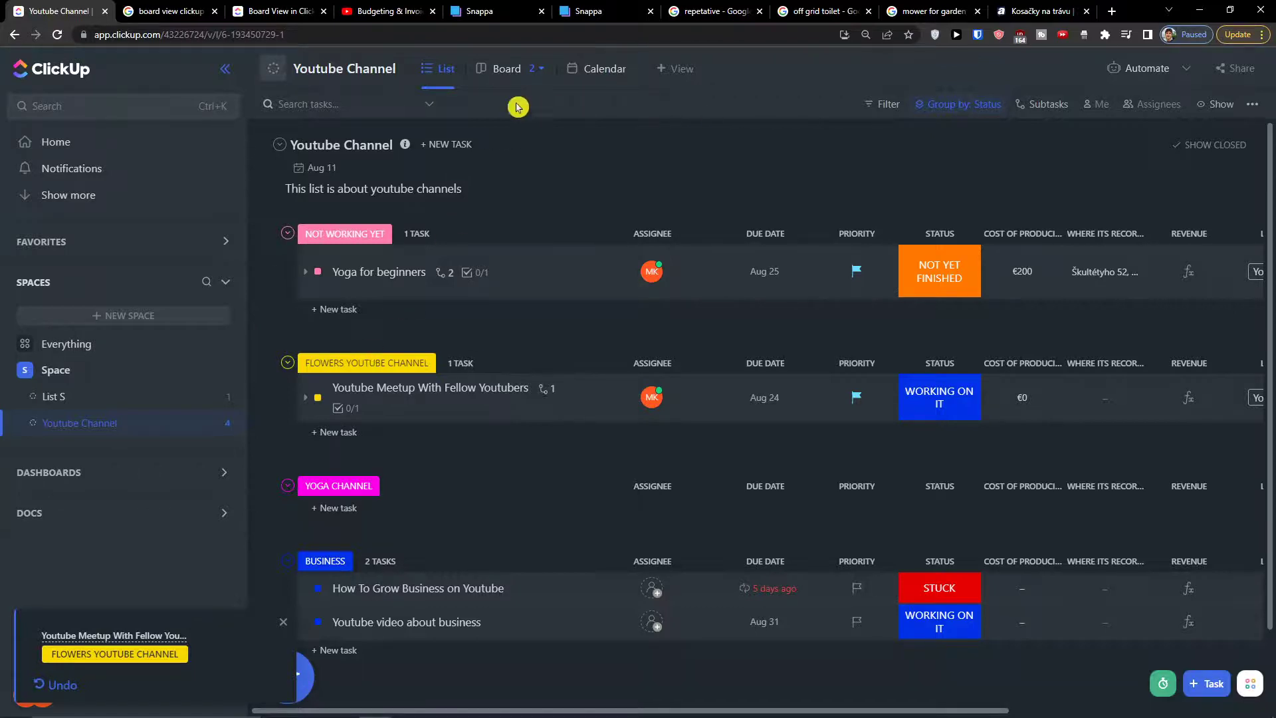
Switch to the Calendar view showing August 2022 by month
{"action": "left_click", "coordinate": [596, 73]}
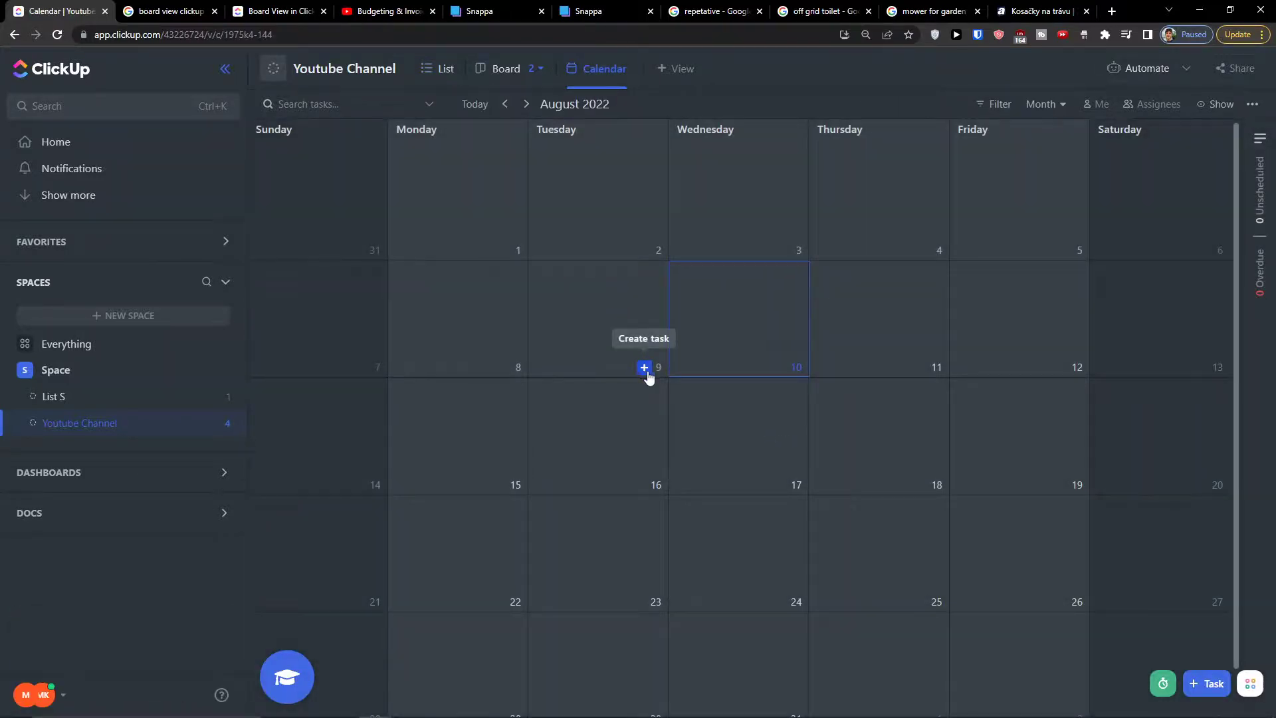